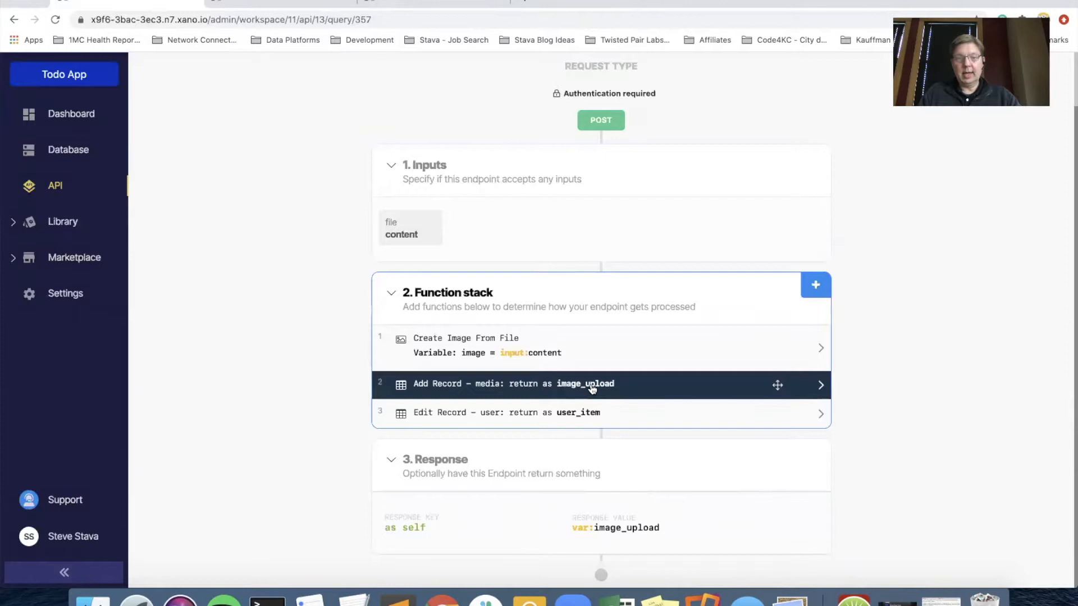
# Step: Review the media Add Record function's inputs and output, and the user Edit Record function's field mappings and output
pyautogui.click(592, 387)
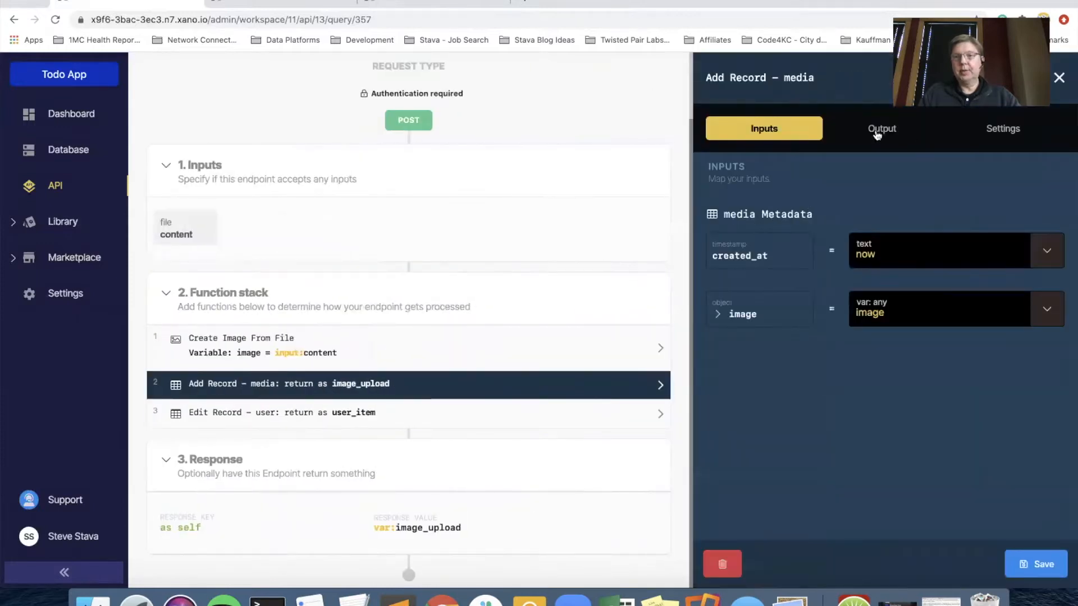
pyautogui.click(877, 132)
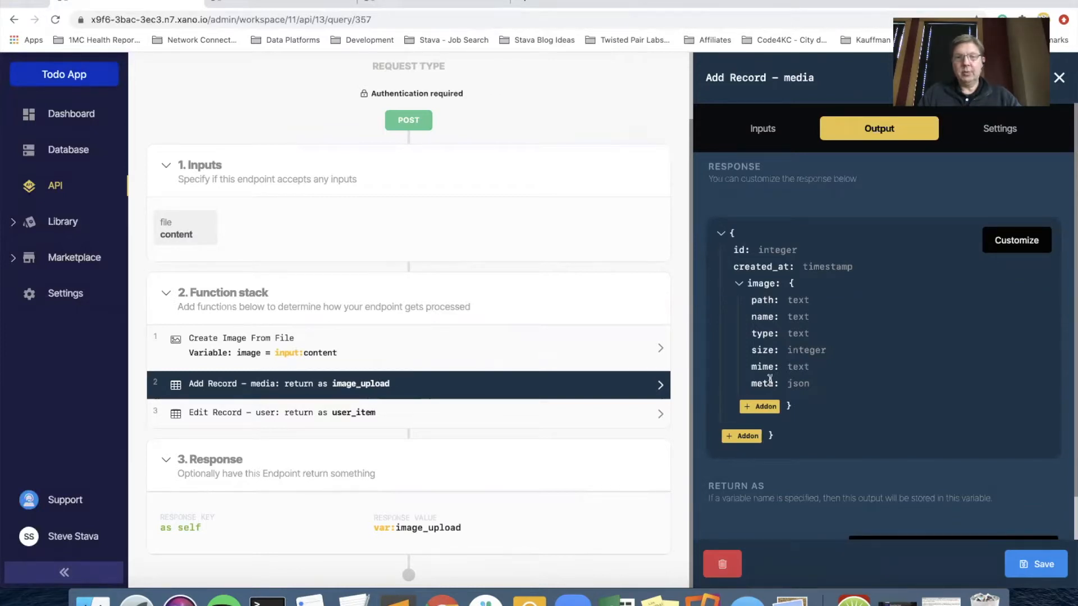
pyautogui.click(361, 417)
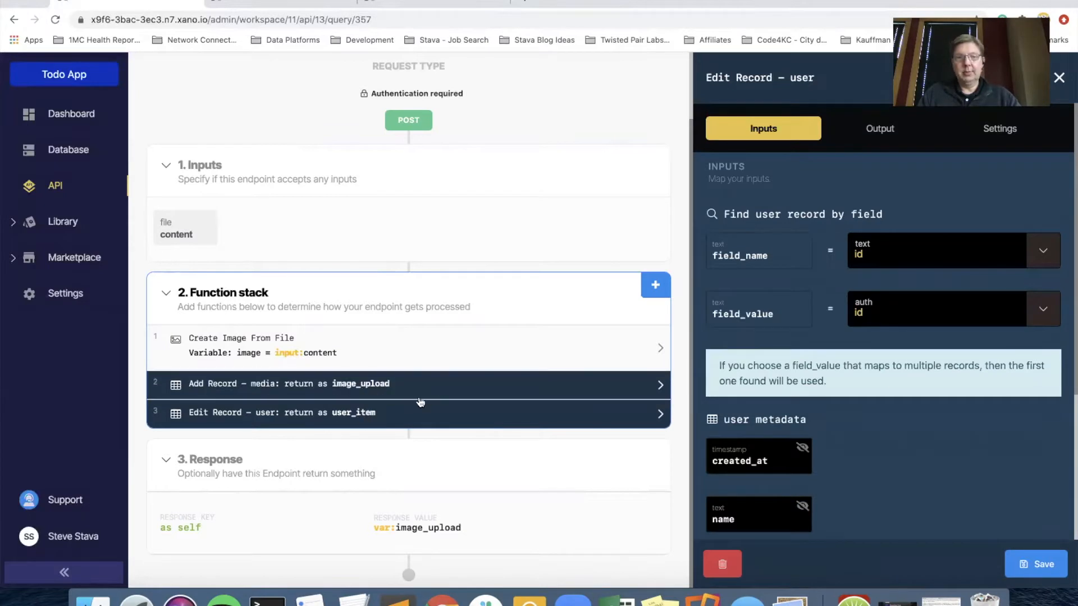
pyautogui.click(884, 131)
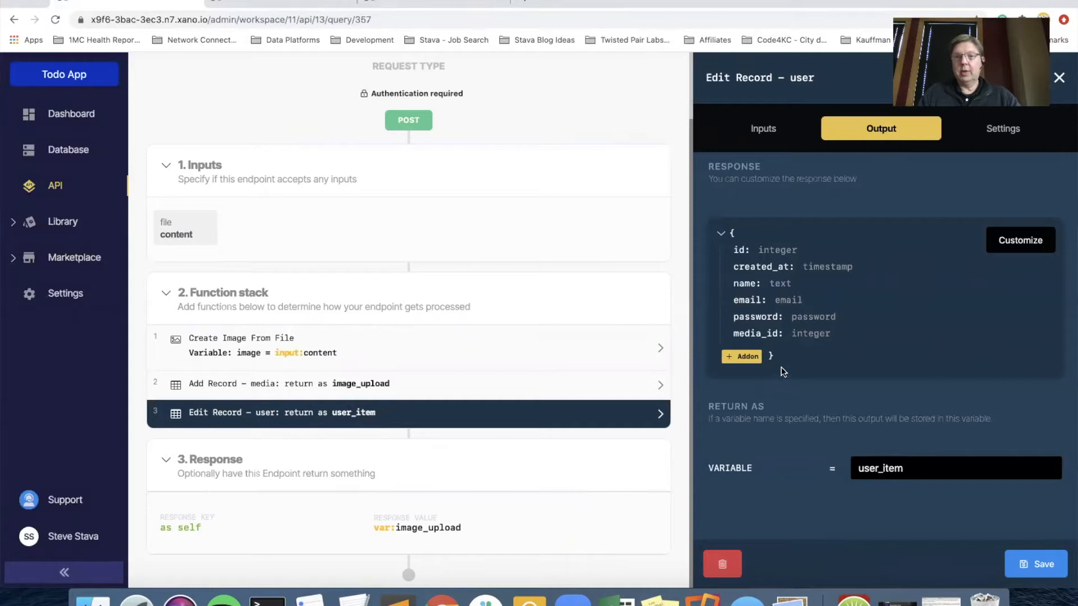
pyautogui.click(742, 358)
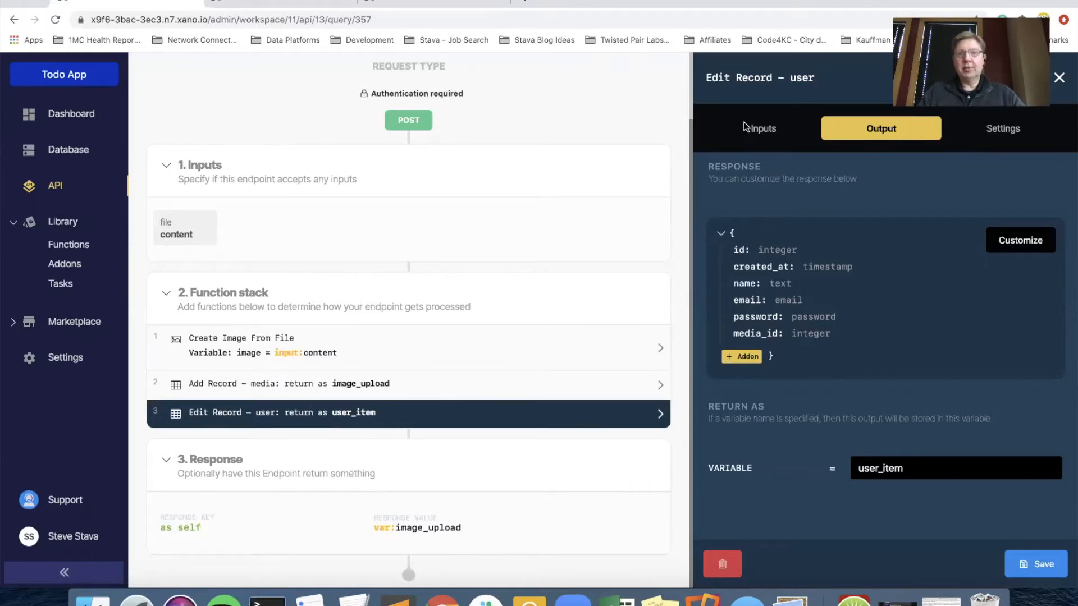
pyautogui.click(764, 130)
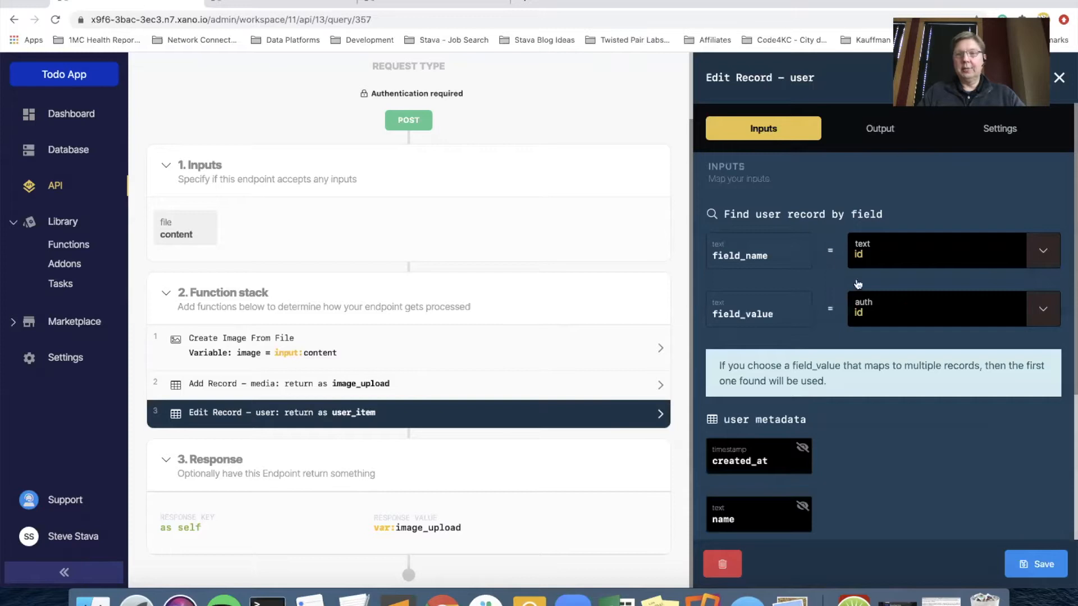
pyautogui.scroll(-3, 867, 285)
pyautogui.scroll(-2, 866, 285)
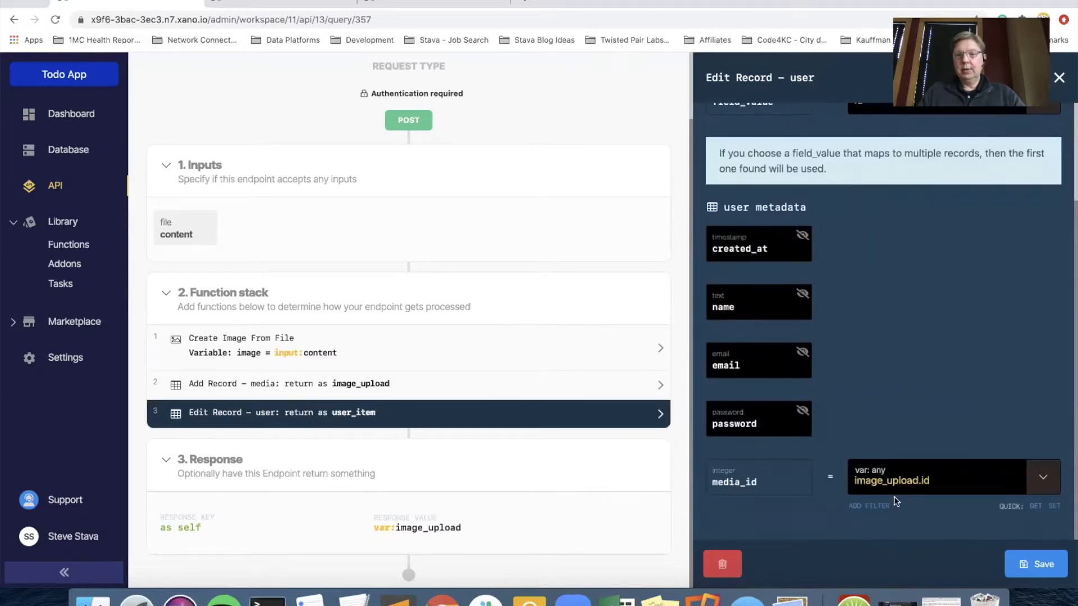
pyautogui.scroll(5, 898, 369)
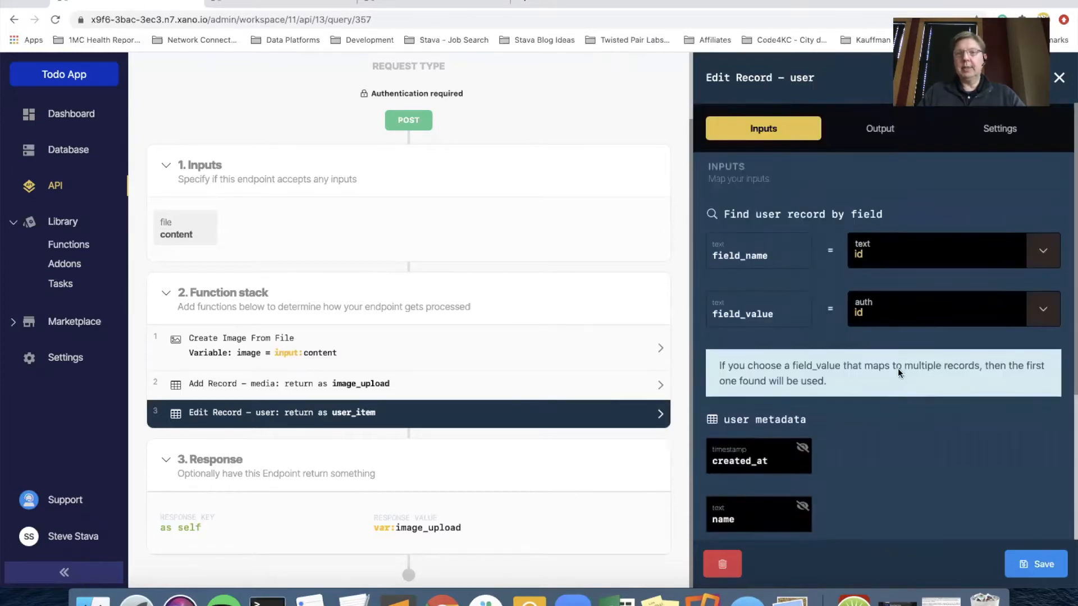
pyautogui.click(884, 134)
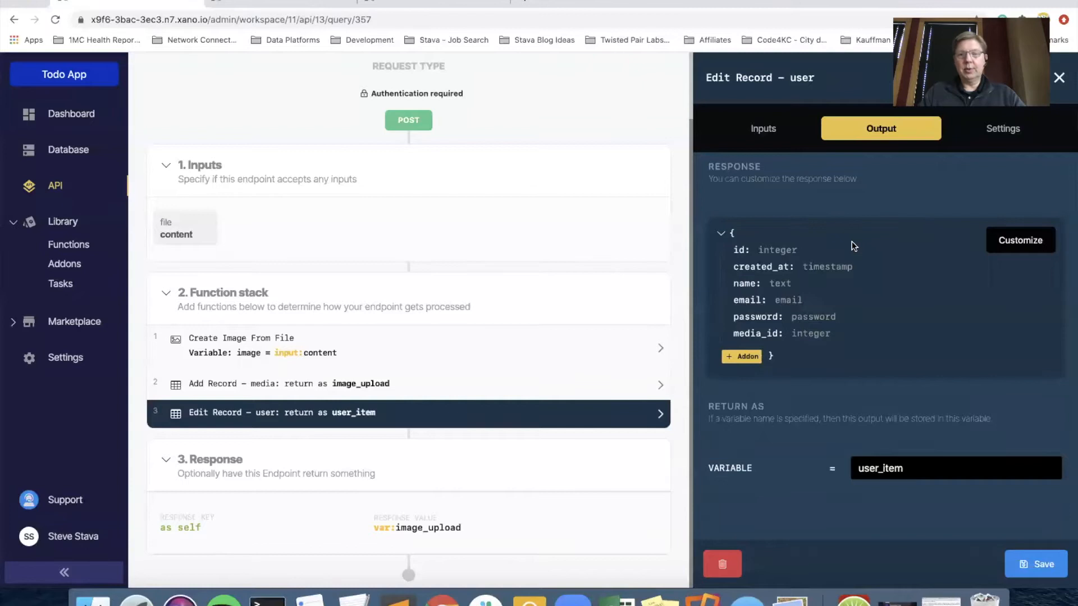
# Step: Start a new addon on the user Edit Record output that returns a single item from the media table matched by media.id
pyautogui.click(745, 357)
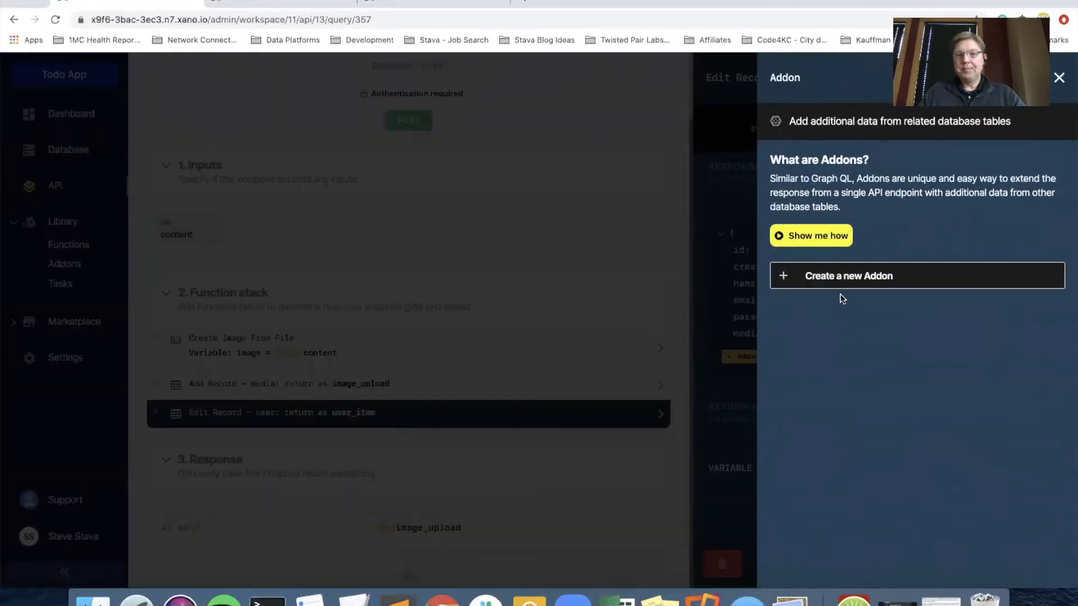
pyautogui.click(857, 282)
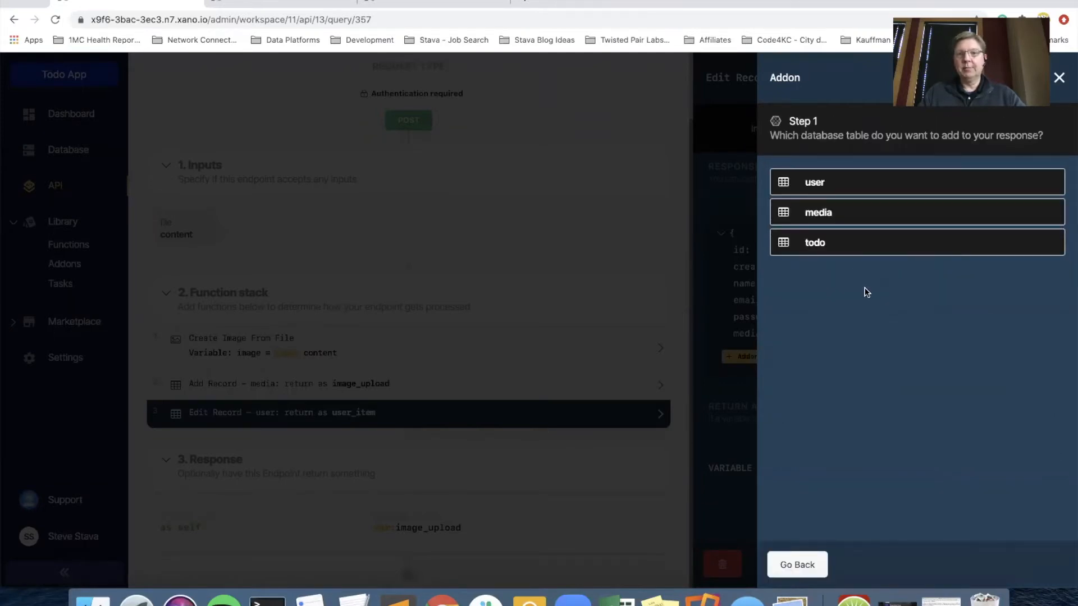
pyautogui.click(828, 216)
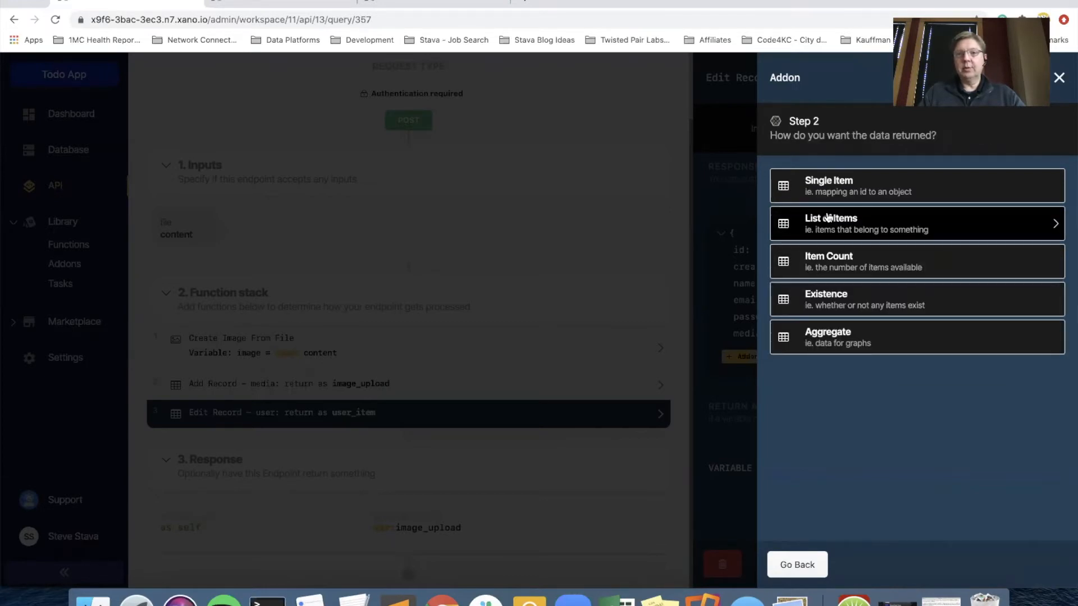
pyautogui.click(855, 188)
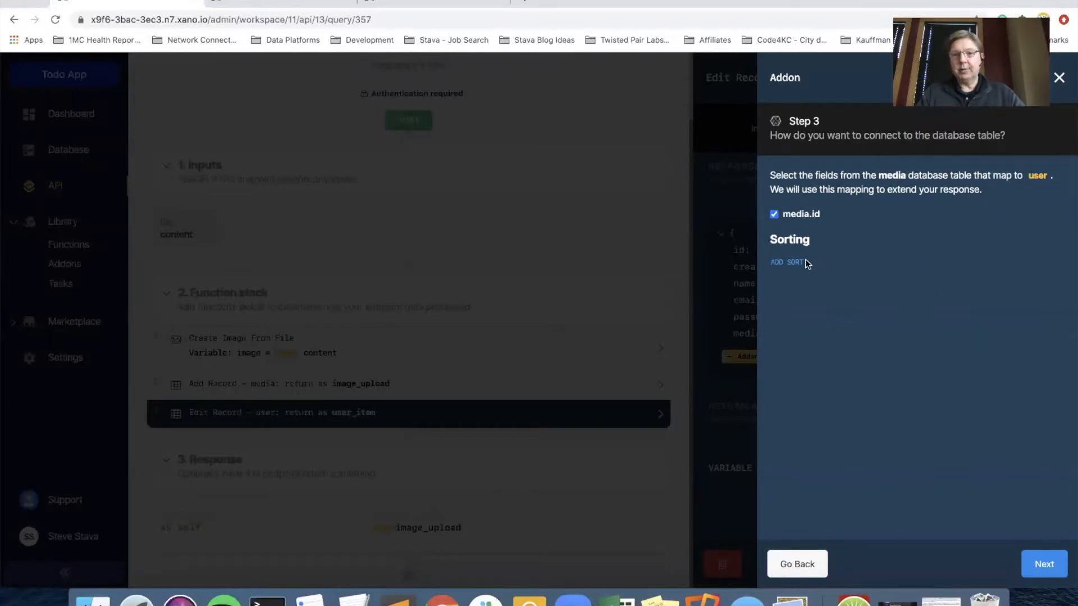
pyautogui.click(1043, 563)
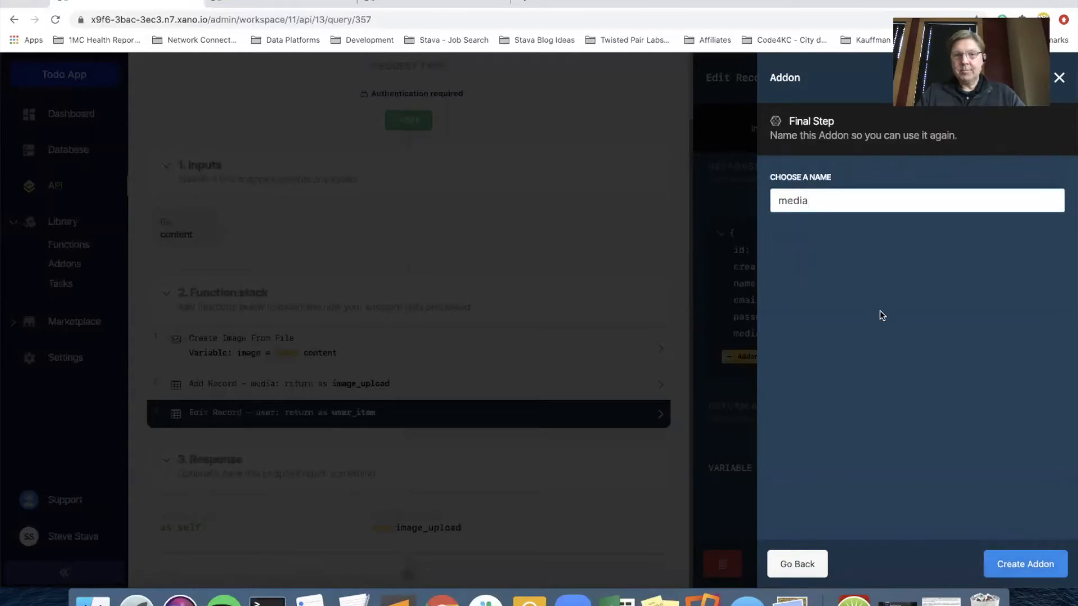
# Step: Name the addon profile_pic and add it to the user response as _profile_pic, keeping the mapping to the user's media_id
pyautogui.doubleClick(876, 203)
pyautogui.write('profile{')
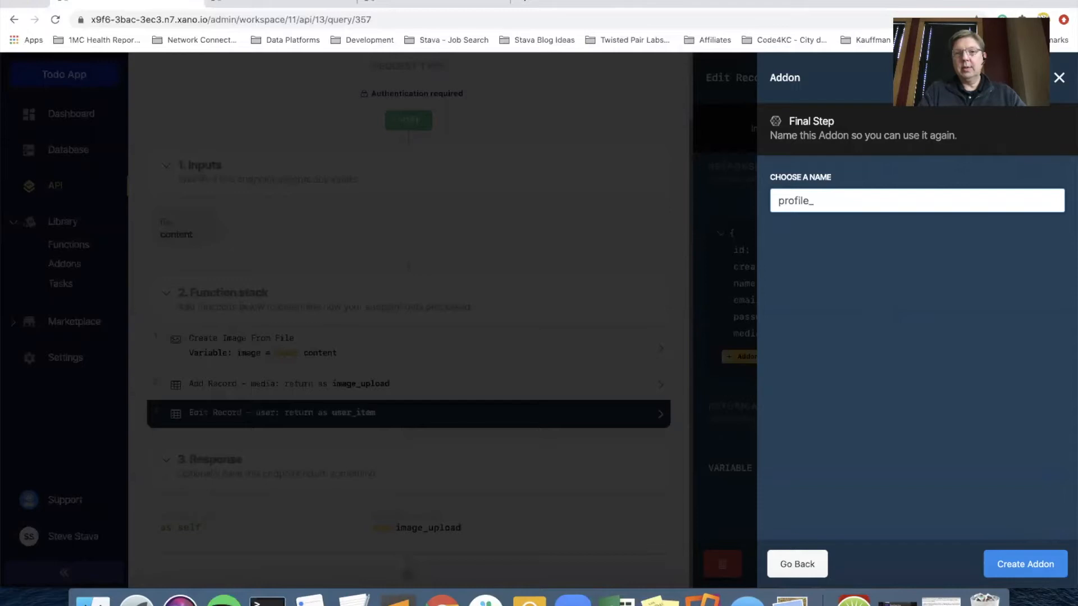
pyautogui.write('pic')
pyautogui.click(1014, 559)
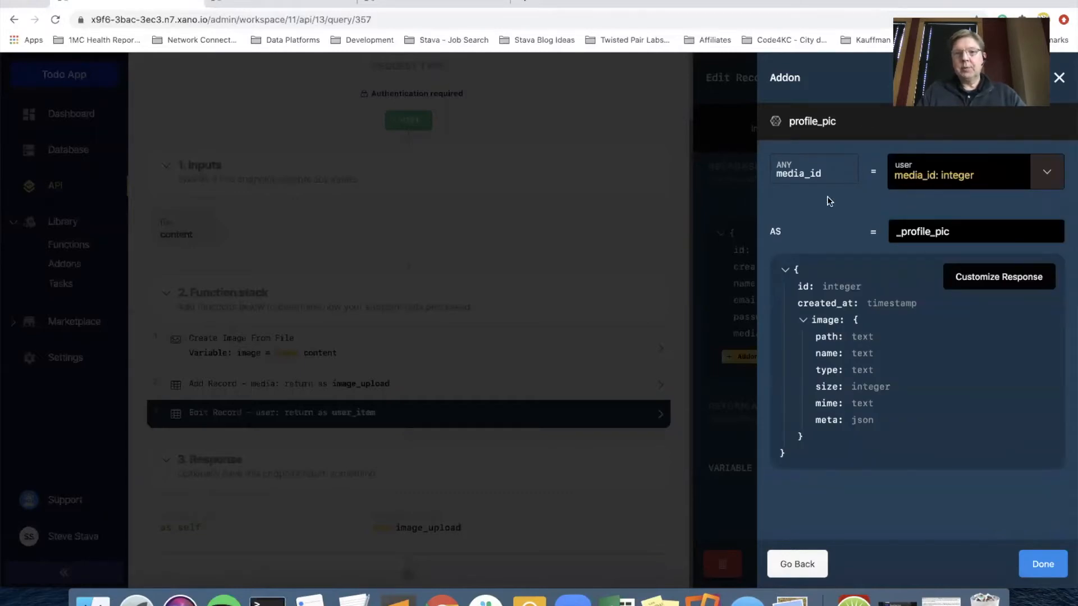
pyautogui.moveTo(898, 166)
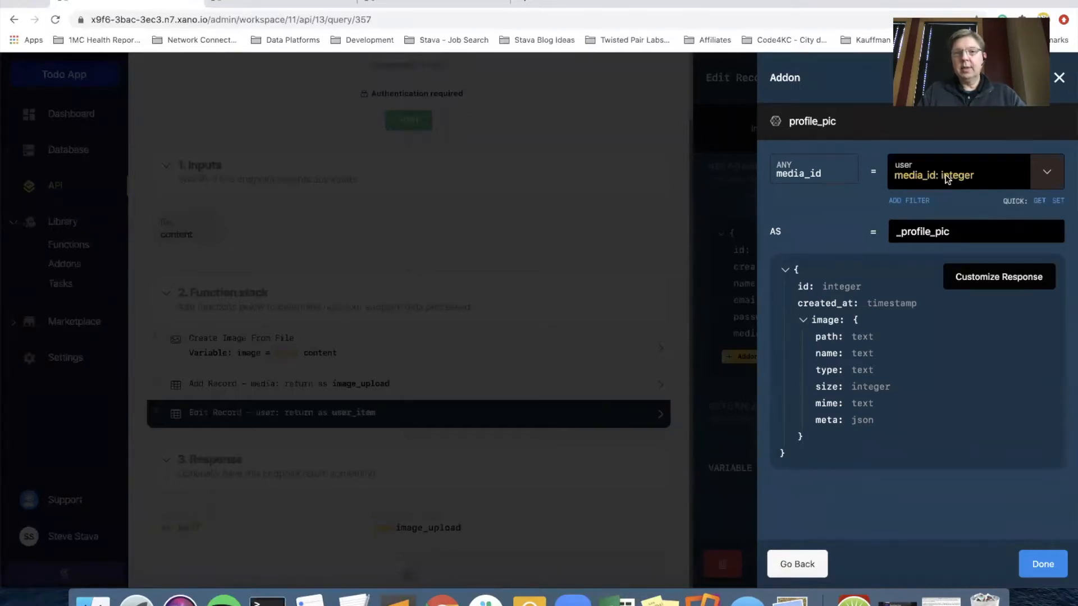
pyautogui.click(1048, 174)
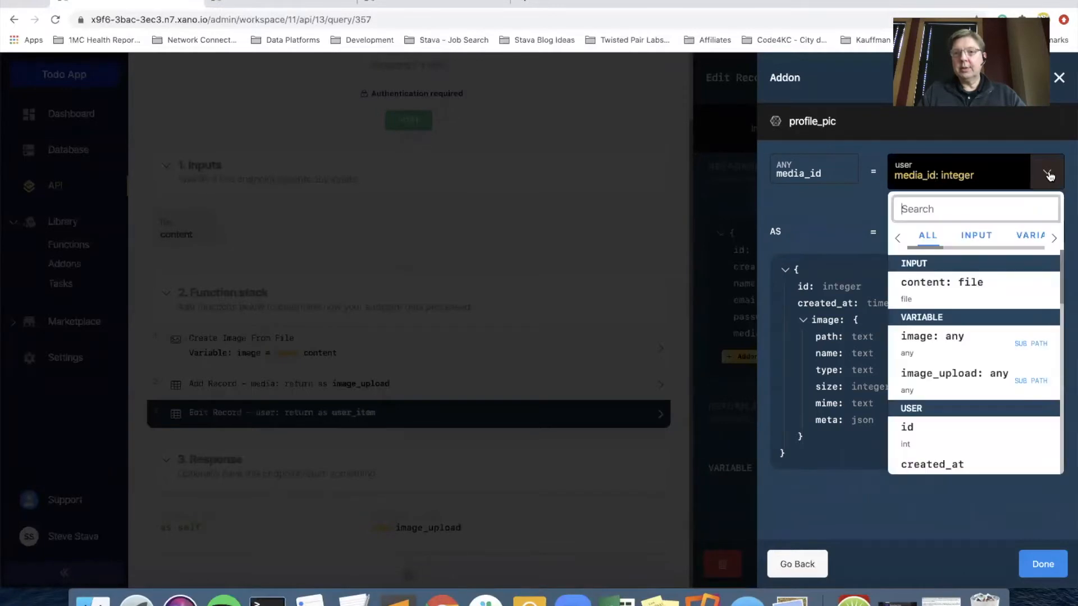
pyautogui.click(822, 203)
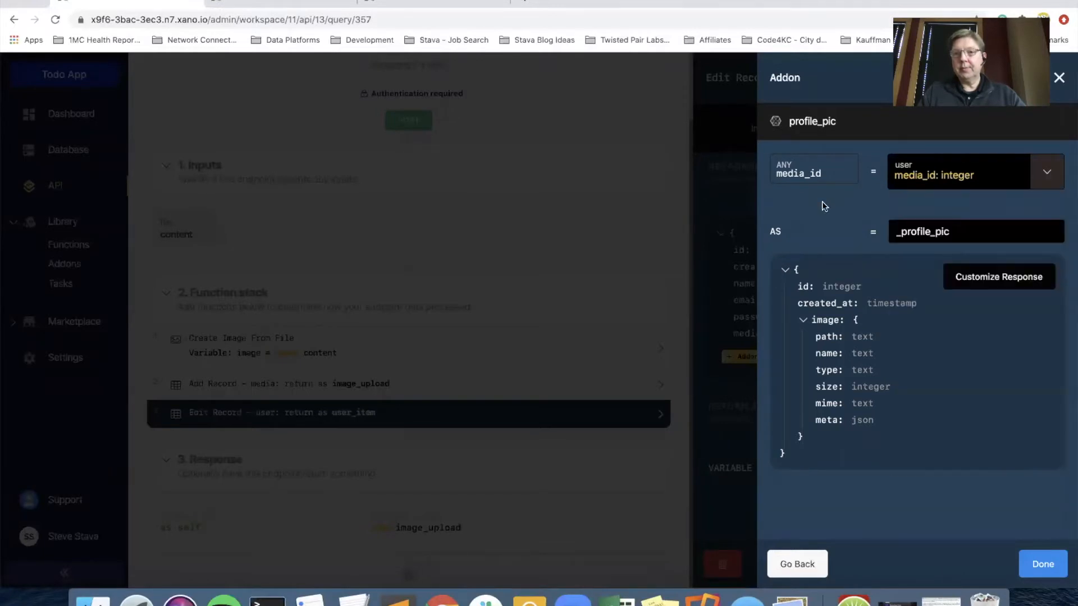
pyautogui.click(1043, 563)
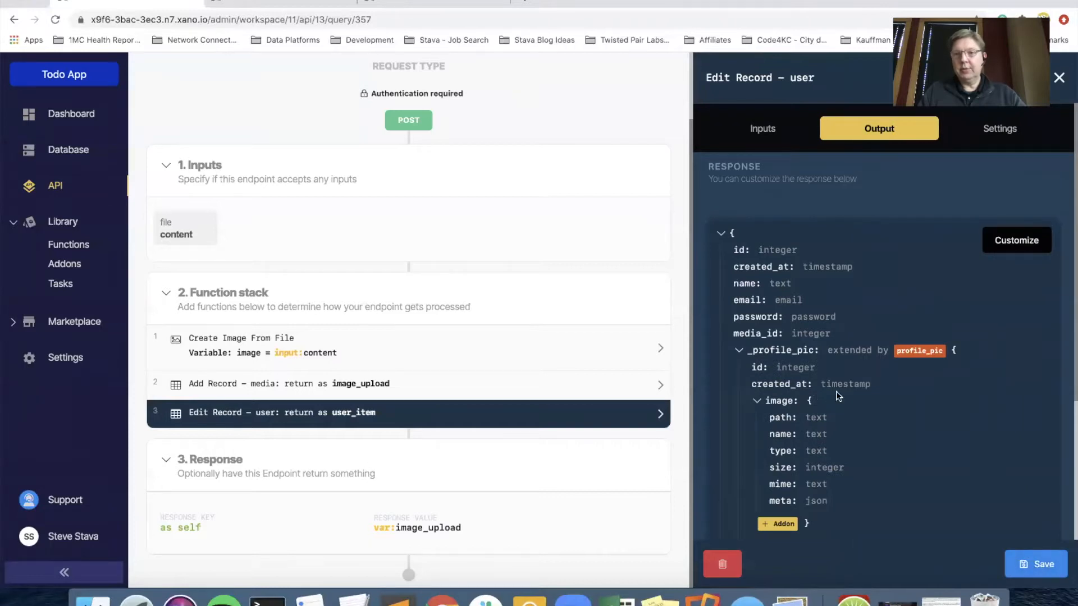
# Step: Customize the user Edit Record response to exclude created_at and password, and save the selection
pyautogui.click(1009, 245)
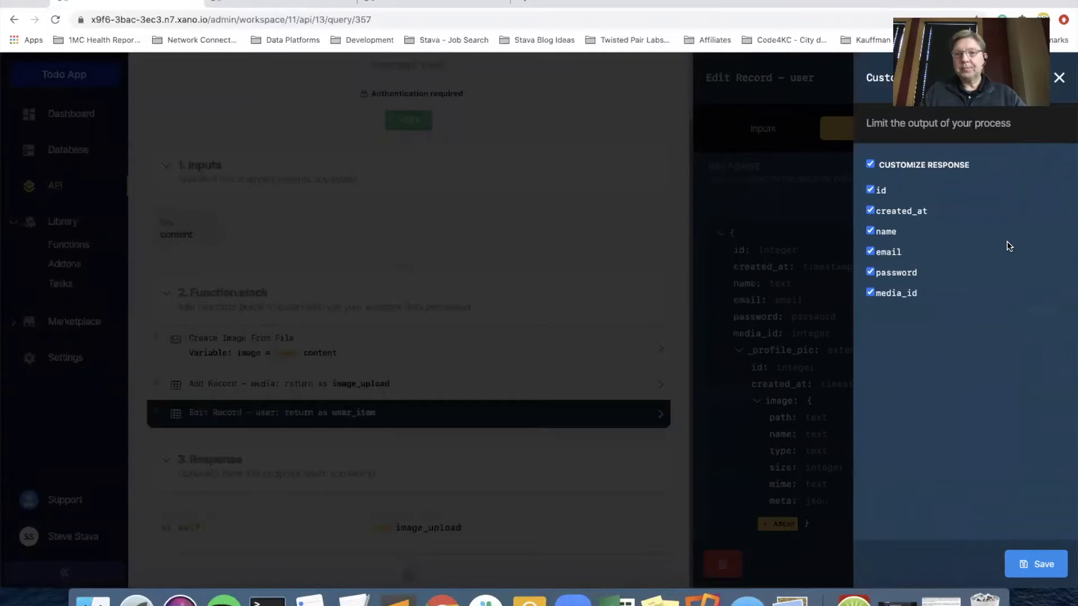
pyautogui.click(871, 291)
pyautogui.click(871, 211)
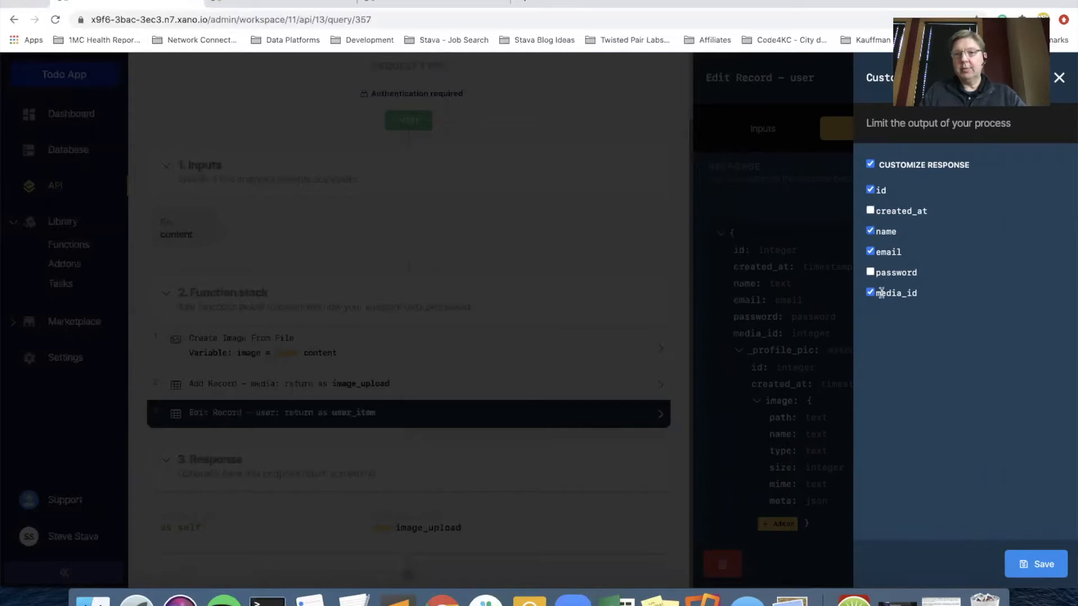
pyautogui.click(1052, 568)
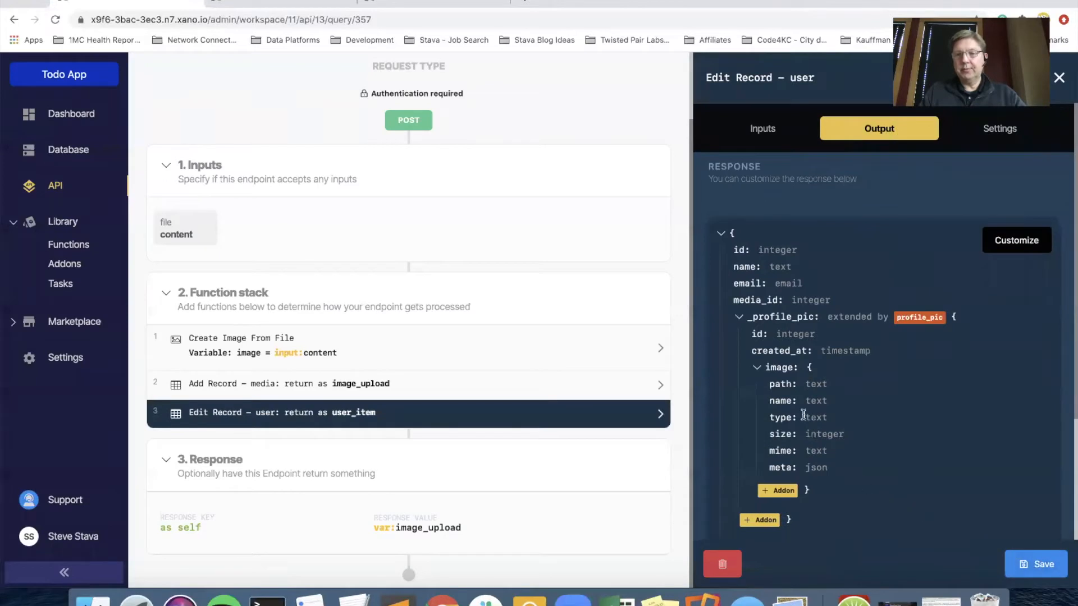
# Step: Limit the profile_pic addon's response to id and the image's path and name, and save the addon
pyautogui.click(916, 319)
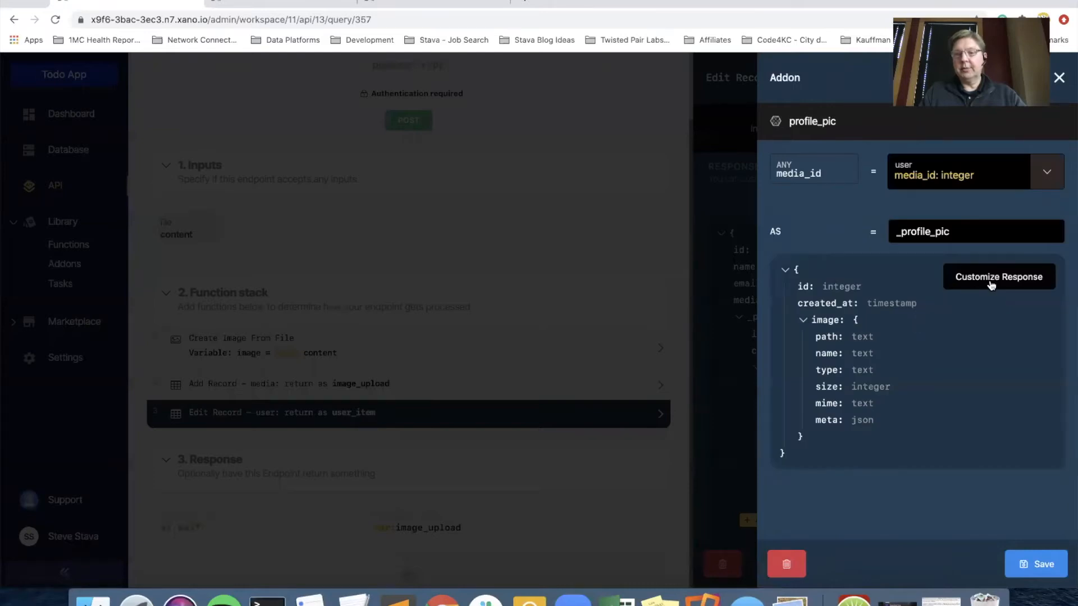
pyautogui.click(999, 281)
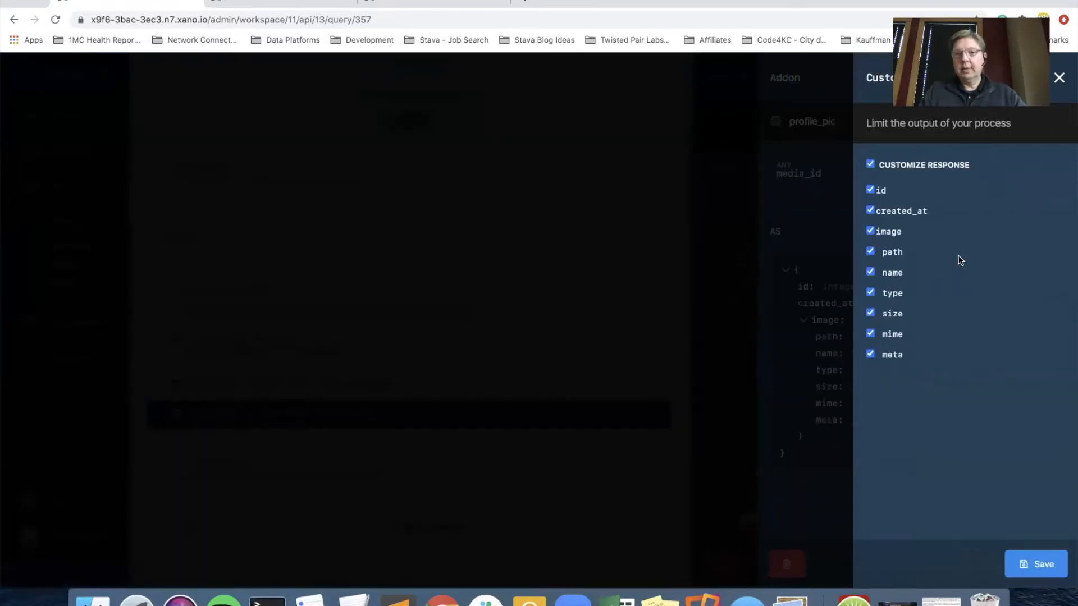
pyautogui.click(870, 211)
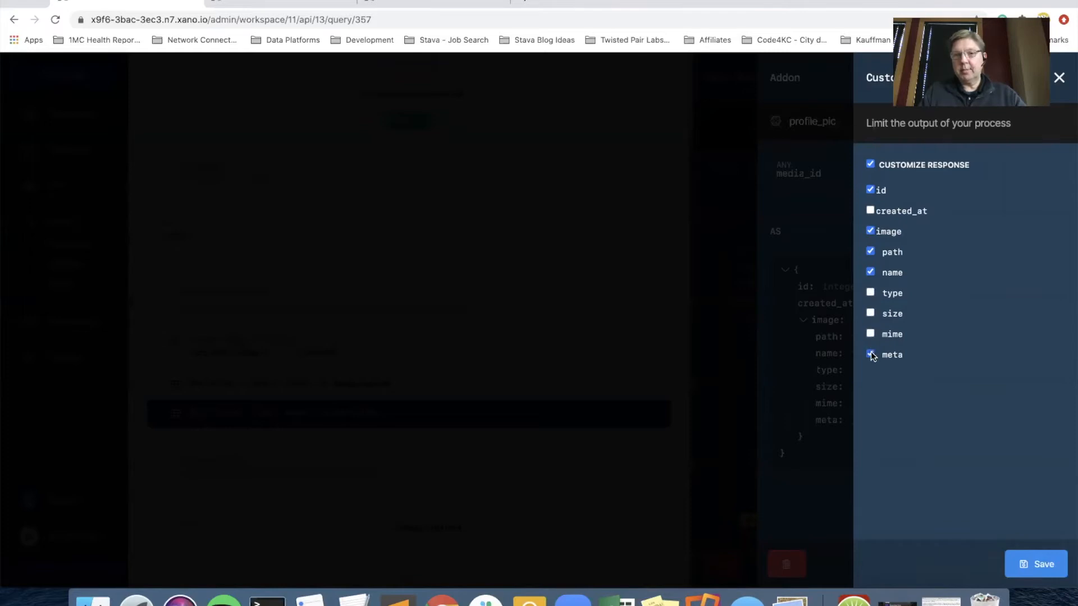
pyautogui.click(1025, 568)
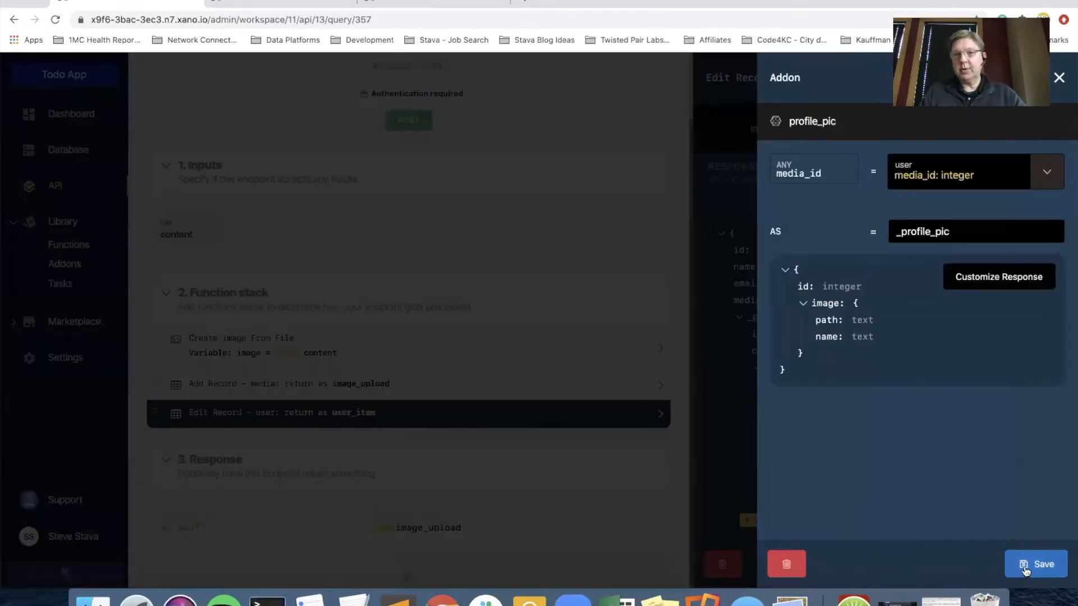
pyautogui.click(1036, 564)
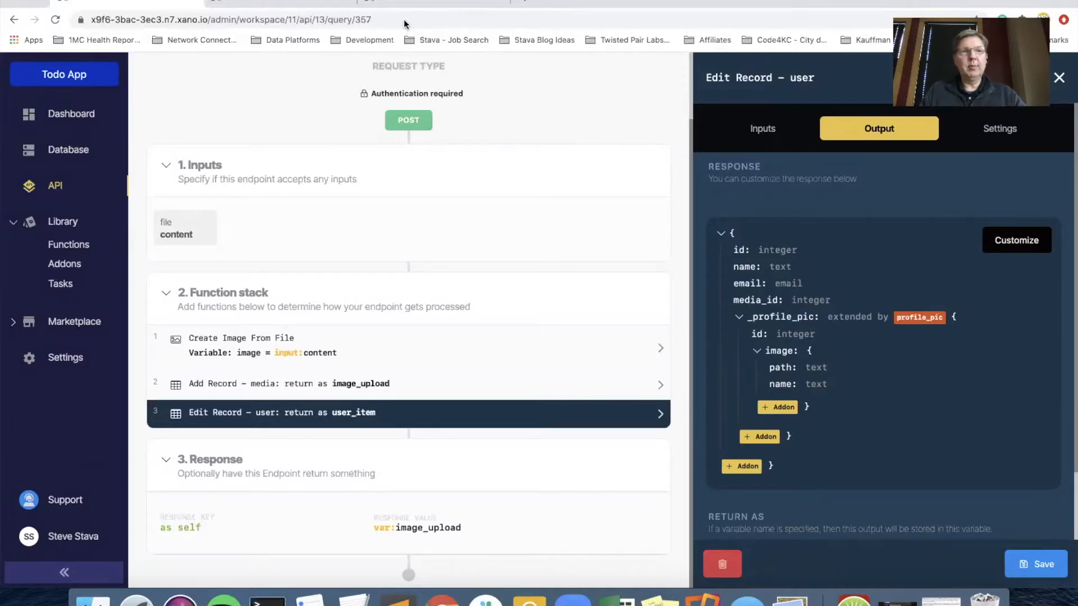
# Step: Open shoonia.github.io/1x1/ in a new browser tab and copy the one-pixel PNG's Data URL
pyautogui.moveTo(650, 2); pyautogui.dragTo(651, 38)
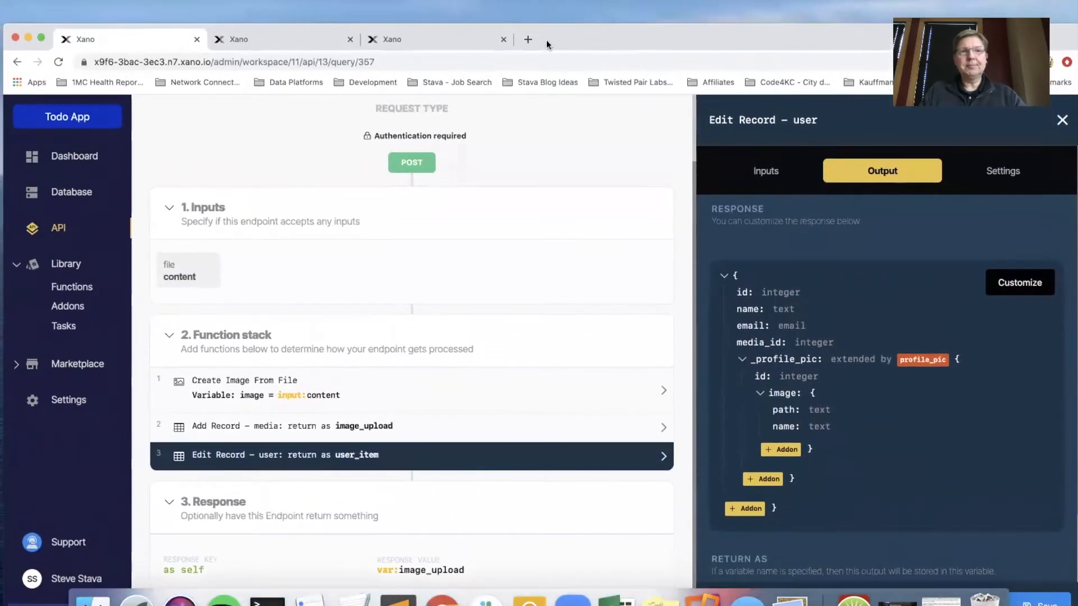
pyautogui.click(528, 39)
pyautogui.write('js')
pyautogui.press('BackSpace')
pyautogui.press('BackSpace')
pyautogui.write('shoo')
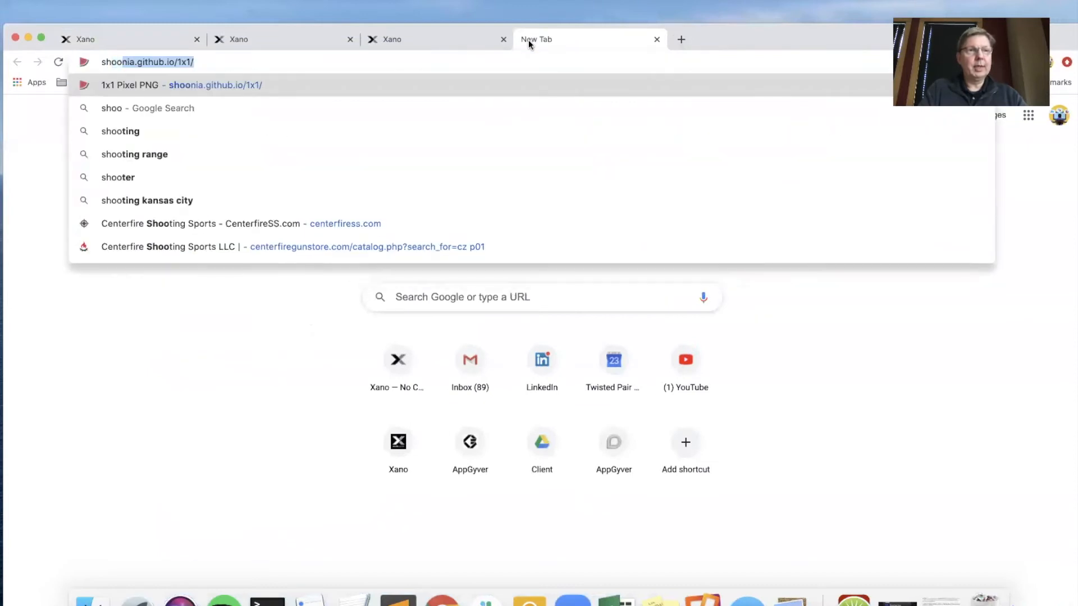
pyautogui.press('Return')
pyautogui.moveTo(719, 35); pyautogui.dragTo(721, 5)
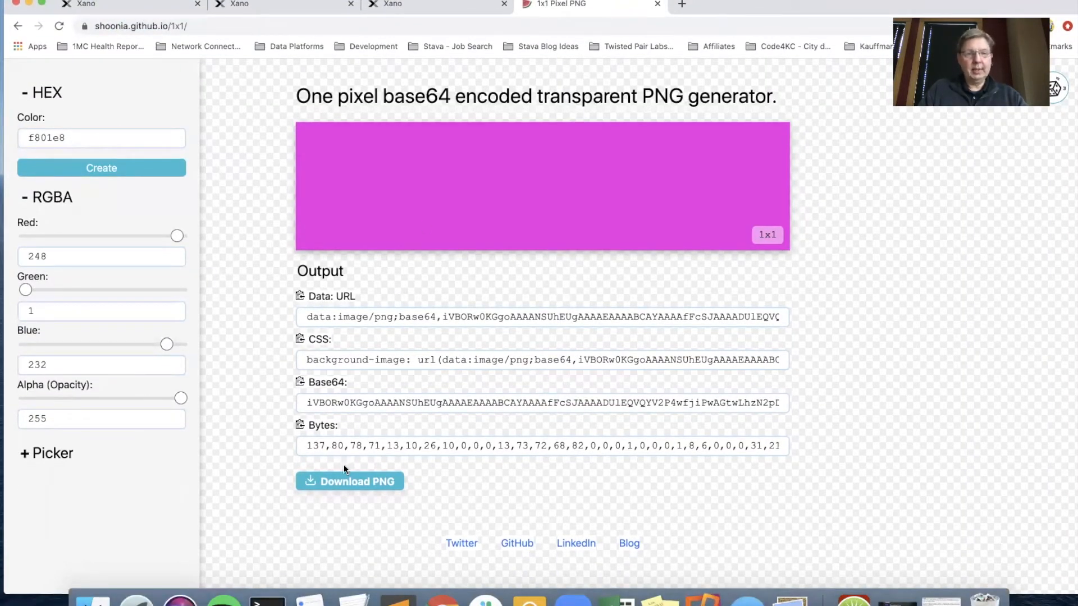
pyautogui.click(299, 297)
pyautogui.press('super+c')
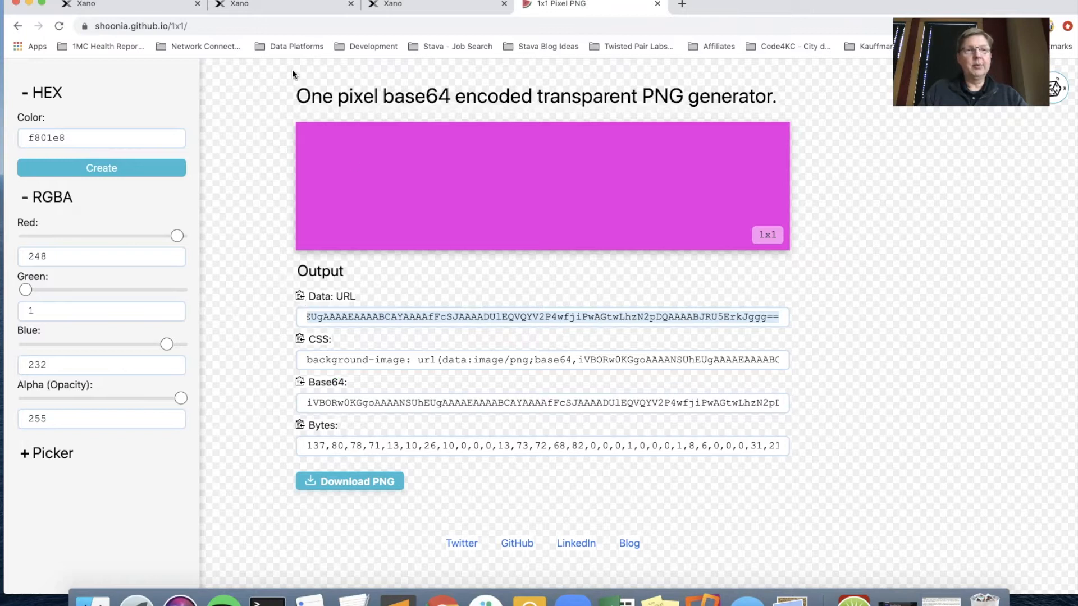
# Step: Return to the /upload/image endpoint and close the user Edit Record function's settings
pyautogui.click(236, 5)
pyautogui.click(191, 7)
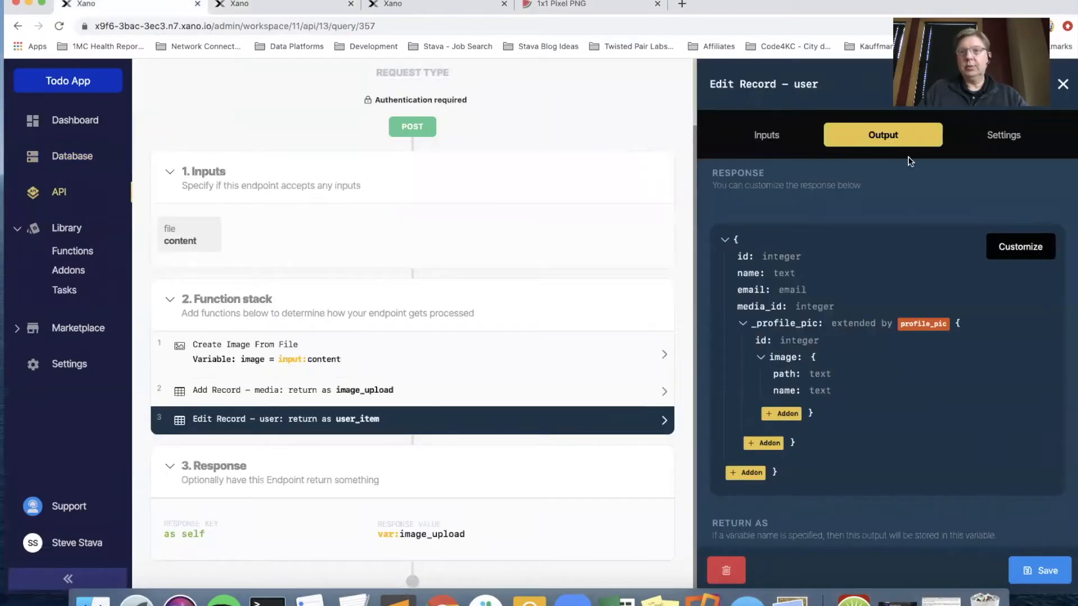
pyautogui.click(1064, 88)
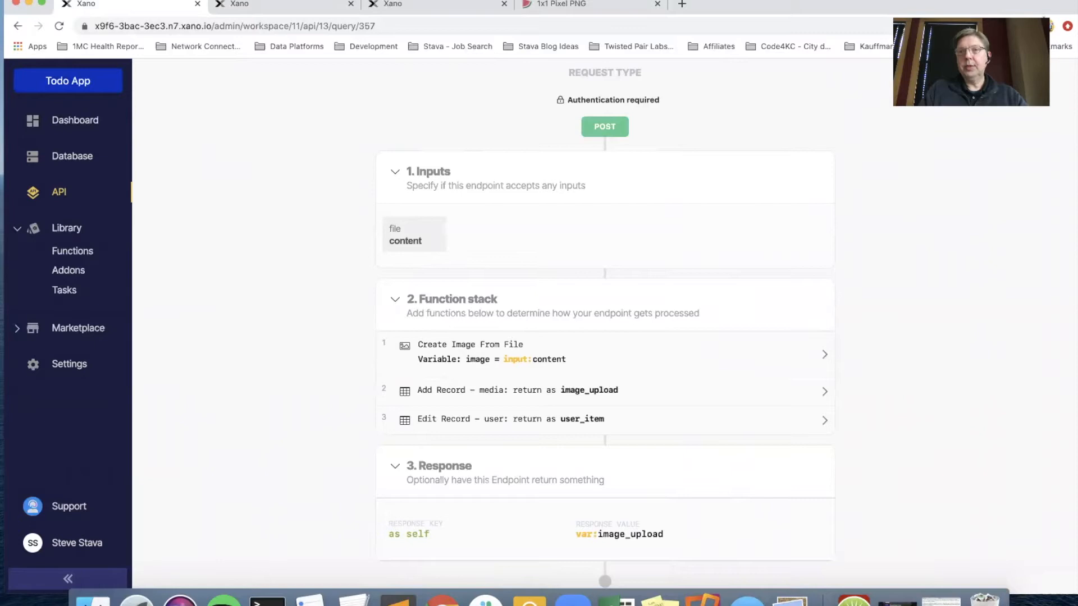
pyautogui.scroll(2, 897, 172)
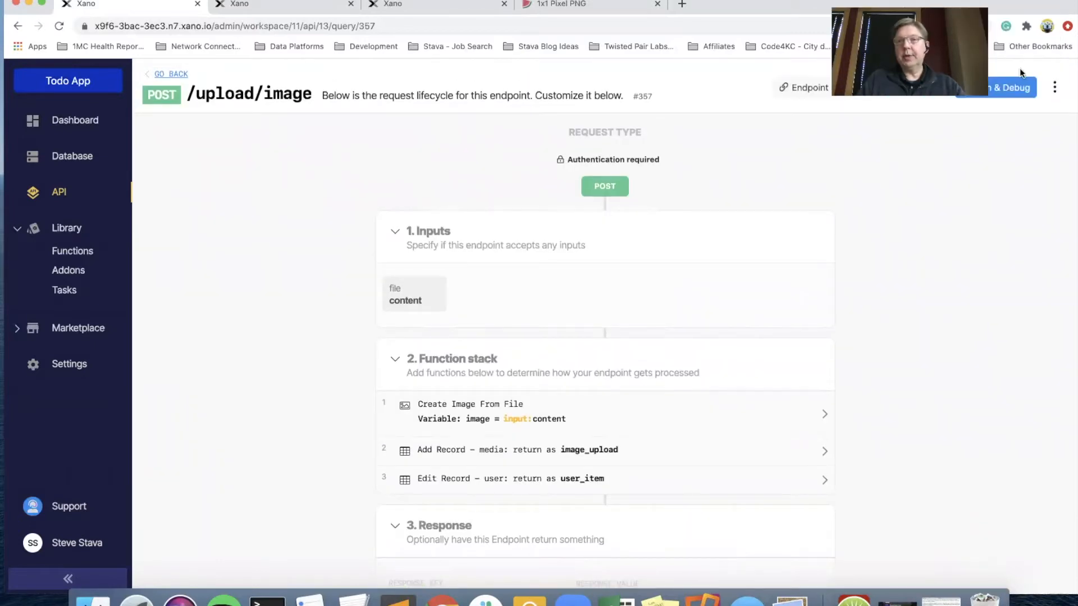
# Step: Open Run & Debug for the /upload/image endpoint and supply the copied one-pixel PNG Data URL as the content input
pyautogui.click(1017, 87)
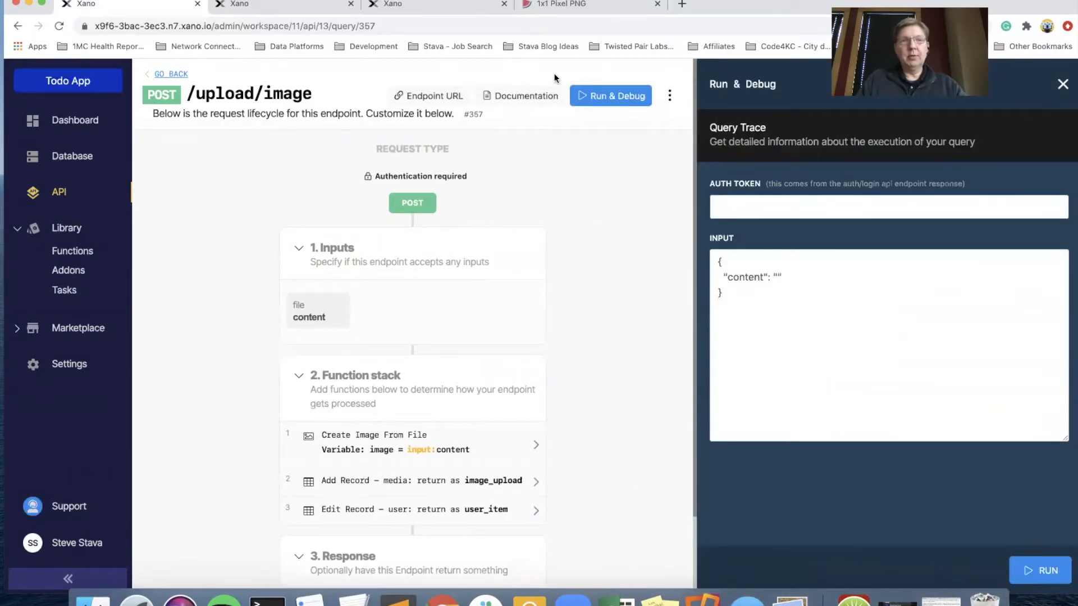
pyautogui.click(775, 276)
pyautogui.press('super+v')
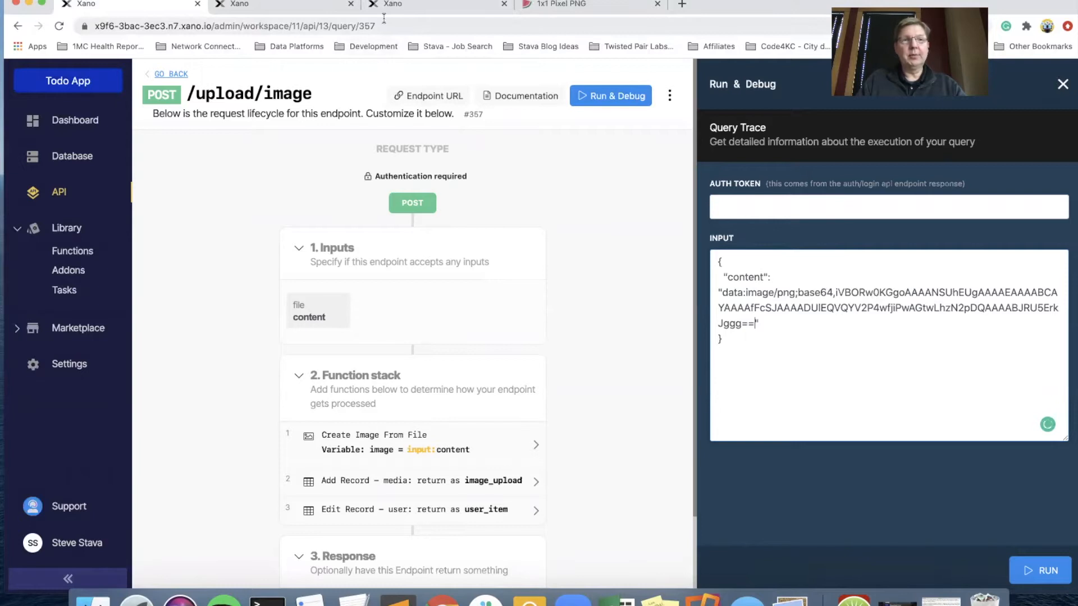
# Step: Copy the authToken from the /auth/login test result, enter it as the /upload/image auth token, and run the test
pyautogui.click(412, 6)
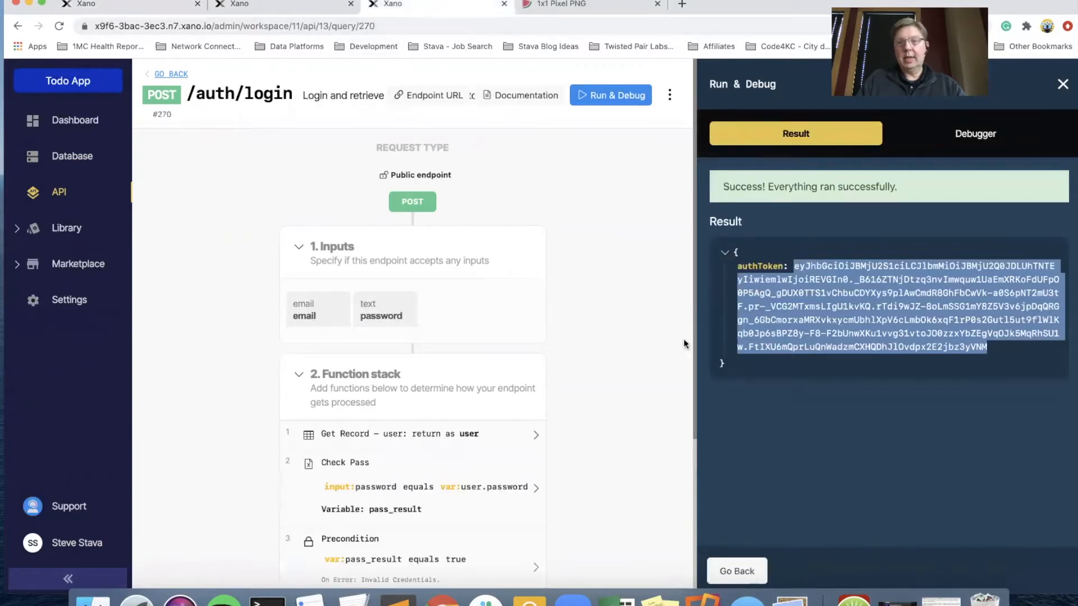
pyautogui.rightClick(839, 303)
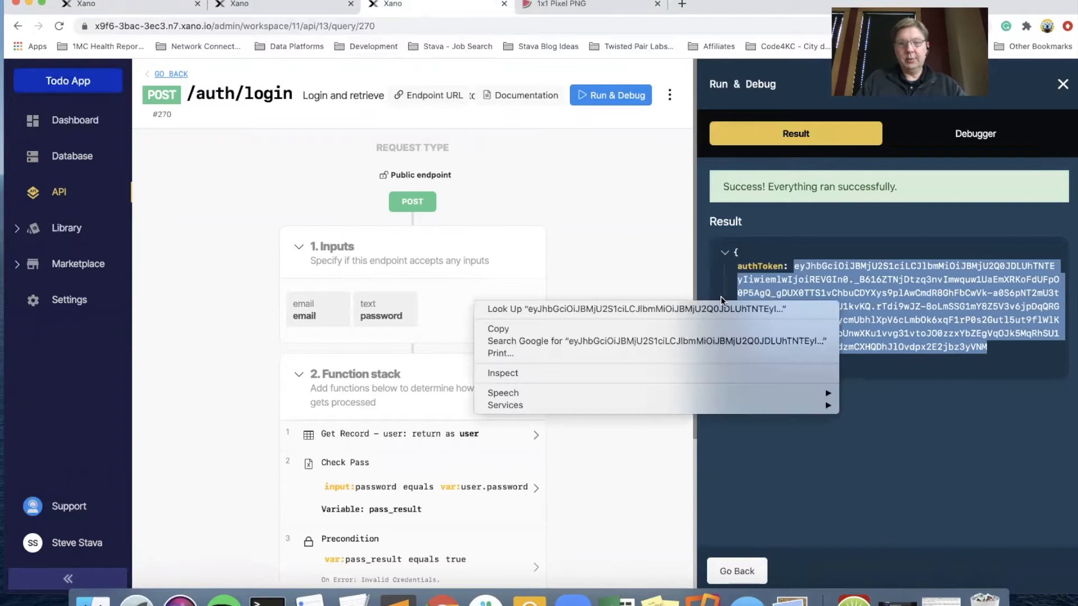
pyautogui.click(702, 327)
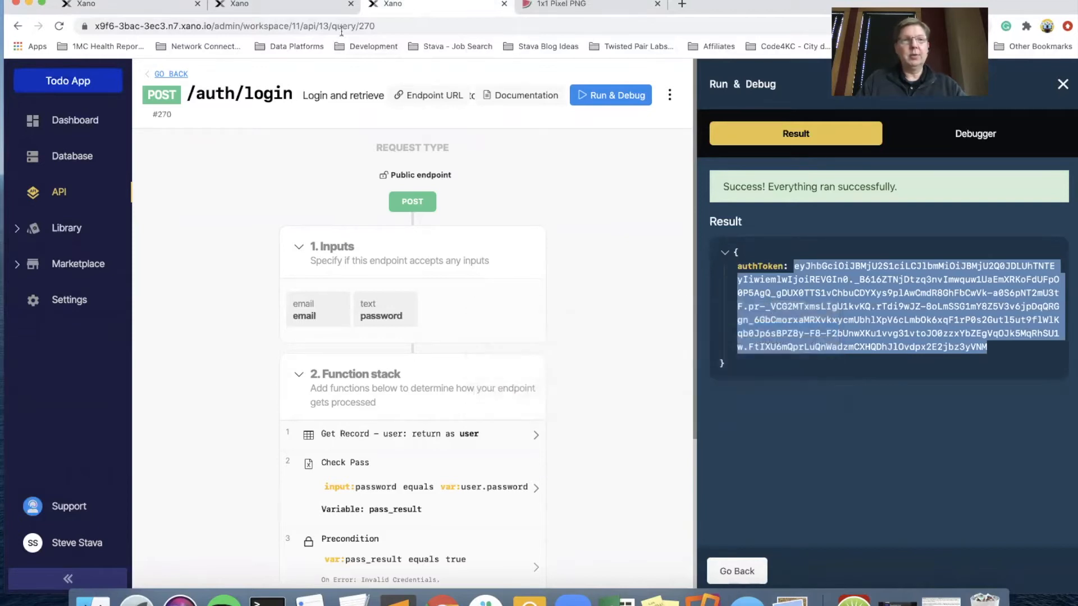
pyautogui.click(124, 5)
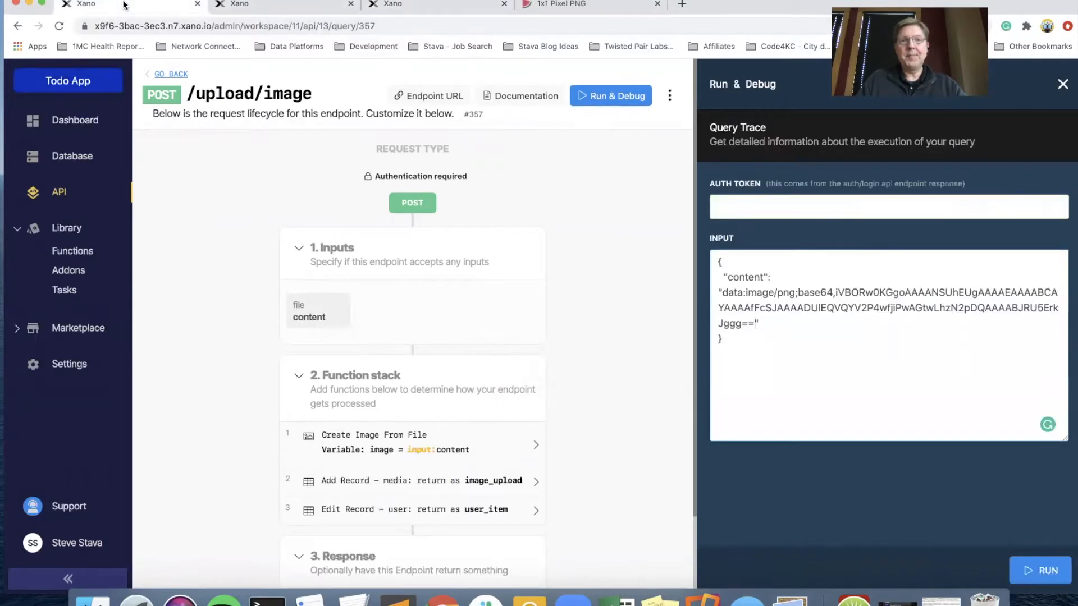
pyautogui.click(750, 205)
pyautogui.press('super+v')
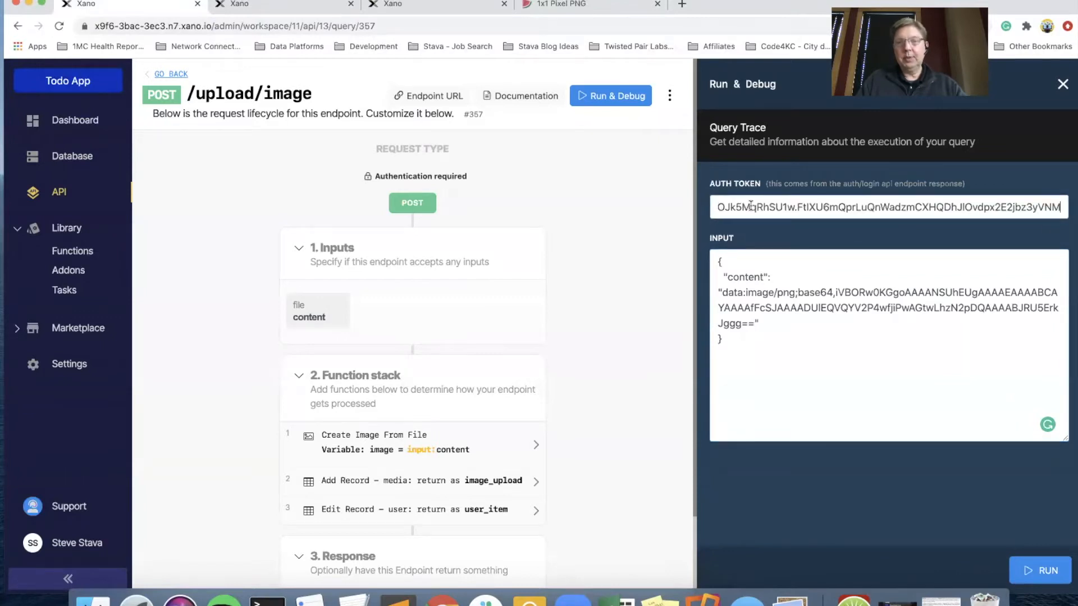
pyautogui.click(1048, 572)
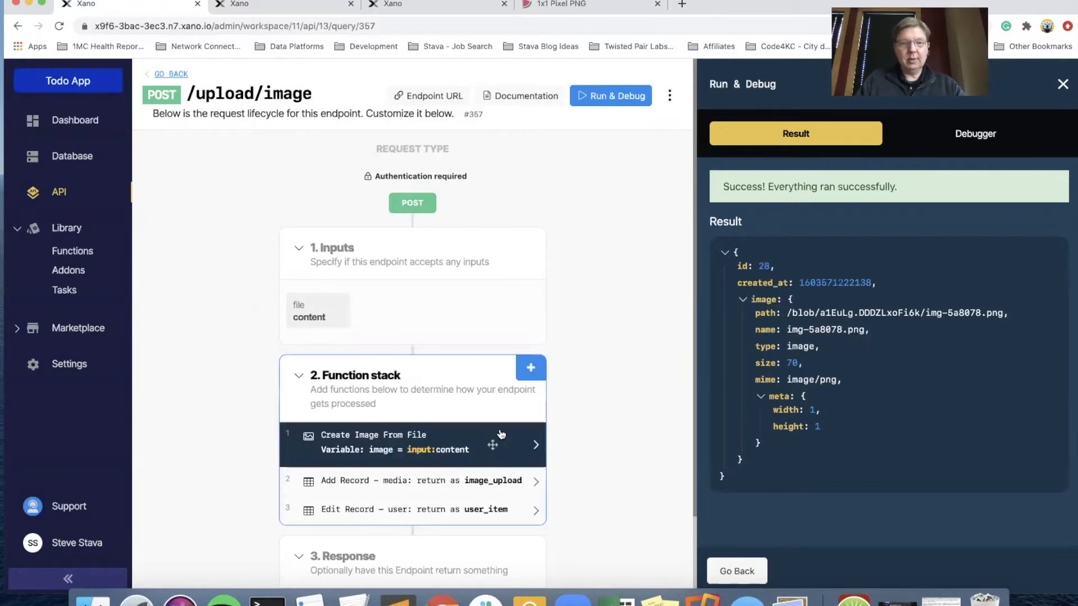
# Step: Change the endpoint's response value to the user_item variable and save the response
pyautogui.scroll(-3, 499, 436)
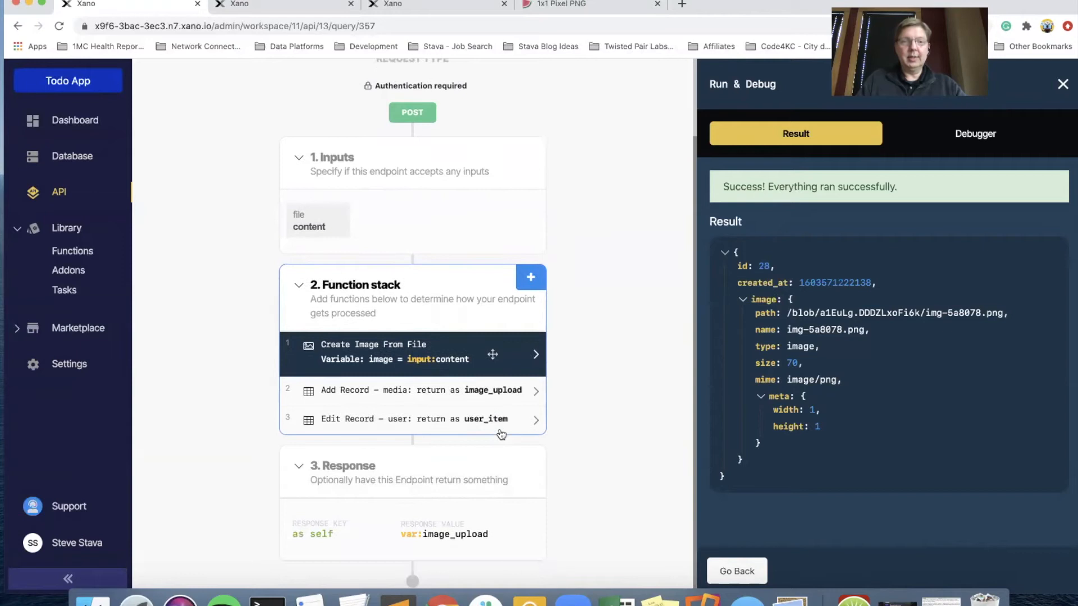
pyautogui.click(445, 534)
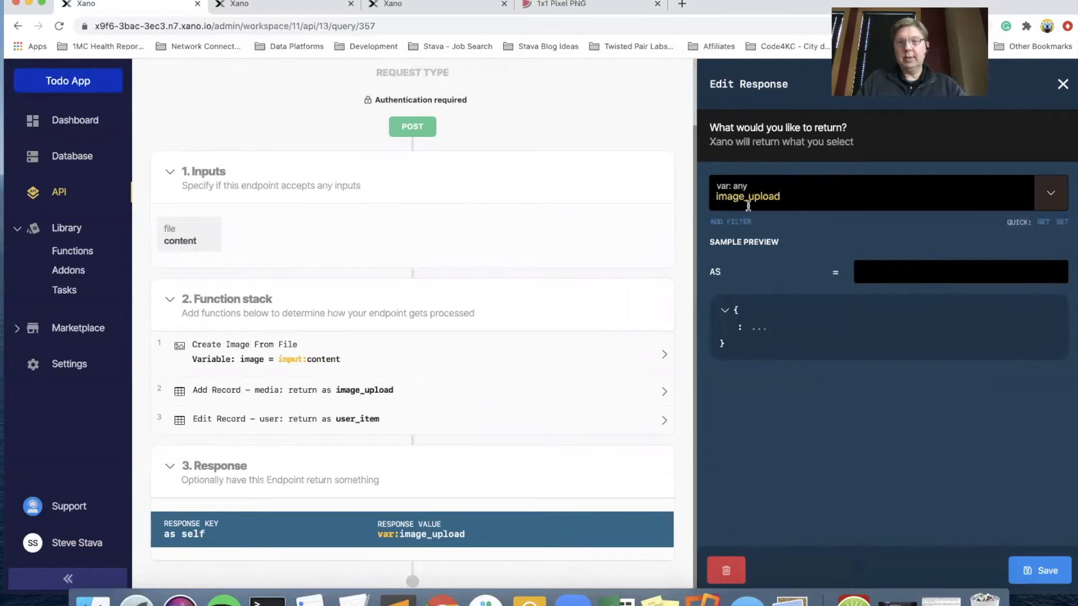
pyautogui.click(1057, 200)
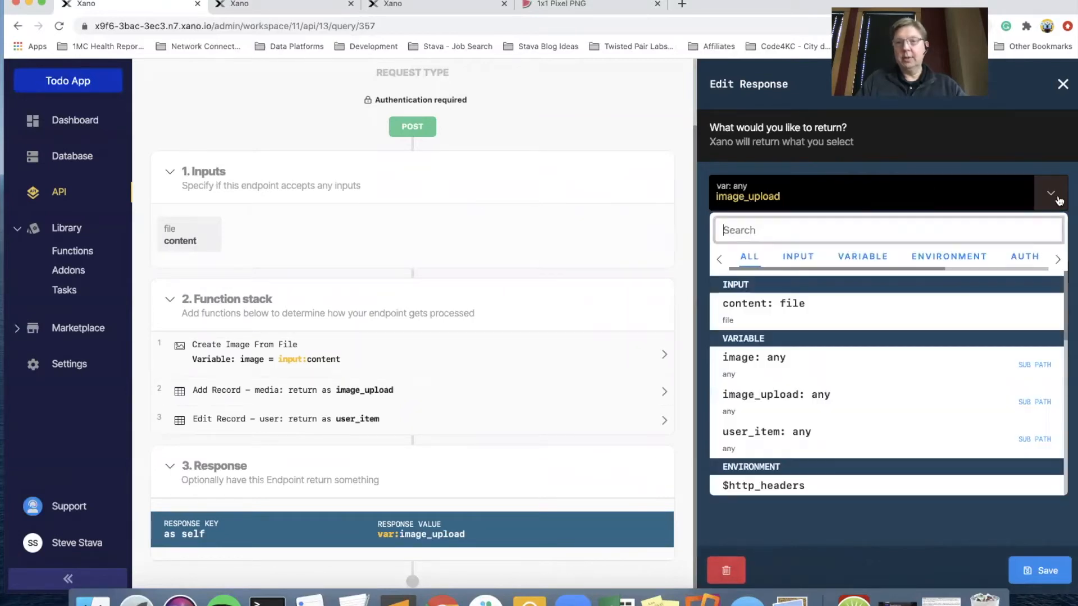
pyautogui.click(864, 257)
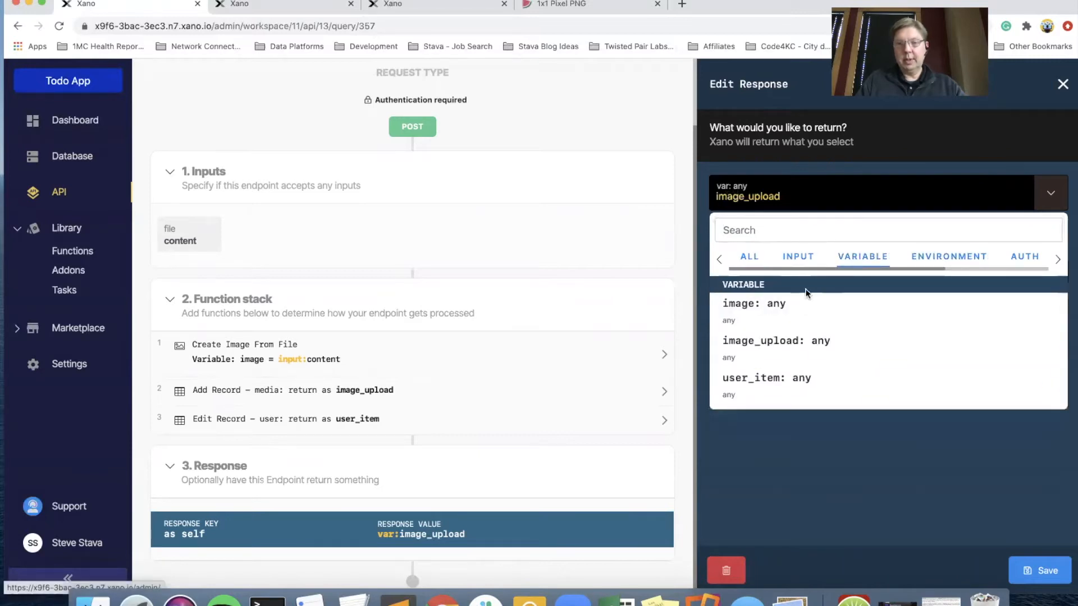
pyautogui.click(780, 377)
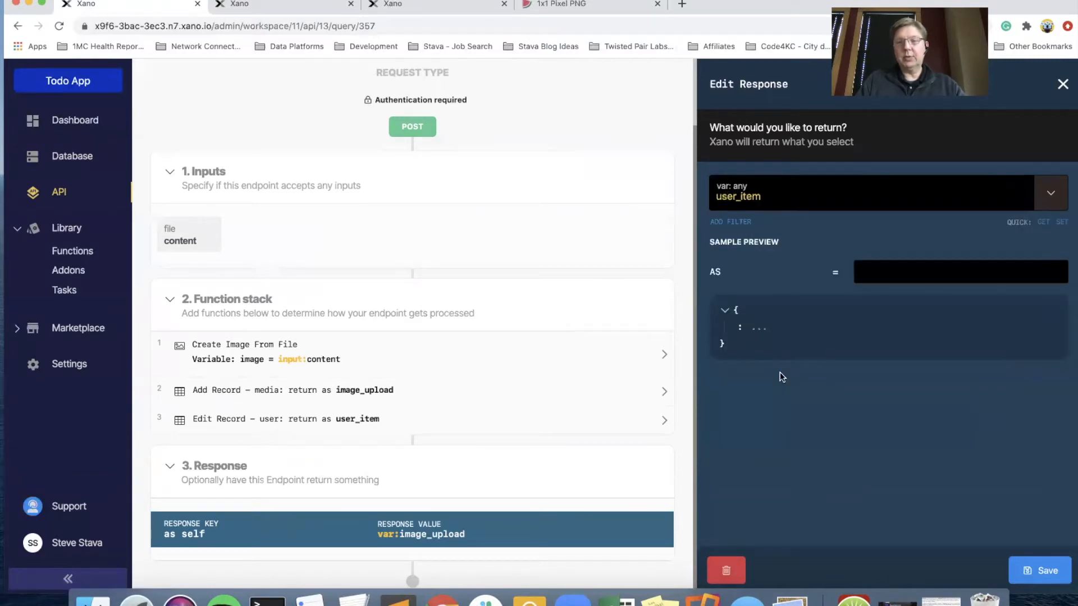
pyautogui.click(1032, 568)
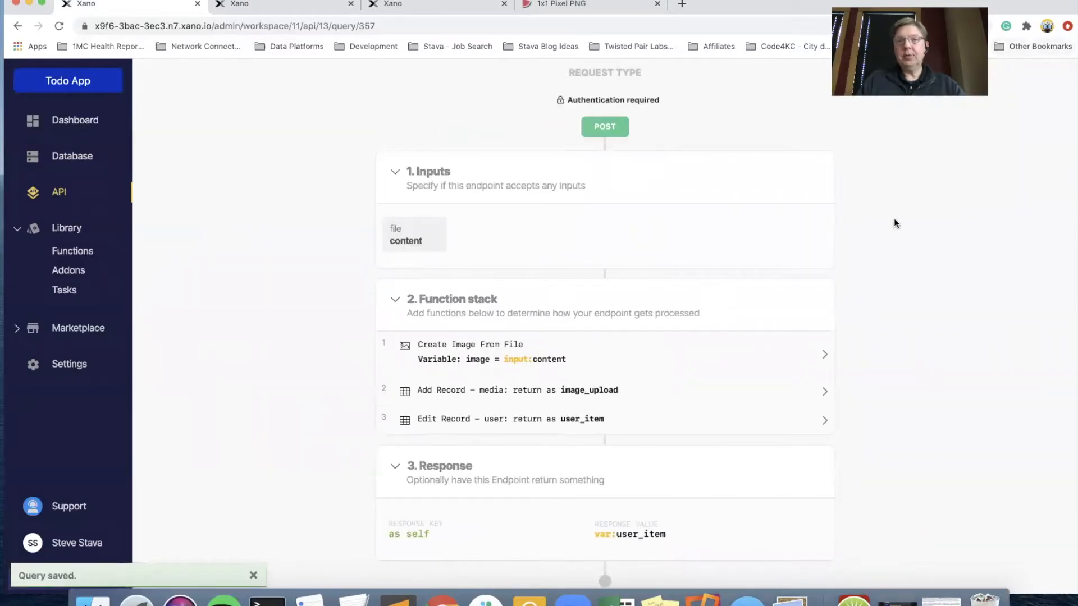
# Step: Run the /upload/image test again with the auth token and the one-pixel PNG Data URL as content
pyautogui.scroll(2, 894, 223)
pyautogui.click(997, 93)
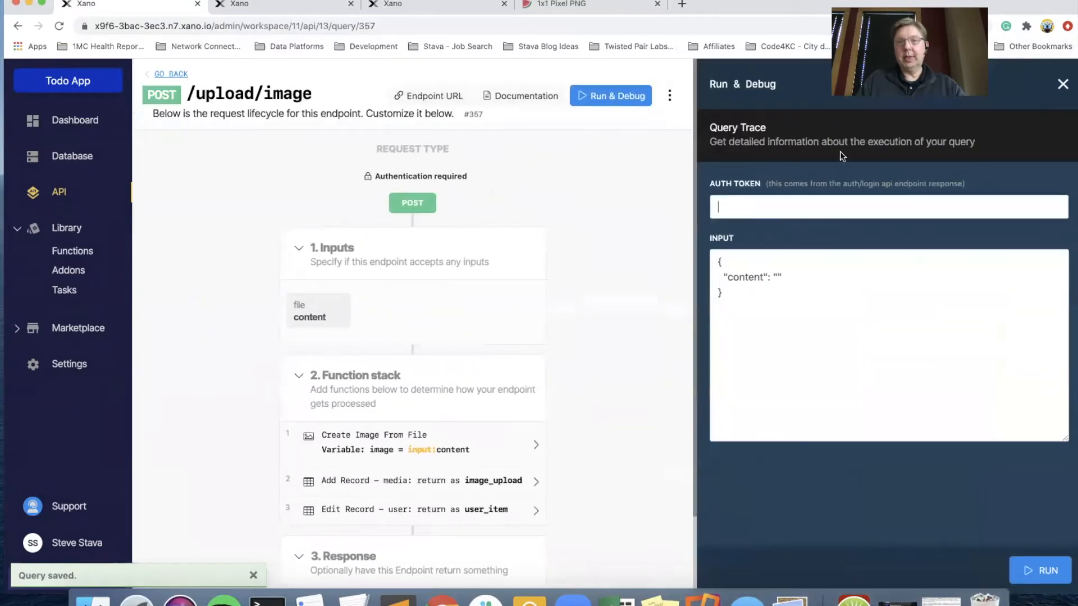
pyautogui.press('super+v')
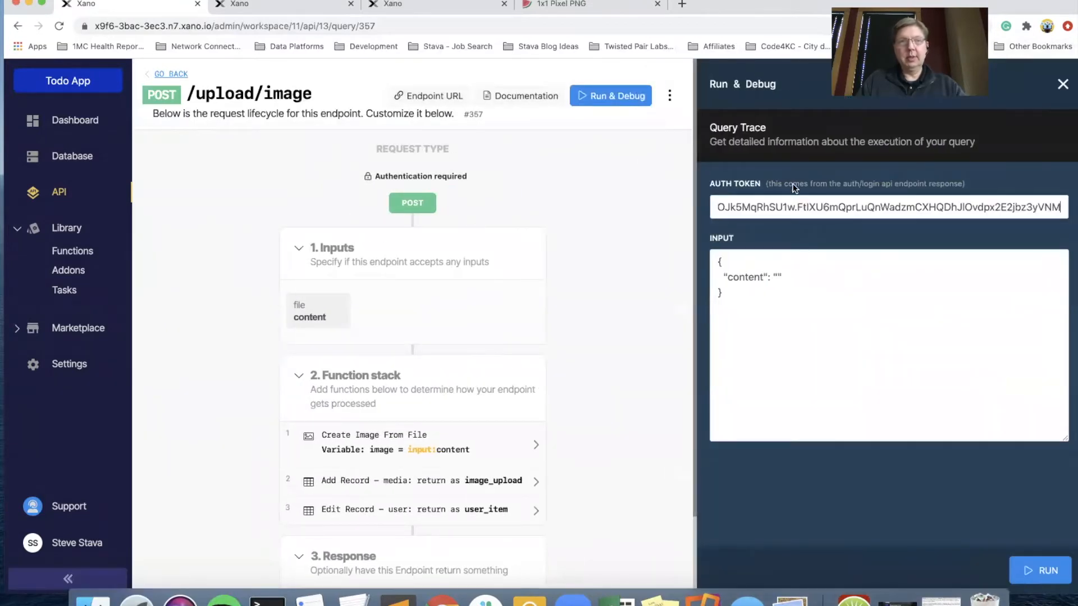
pyautogui.click(559, 7)
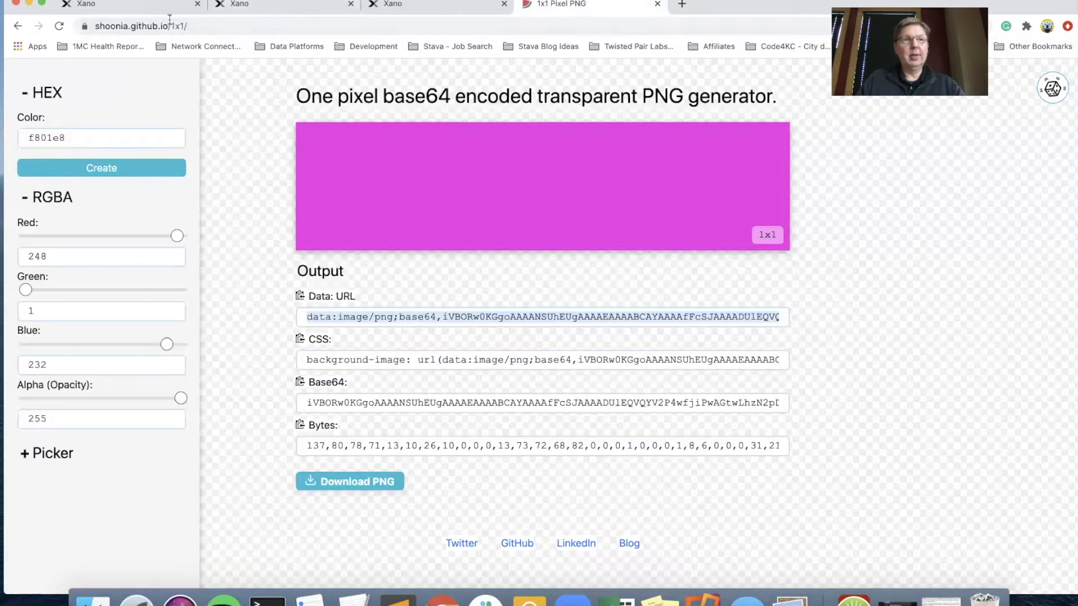
pyautogui.click(145, 15)
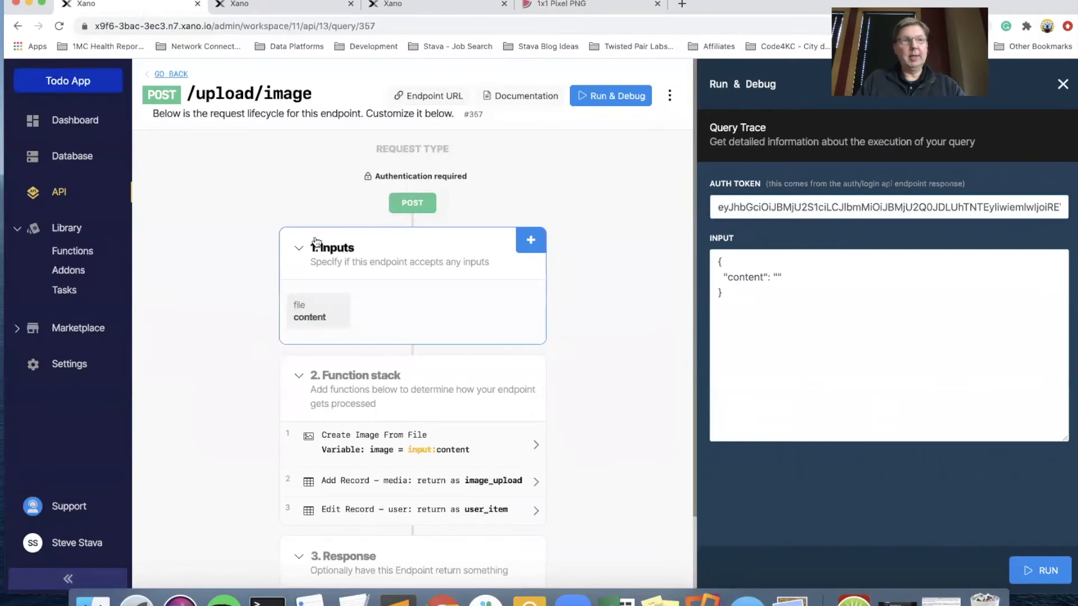
pyautogui.click(776, 277)
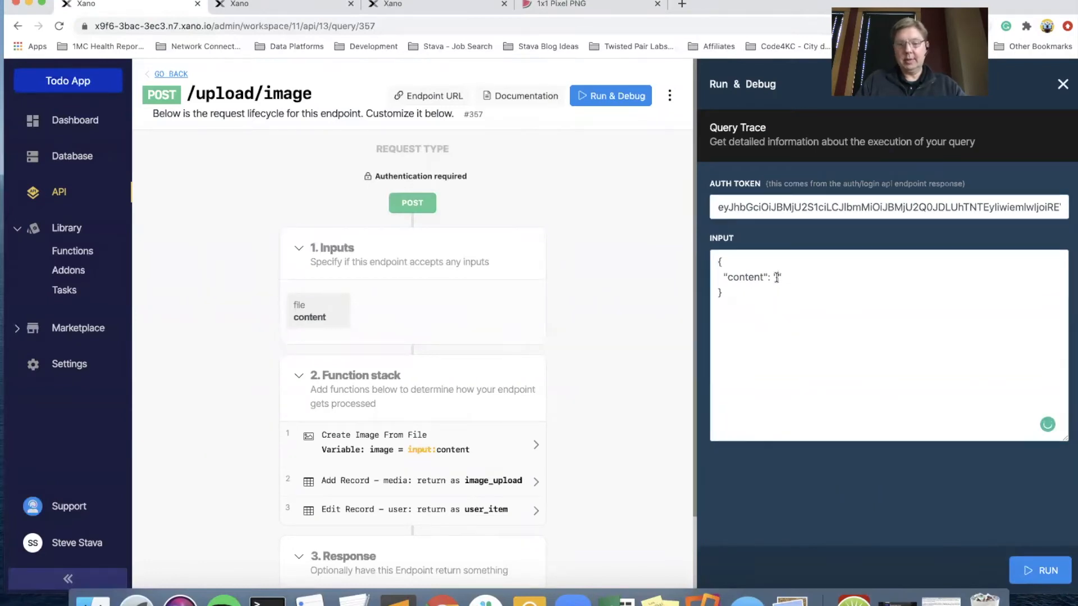
pyautogui.write('data:image/png;base64,iVBORw0KGgoAAAANSUhEUgAAAAEAAAABCAYAAAAfFcSJAAAADUlEQVQYV2P4wfjiPwAGtwLhzN2pDQAAAABJRU5ErkJggg==')
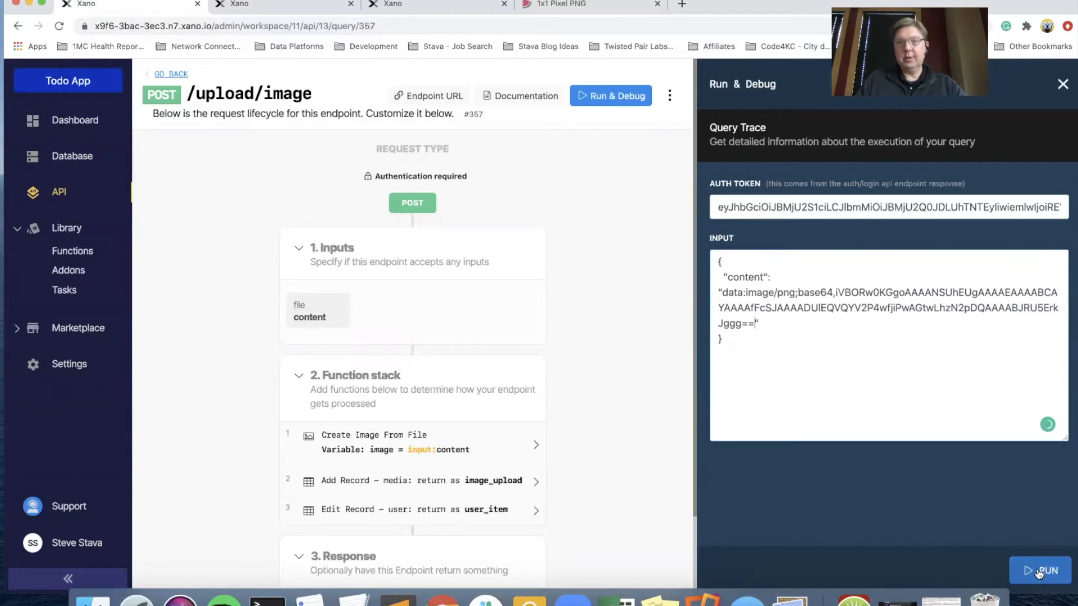
pyautogui.click(1038, 570)
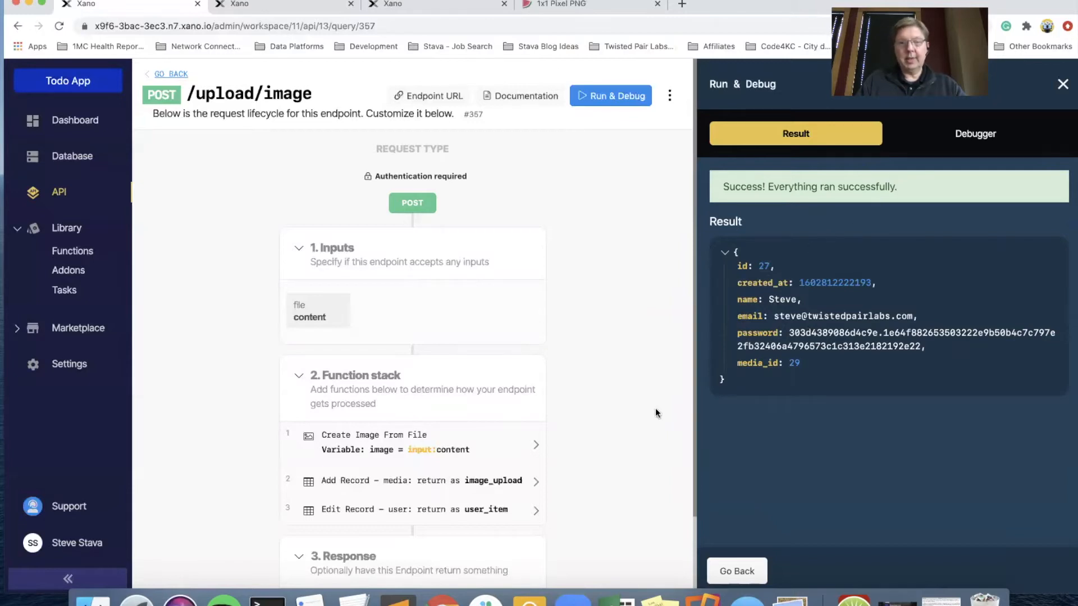
# Step: Add the existing profile_pic addon to the user Edit Record function's output and save the function
pyautogui.click(1062, 83)
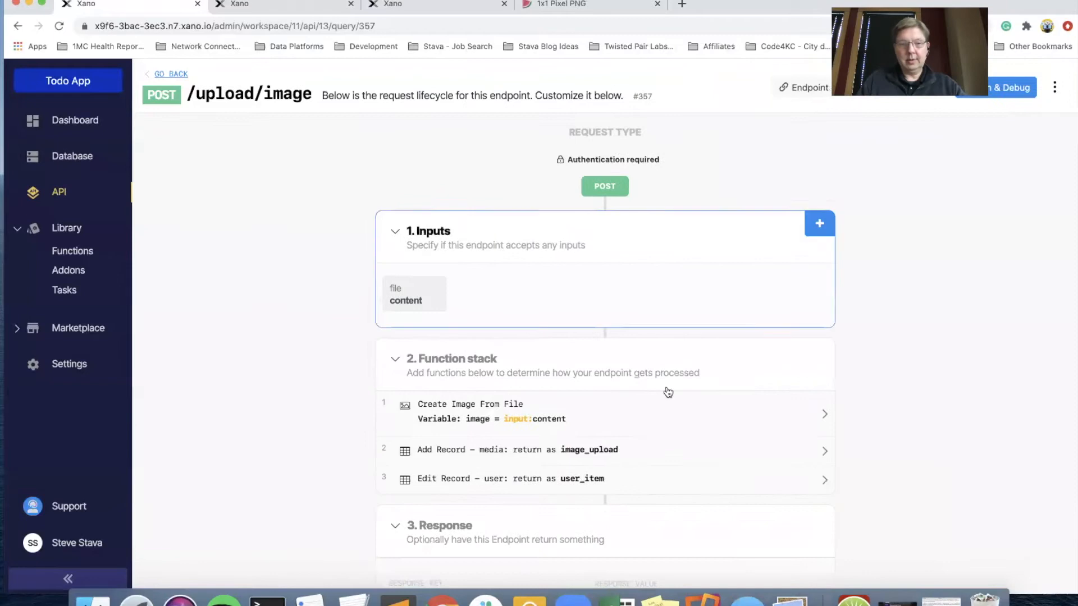
pyautogui.click(597, 478)
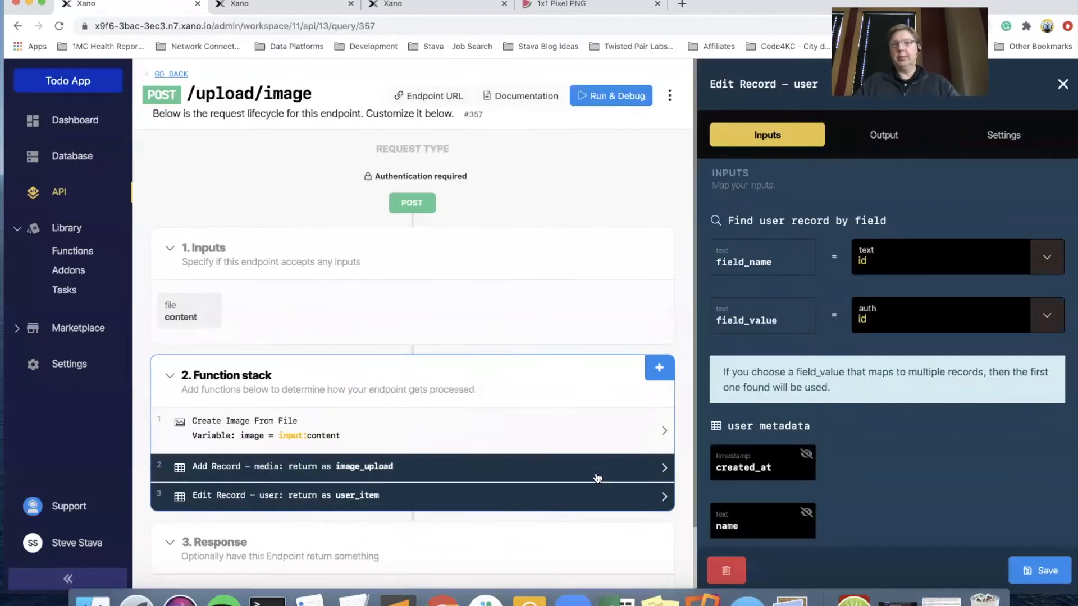
pyautogui.click(884, 137)
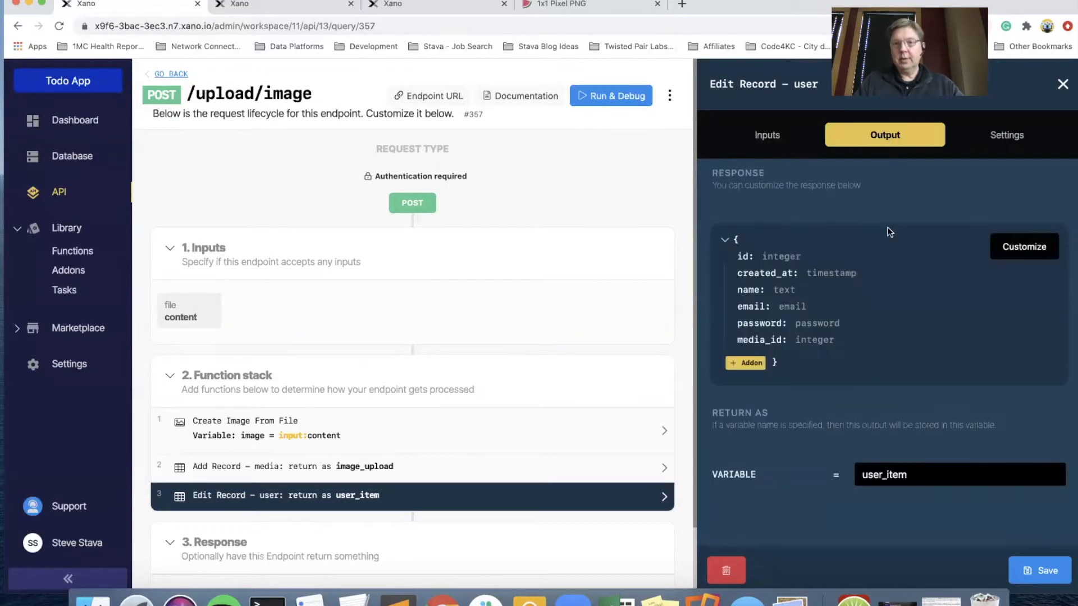
pyautogui.click(1037, 246)
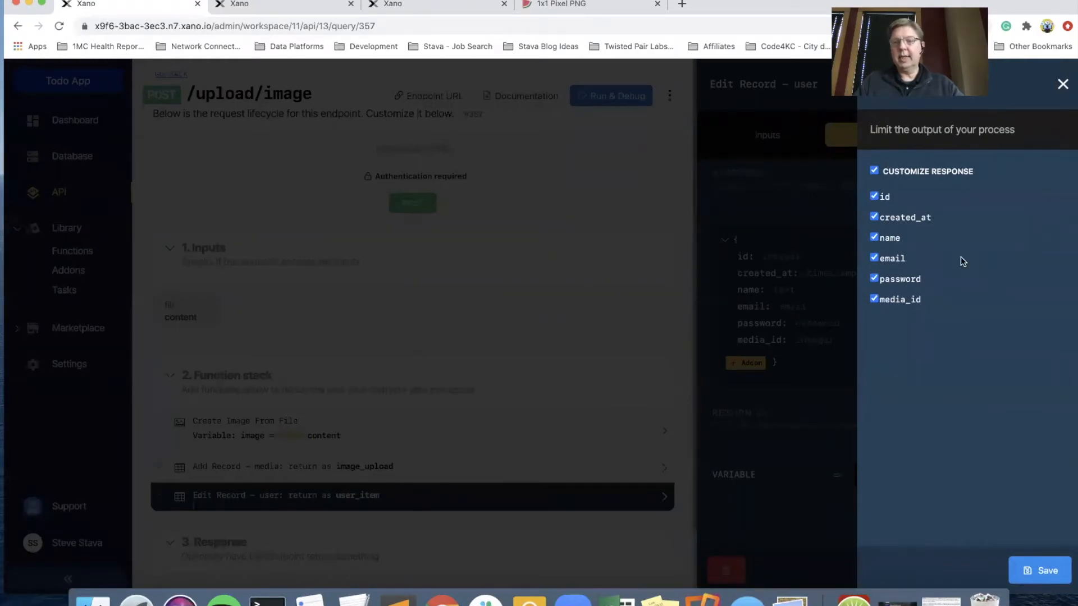
pyautogui.click(1062, 84)
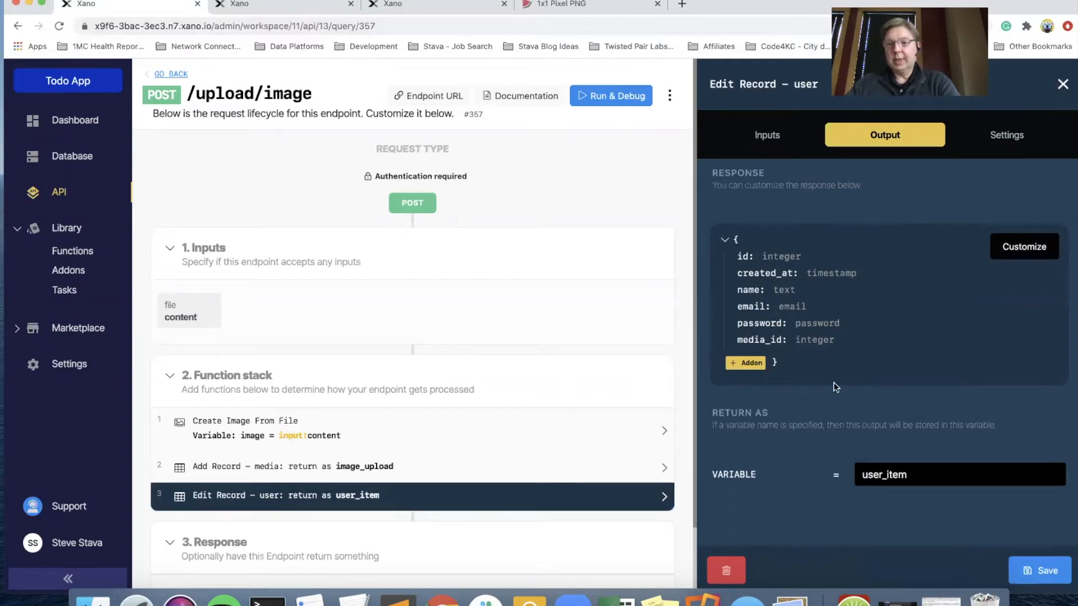
pyautogui.click(749, 364)
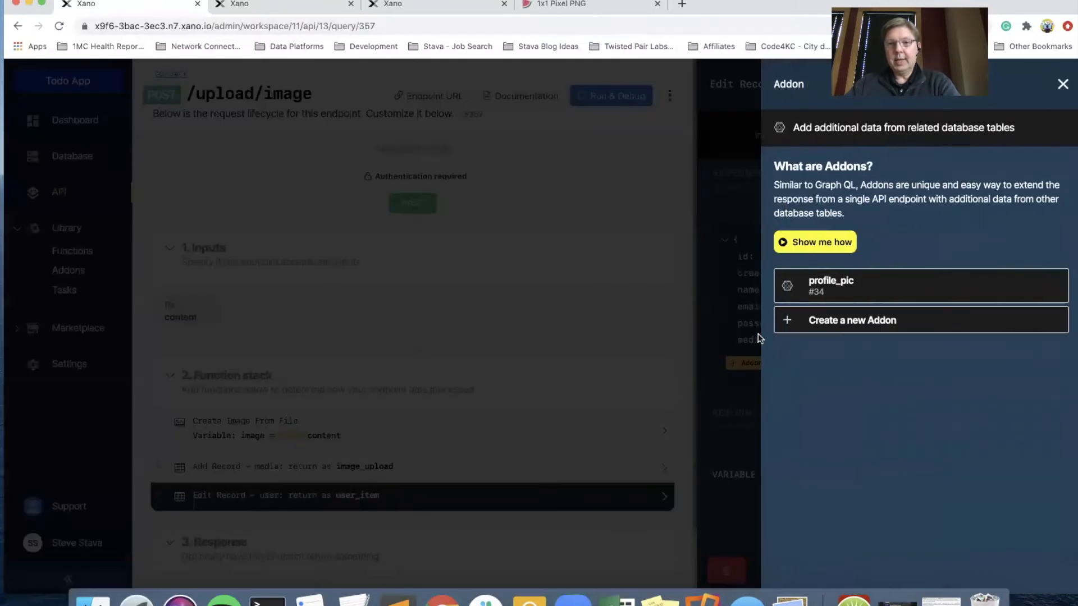
pyautogui.click(837, 284)
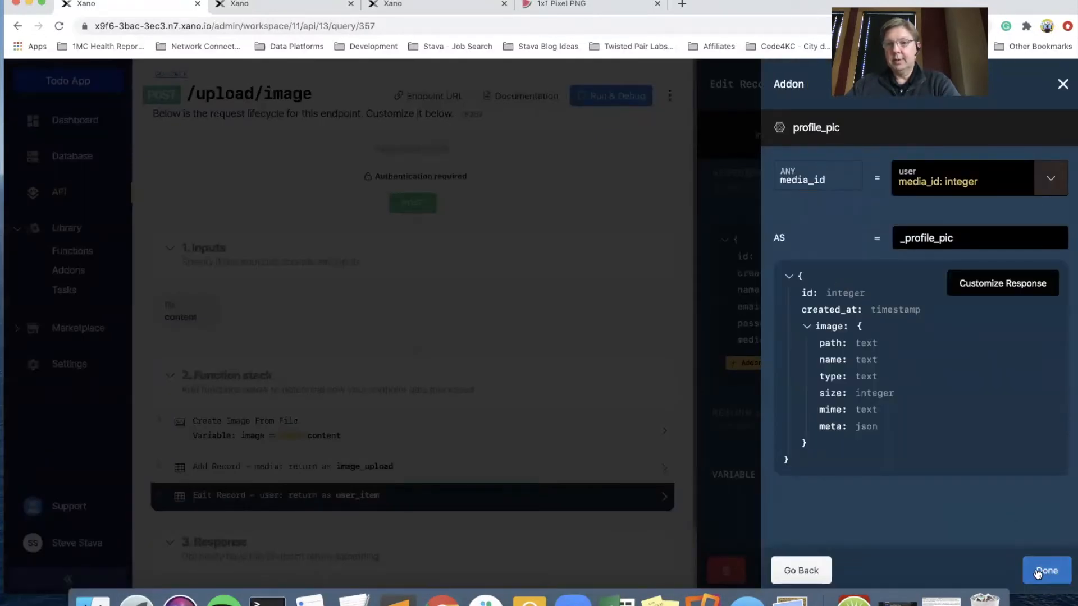
pyautogui.click(1037, 573)
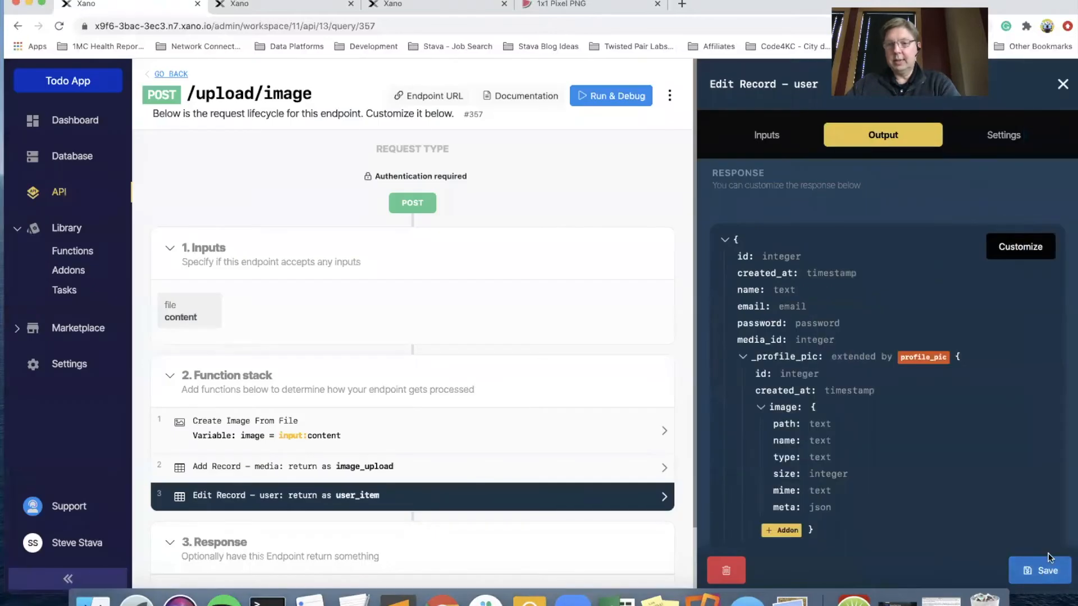
pyautogui.click(1045, 571)
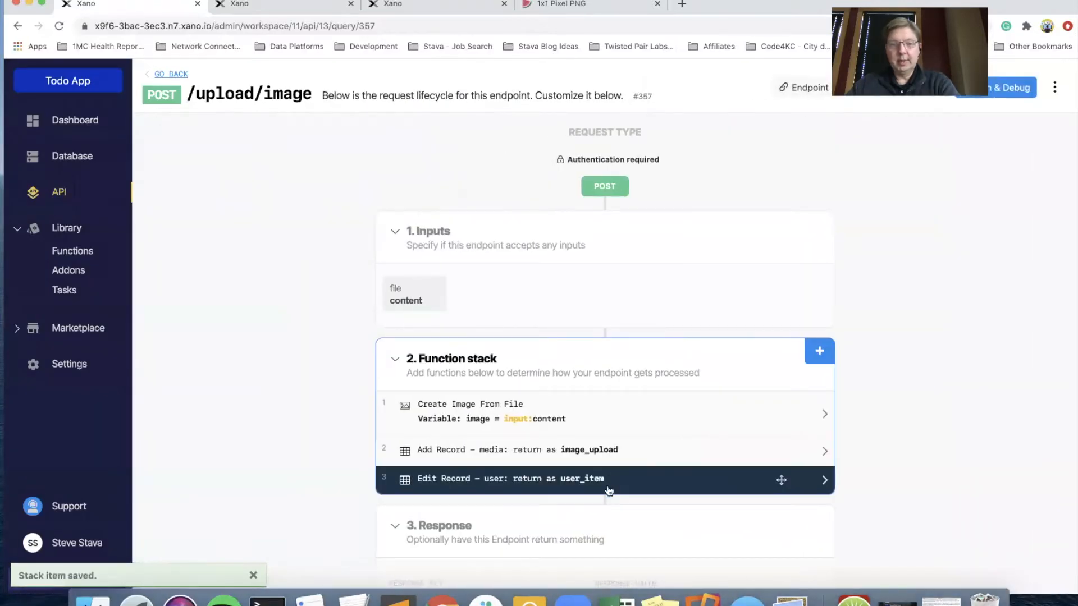
# Step: Exclude created_at and password from the user Edit Record response, then save both the selection and the function
pyautogui.click(616, 476)
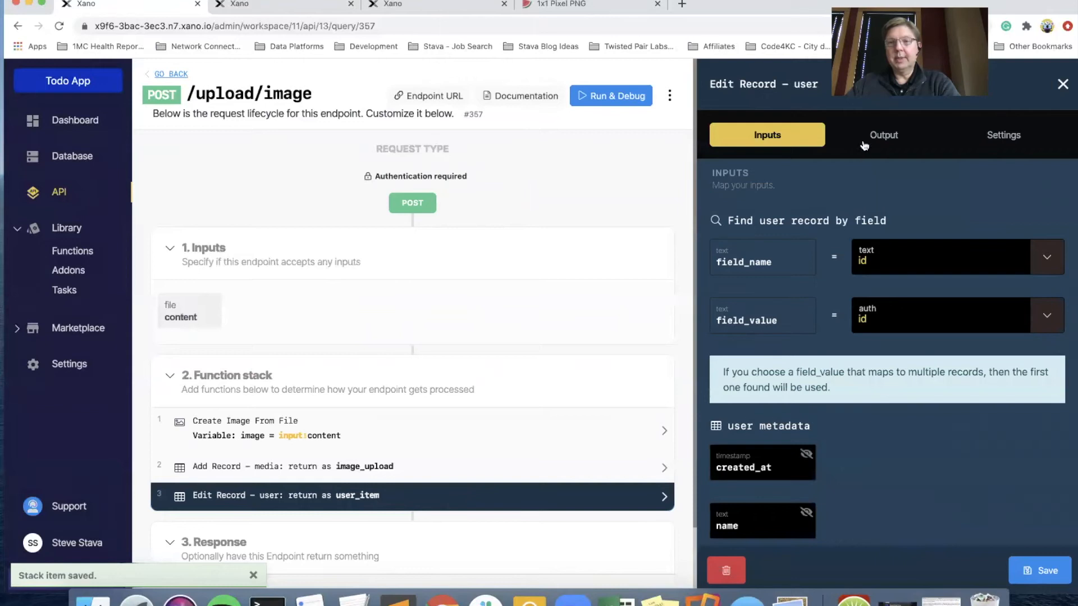
pyautogui.click(877, 141)
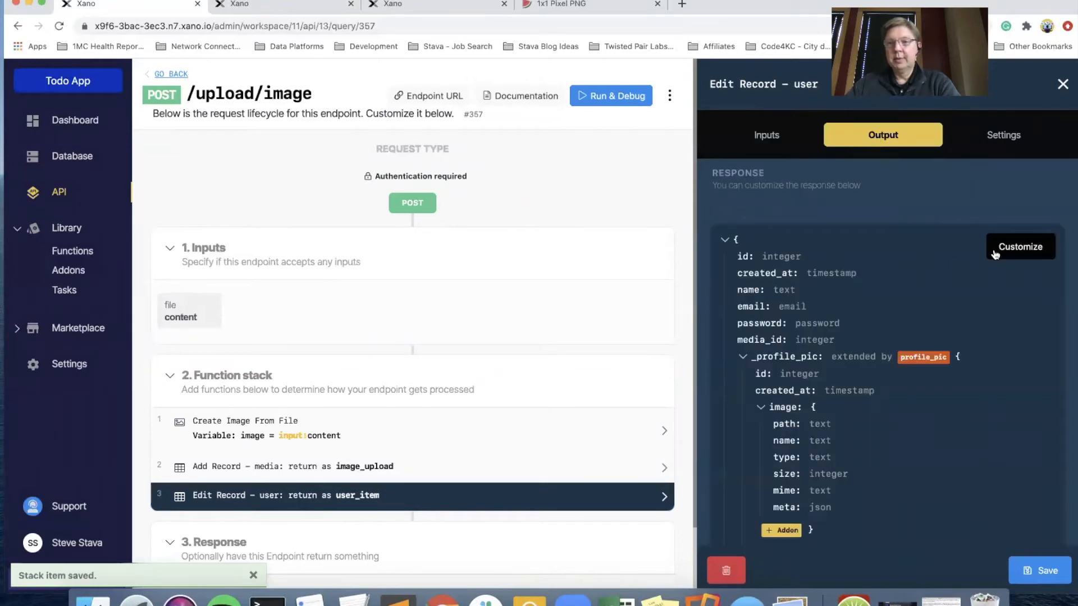
pyautogui.click(1015, 247)
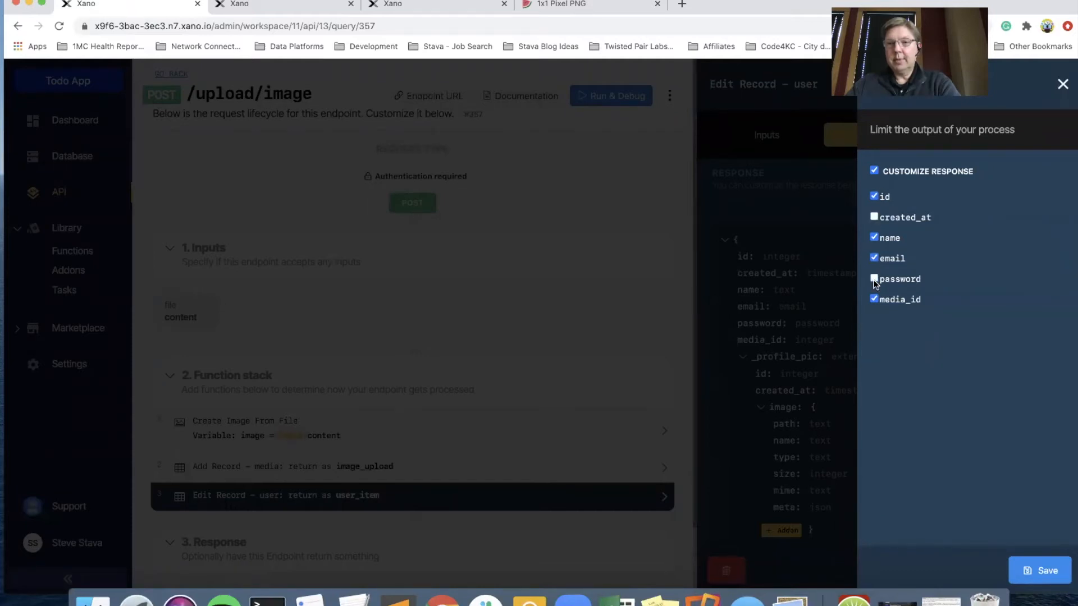
pyautogui.click(1034, 570)
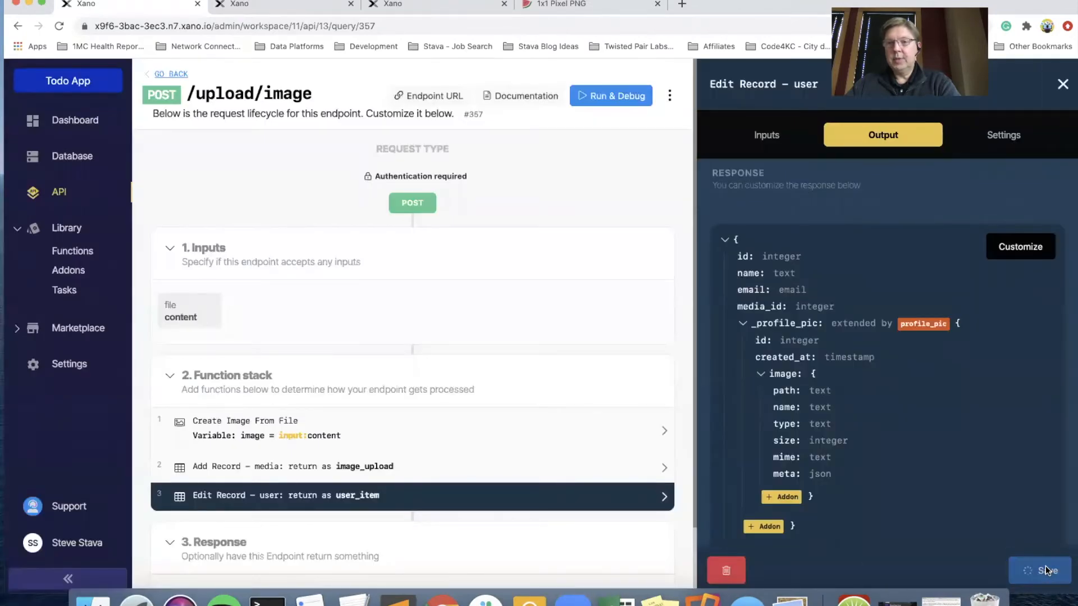
pyautogui.click(1044, 569)
# Step: Limit the profile_pic addon's response in the user Edit Record output to id, image, path and name, saving the selection and the addon
pyautogui.click(700, 485)
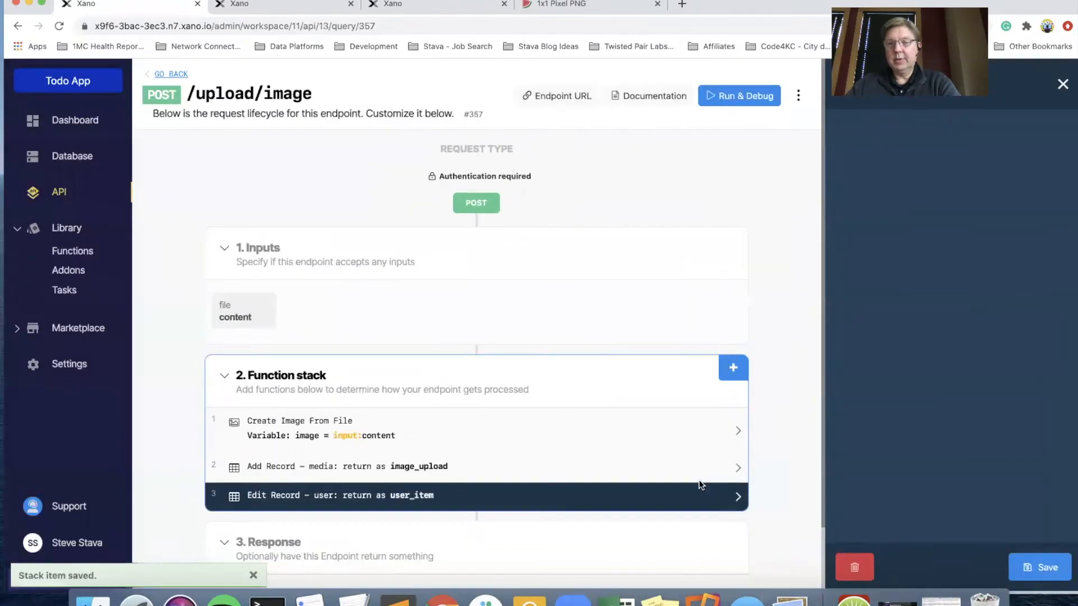
pyautogui.click(889, 140)
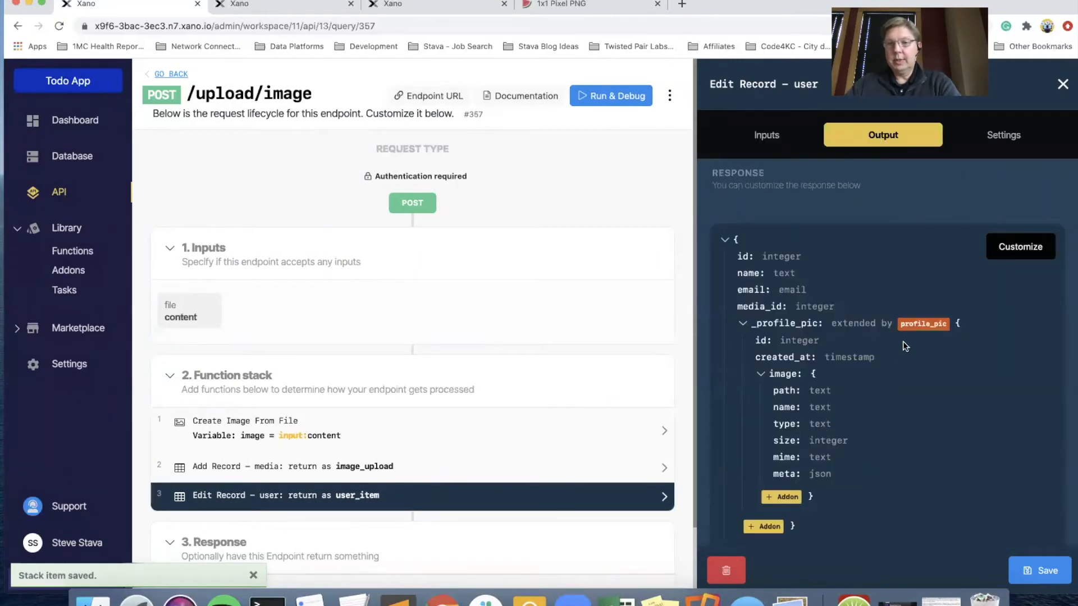
pyautogui.click(922, 324)
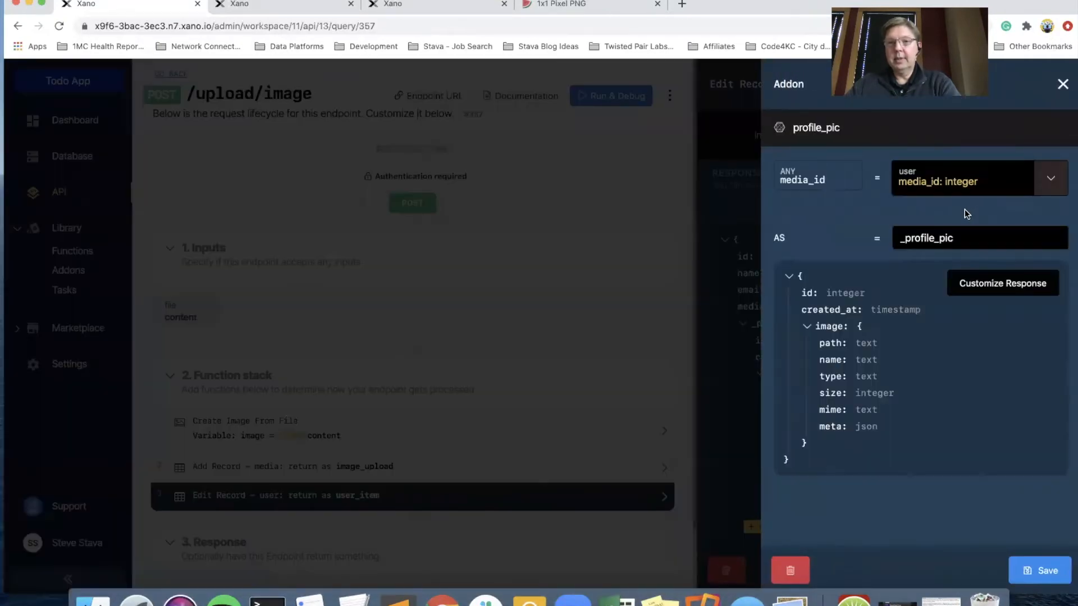
pyautogui.click(989, 288)
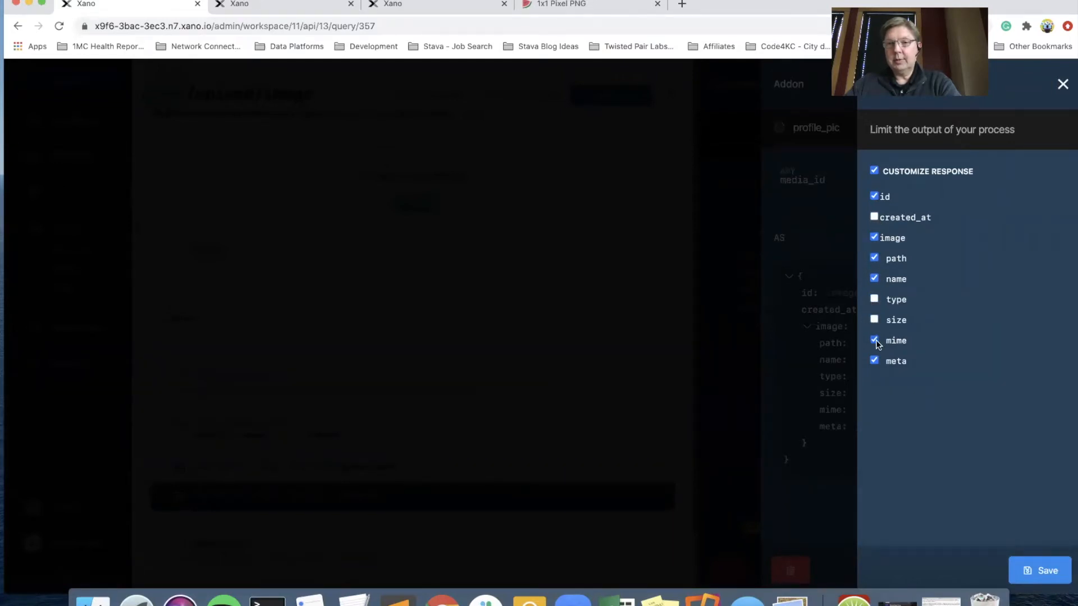
pyautogui.click(874, 359)
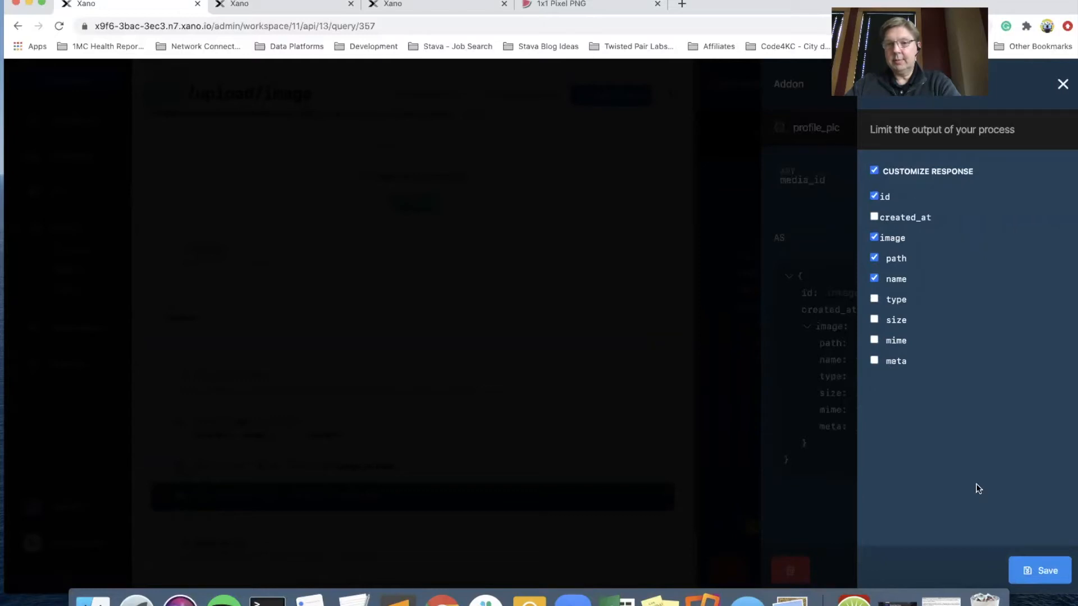
pyautogui.click(1027, 570)
pyautogui.click(1027, 571)
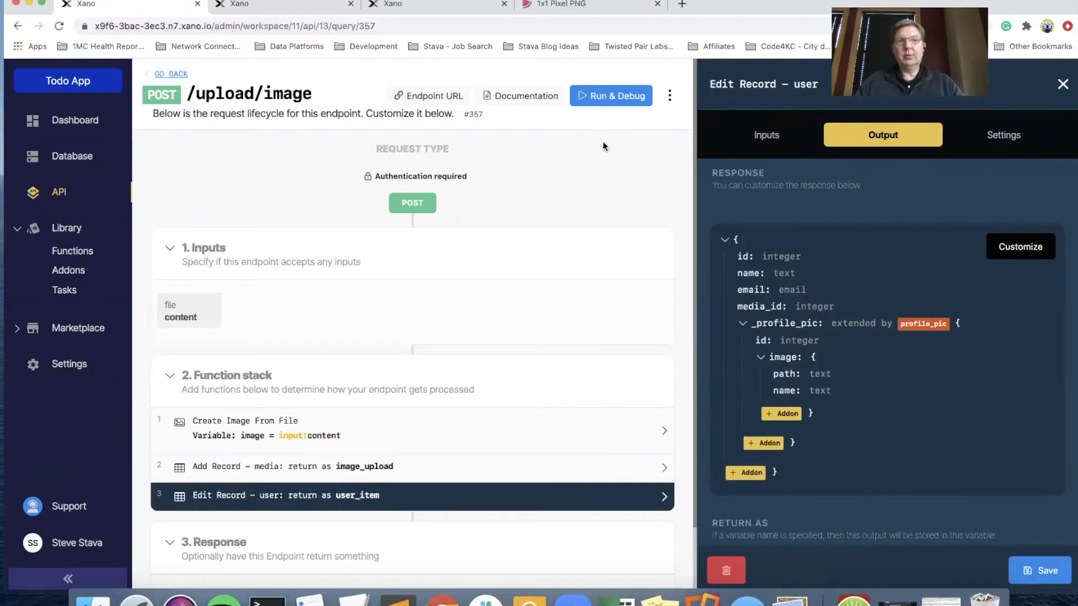
# Step: Start a new test of /upload/image and enter the auth token copied from the /auth/login result
pyautogui.click(616, 105)
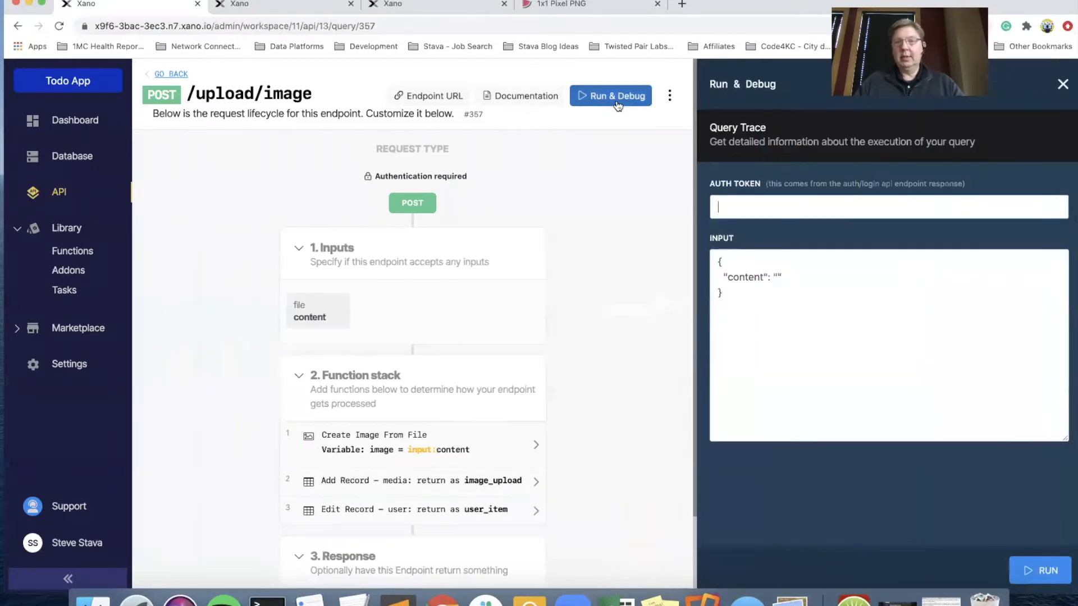
pyautogui.click(484, 8)
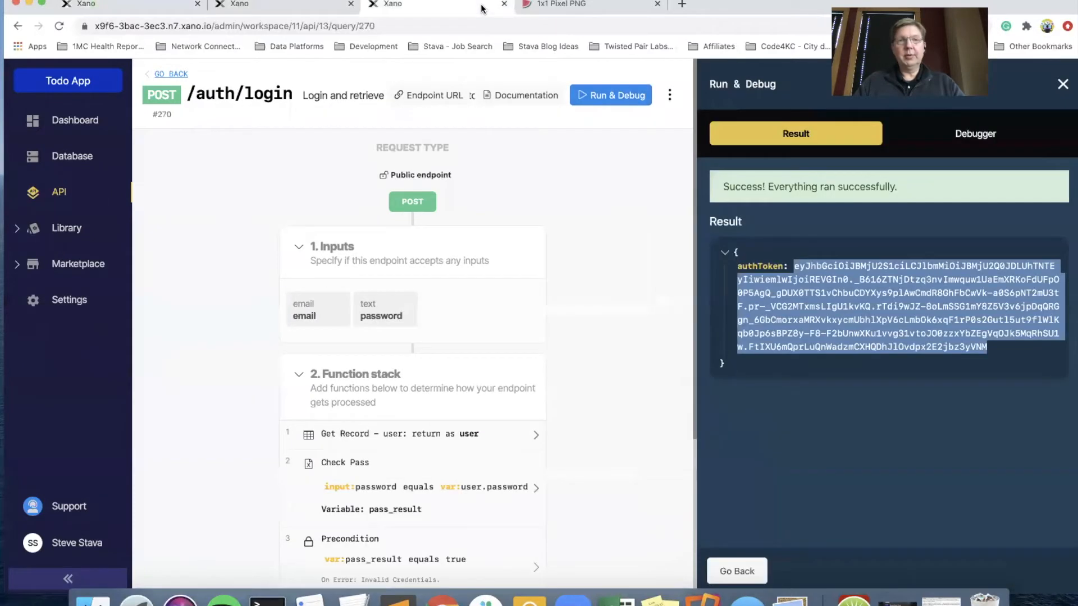
pyautogui.rightClick(799, 290)
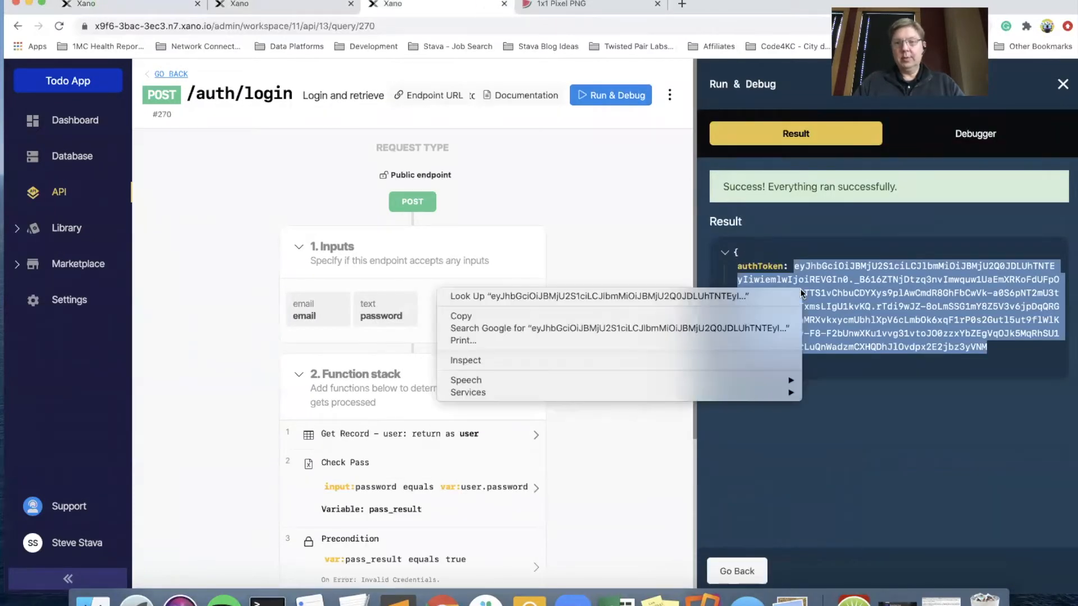
pyautogui.click(636, 313)
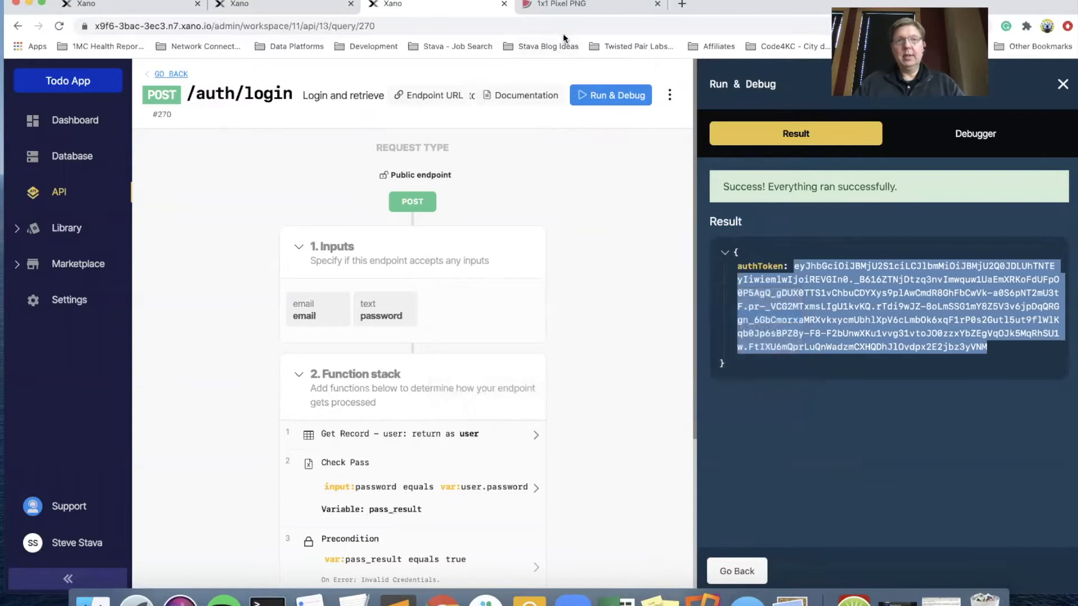
pyautogui.click(158, 9)
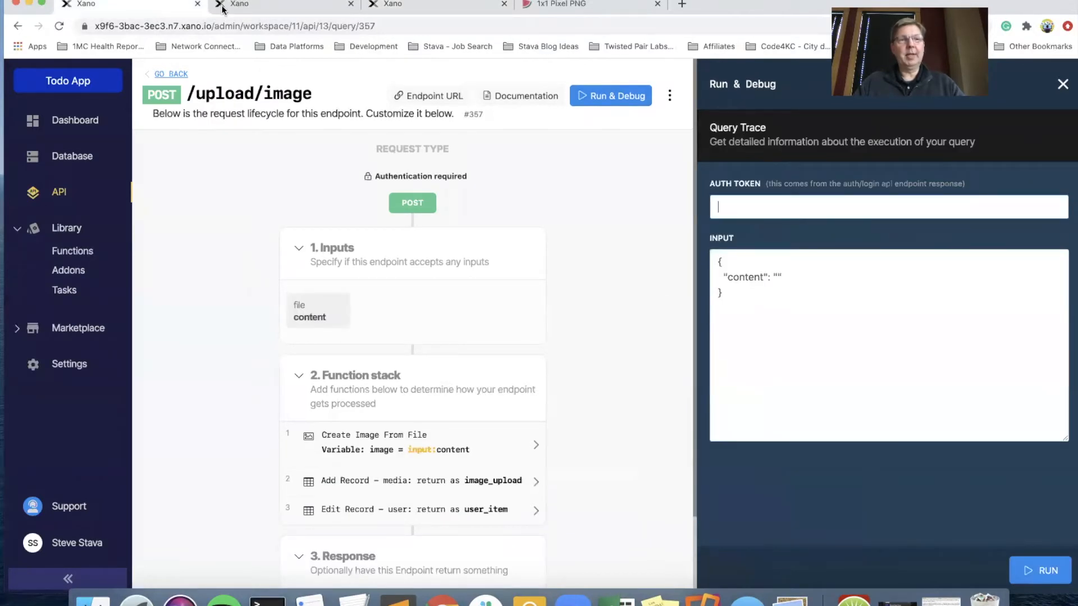
pyautogui.click(274, 10)
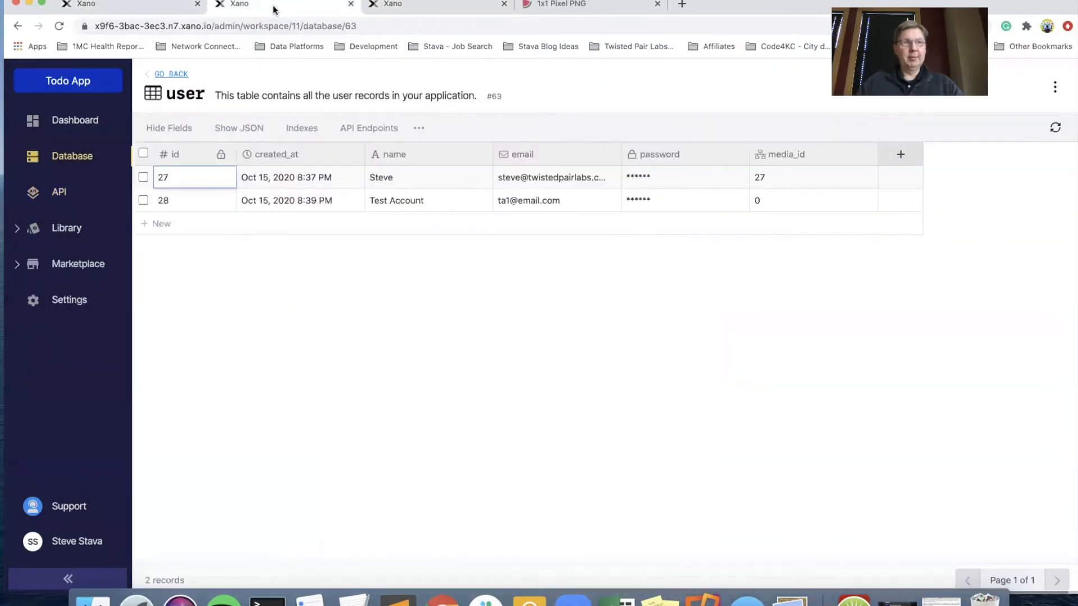
pyautogui.click(147, 6)
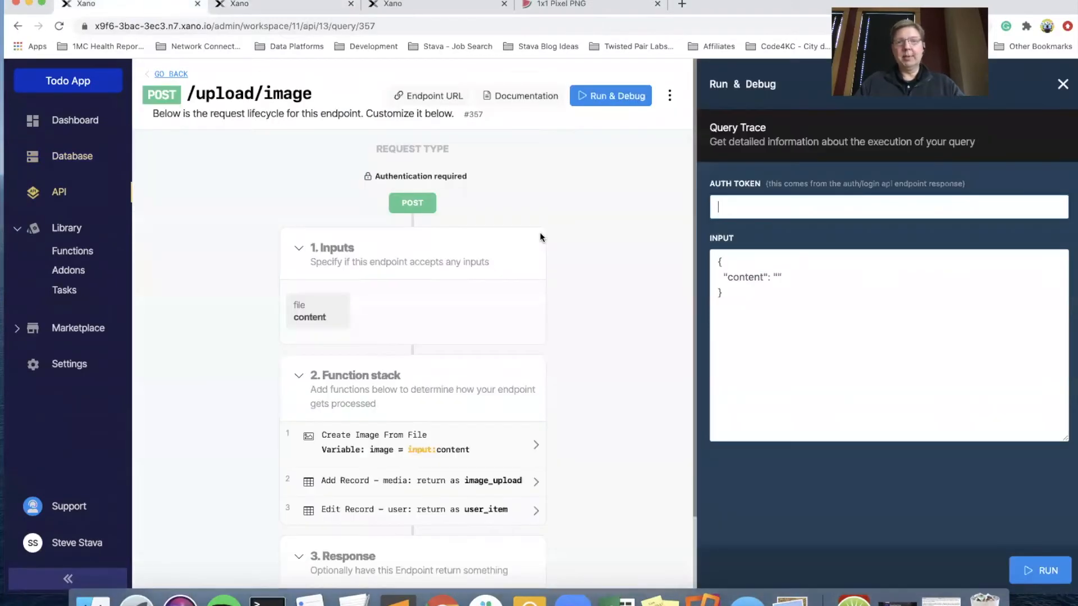
pyautogui.press('super+v')
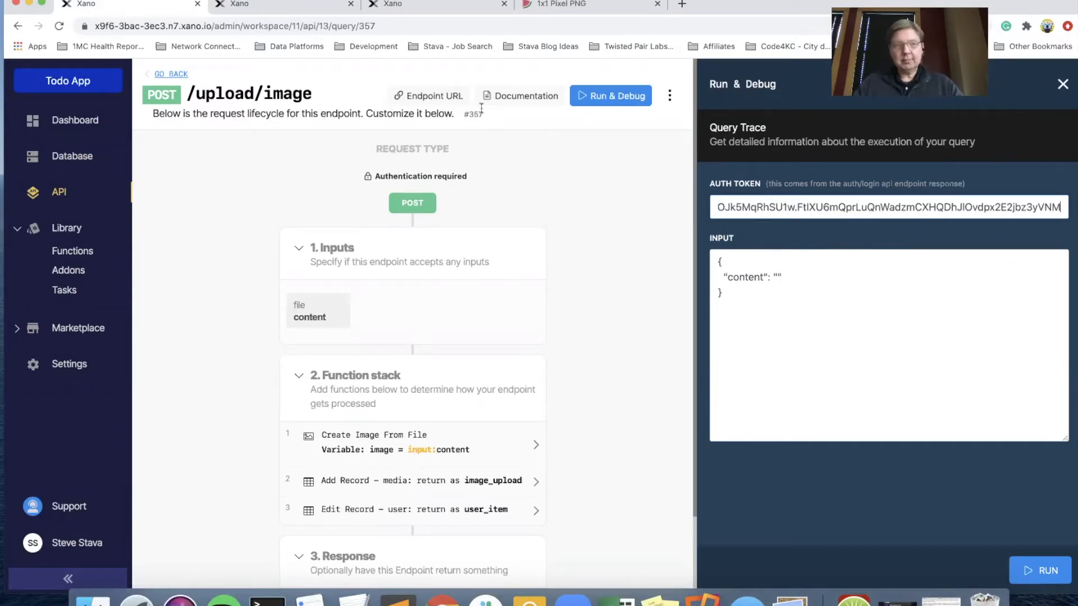
# Step: Run the /upload/image test with the one-pixel PNG Data URL as content, and close the result
pyautogui.click(564, 5)
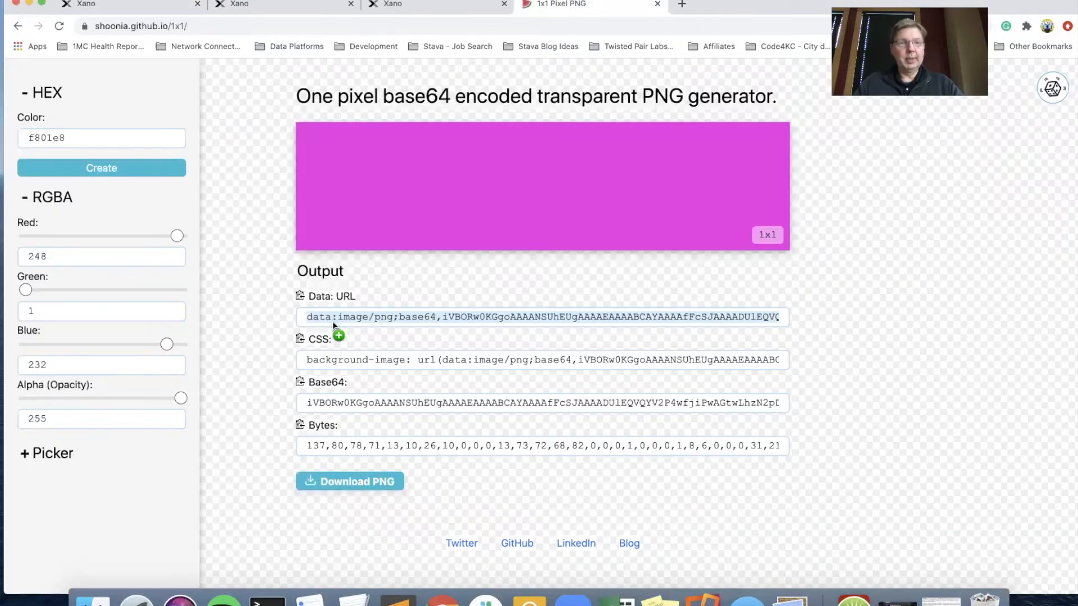
pyautogui.click(152, 4)
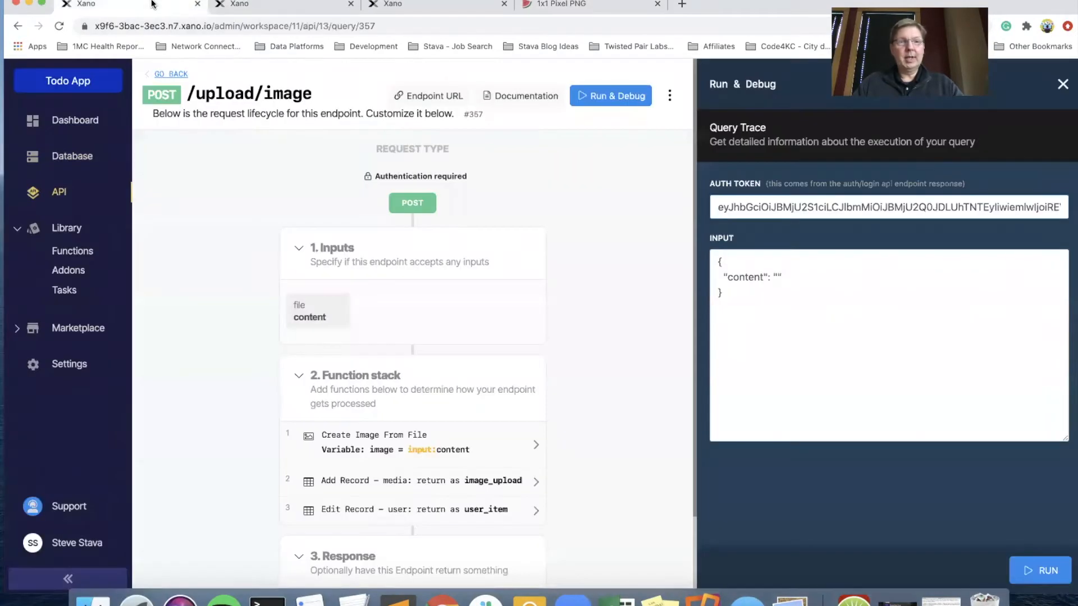
pyautogui.click(776, 275)
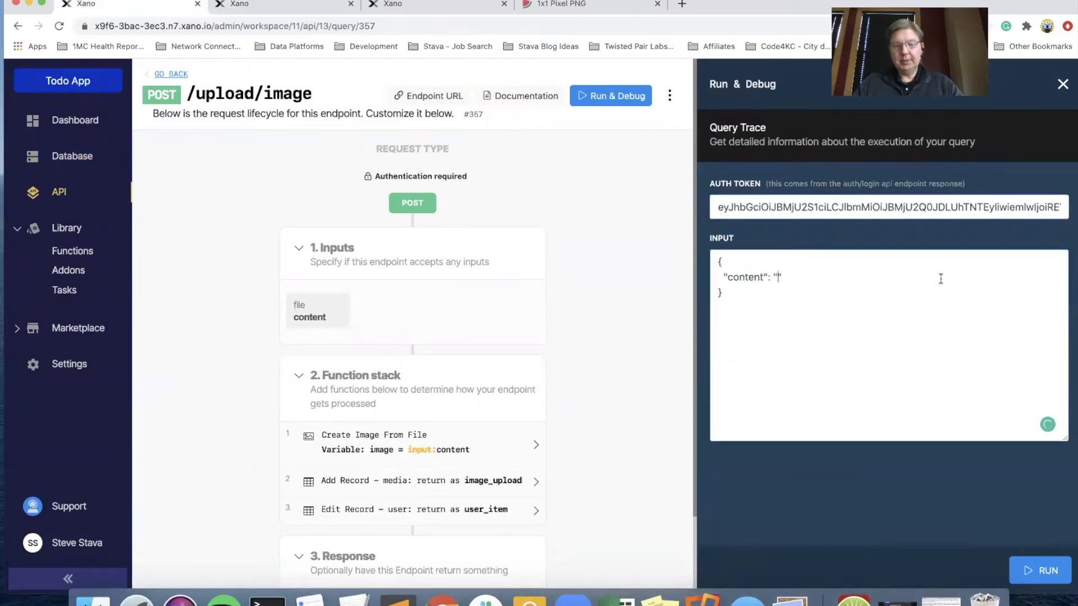
pyautogui.press('super+v')
pyautogui.click(1052, 573)
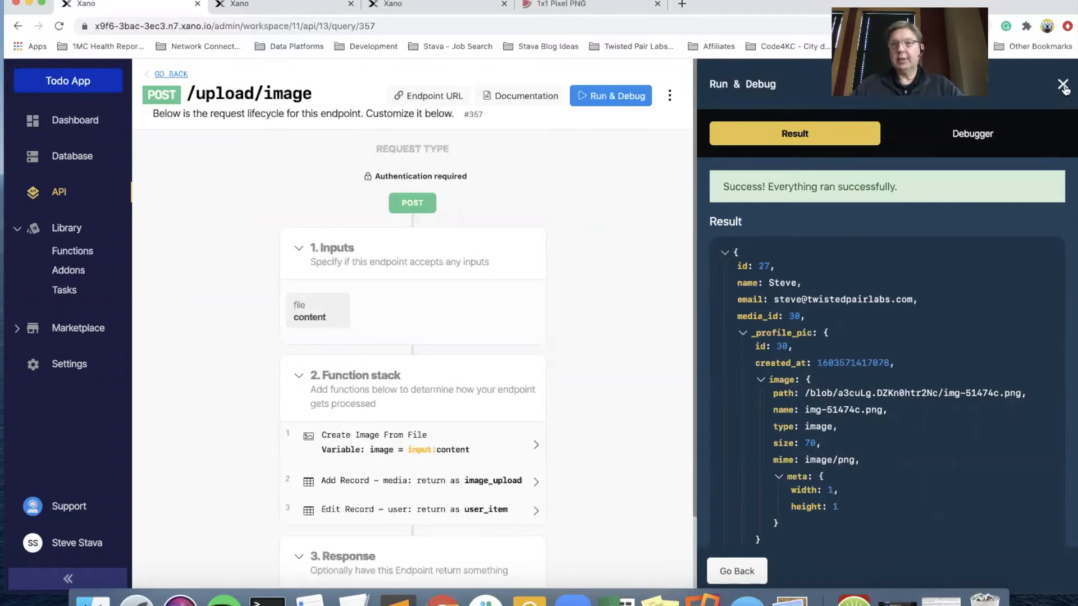
pyautogui.click(1063, 86)
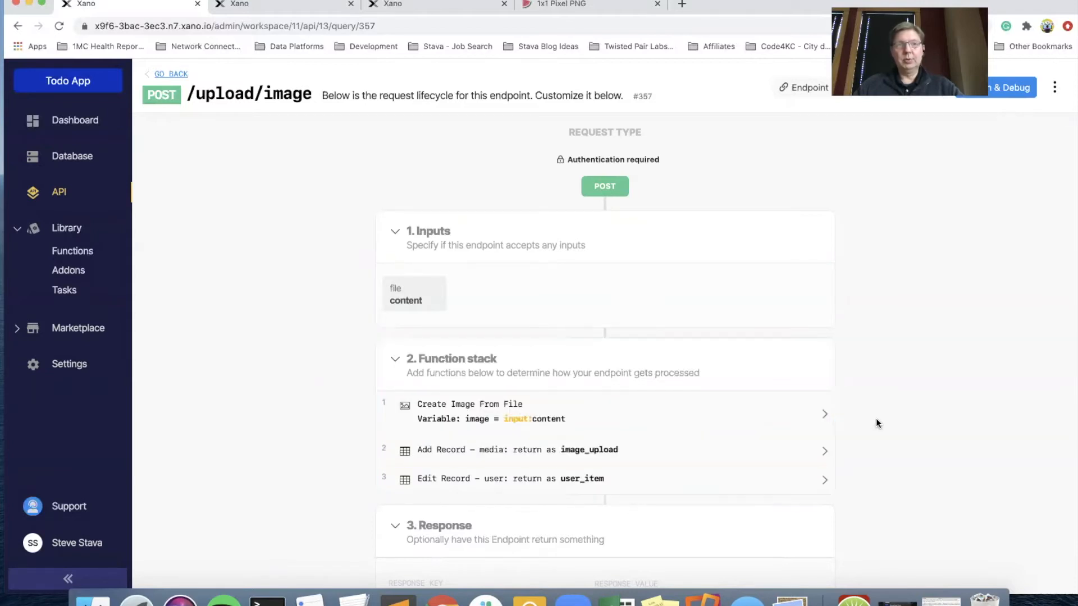
# Step: Switch to the AppGyver Todo List app and delete the "It worked" and "It failed" alerts from the Image 1 logic
pyautogui.hotkey('ctrl', 'Right')
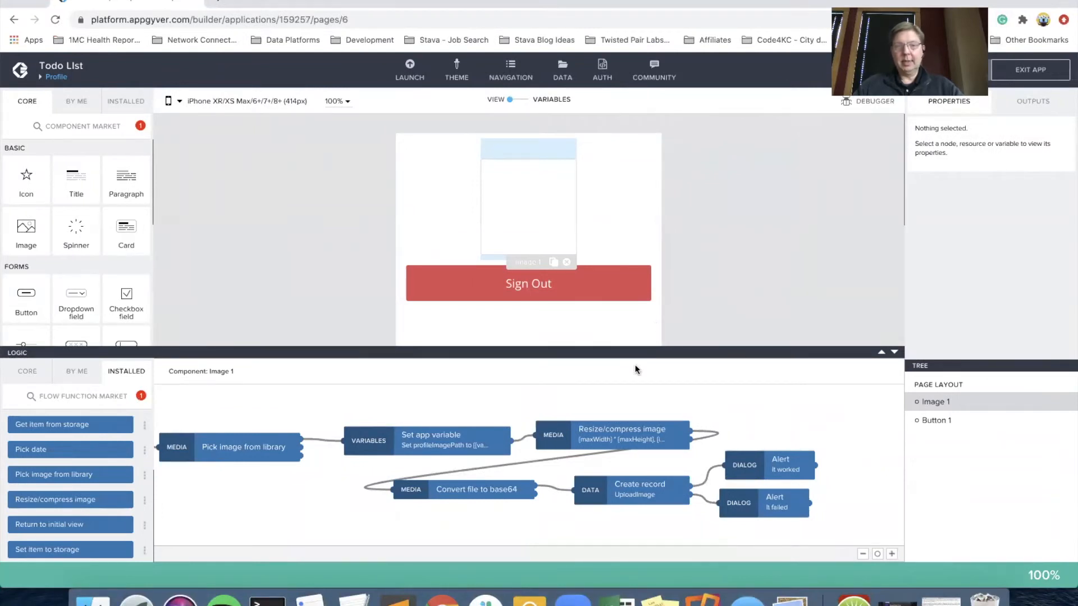
pyautogui.click(792, 464)
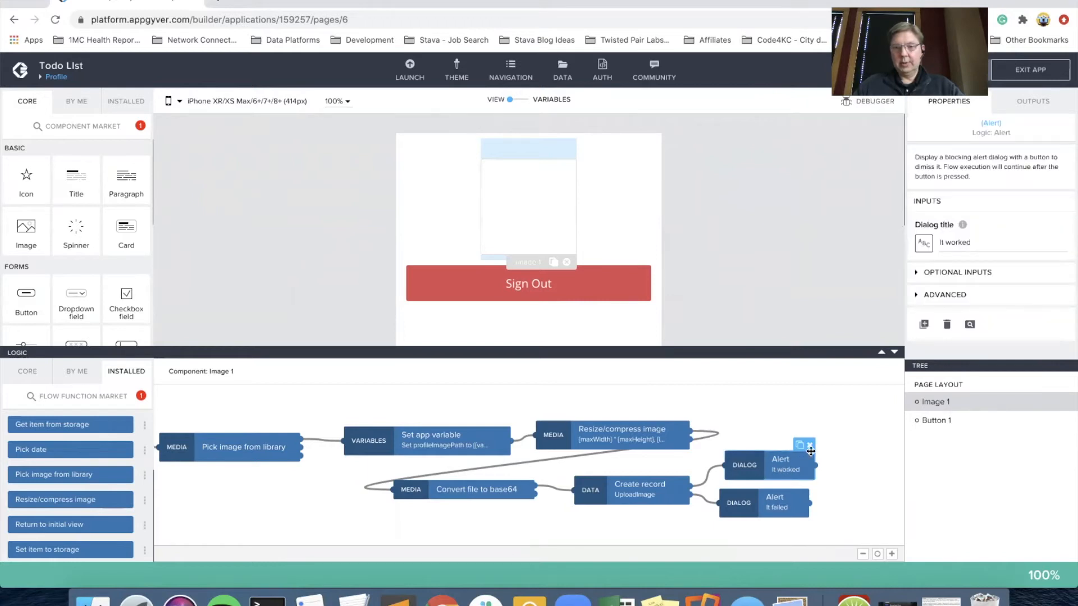
pyautogui.click(809, 445)
pyautogui.click(770, 498)
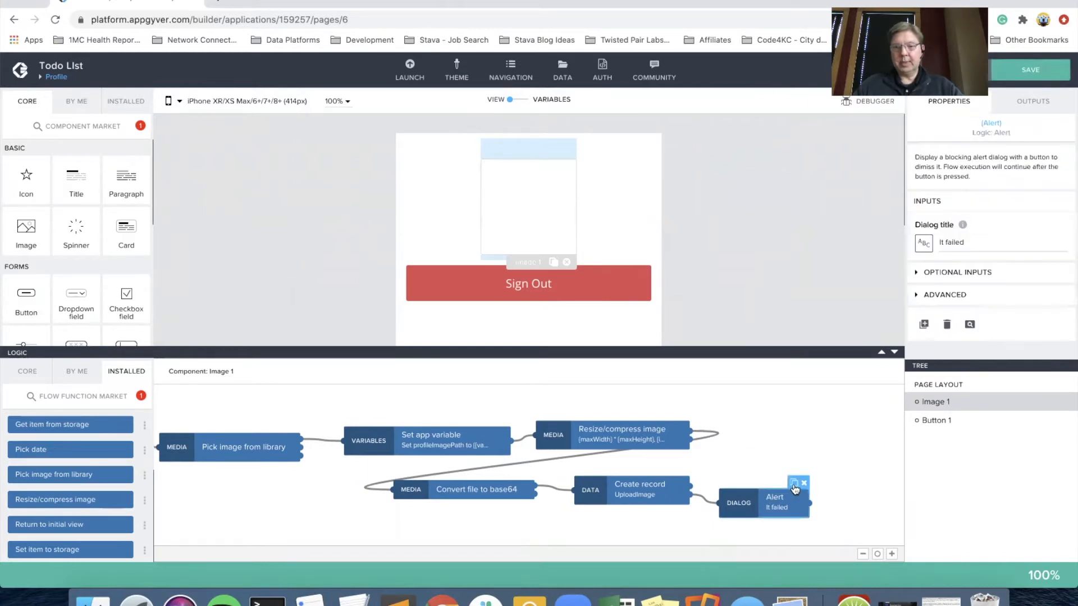
pyautogui.click(805, 478)
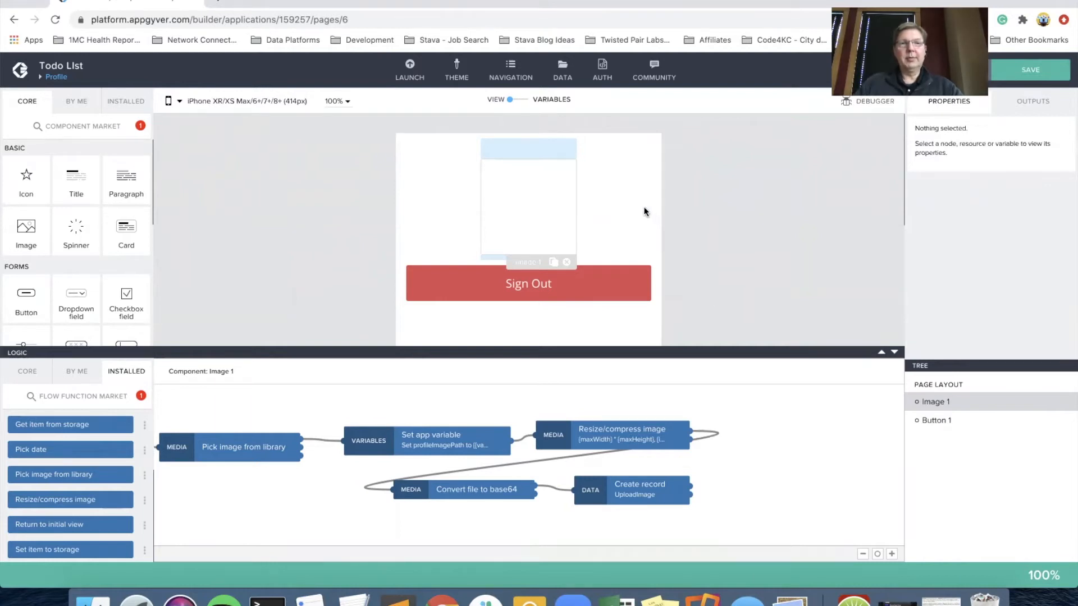
# Step: Open the test for the UploadImage data resource's Create Record (POST) method
pyautogui.click(563, 79)
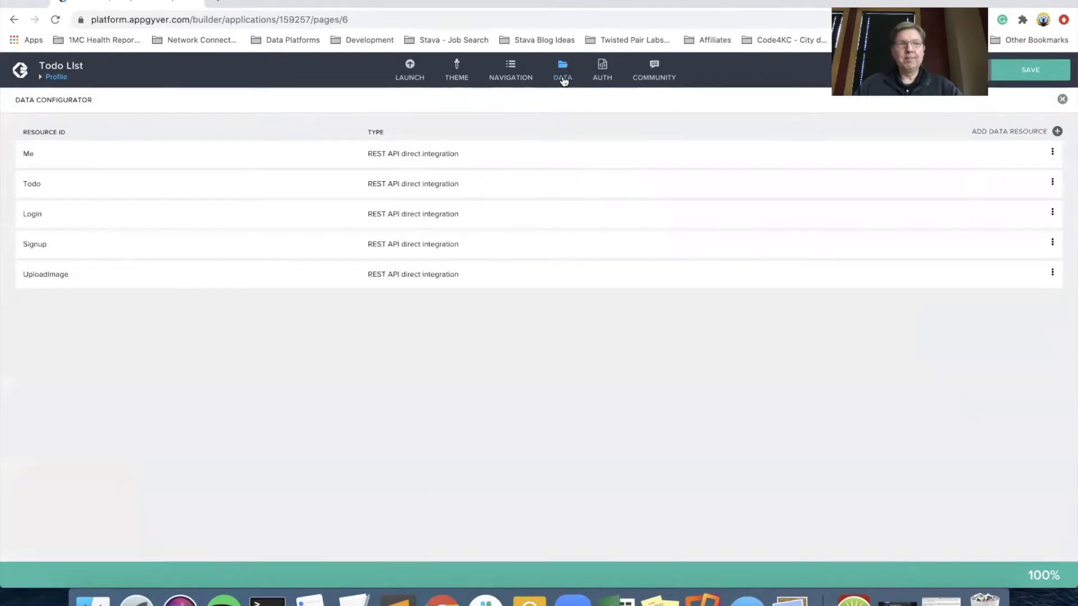
pyautogui.click(128, 275)
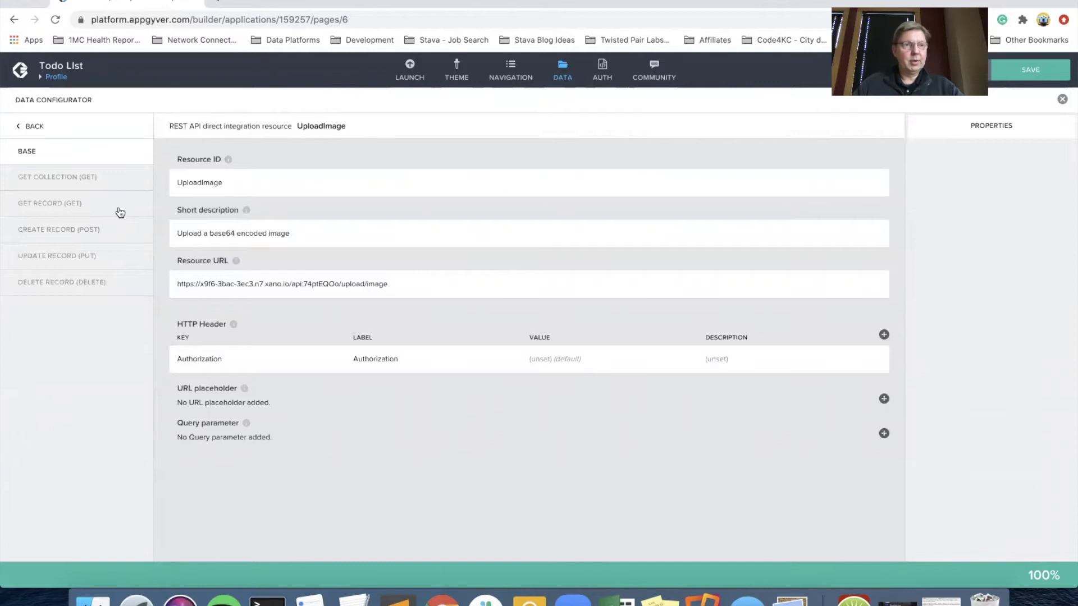
pyautogui.click(115, 229)
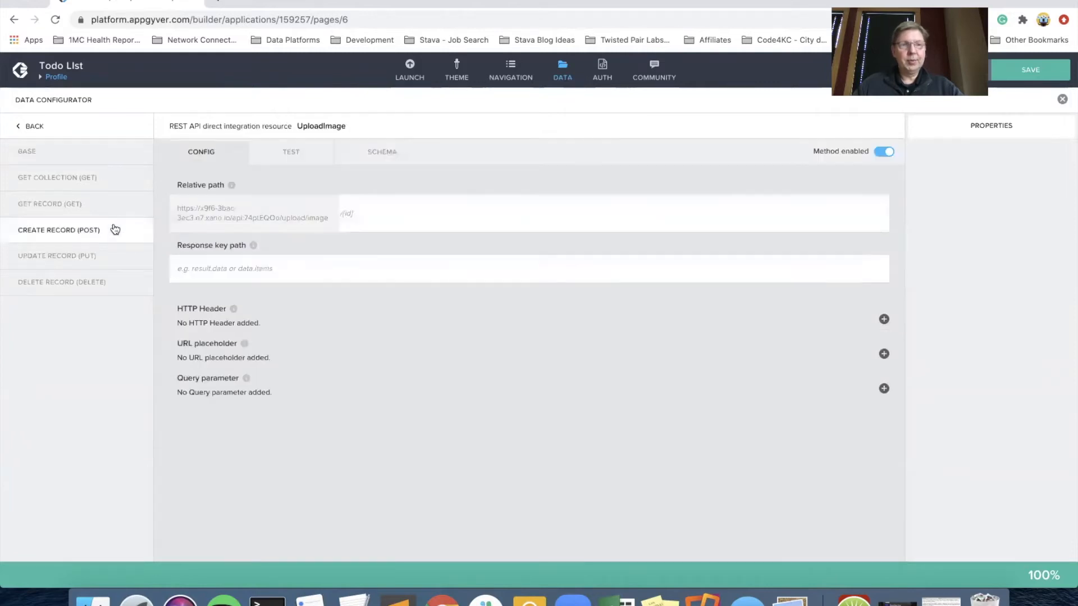
pyautogui.click(290, 152)
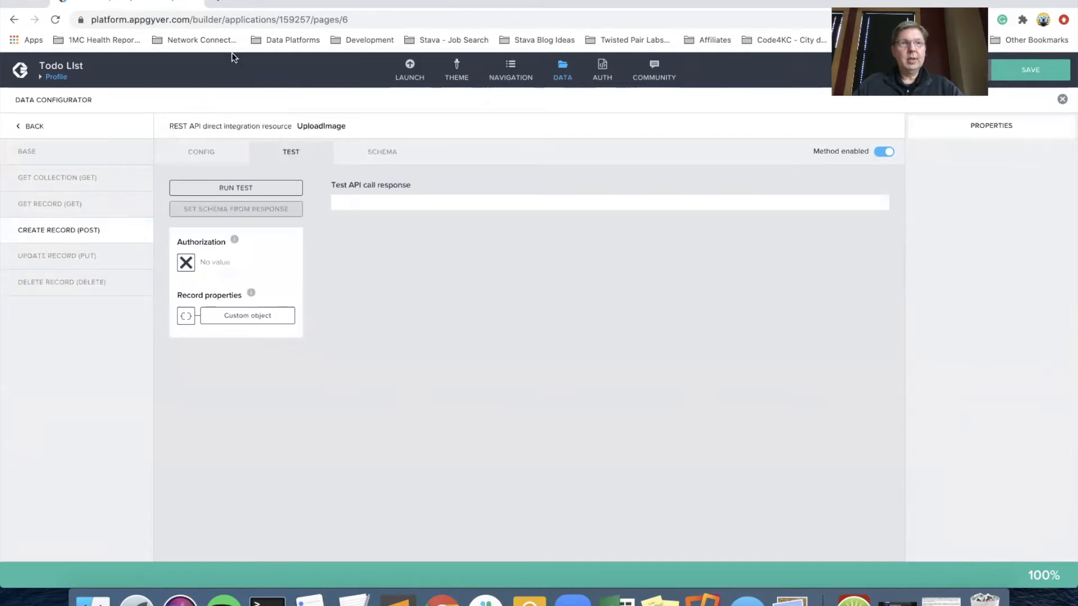
# Step: Set the Create Record test's Authorization to static text containing the auth token copied from Xano's /auth/login result
pyautogui.hotkey('ctrl', 'Left')
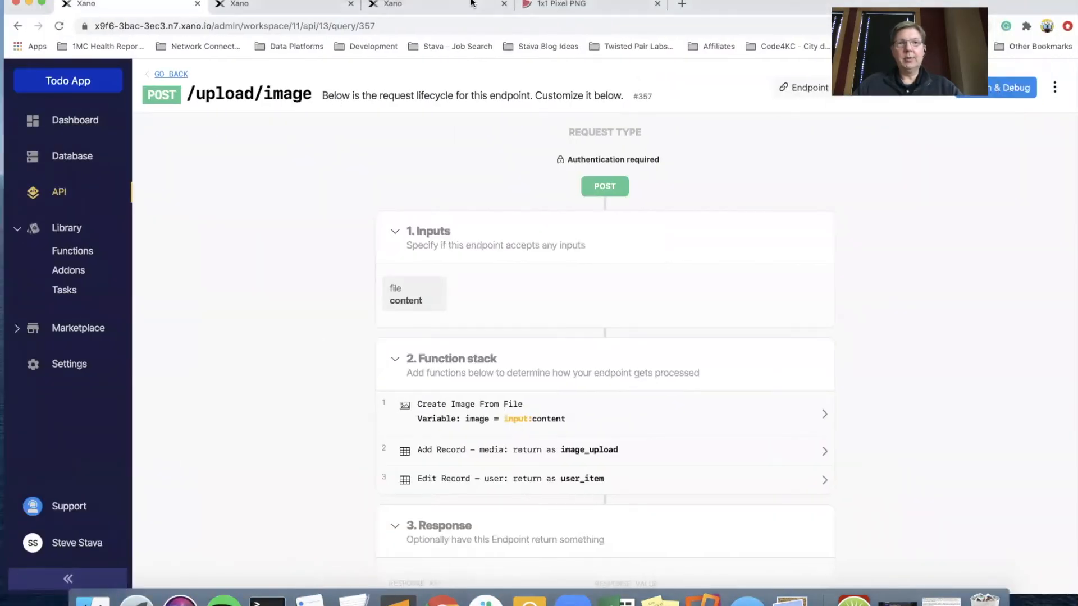
pyautogui.click(472, 3)
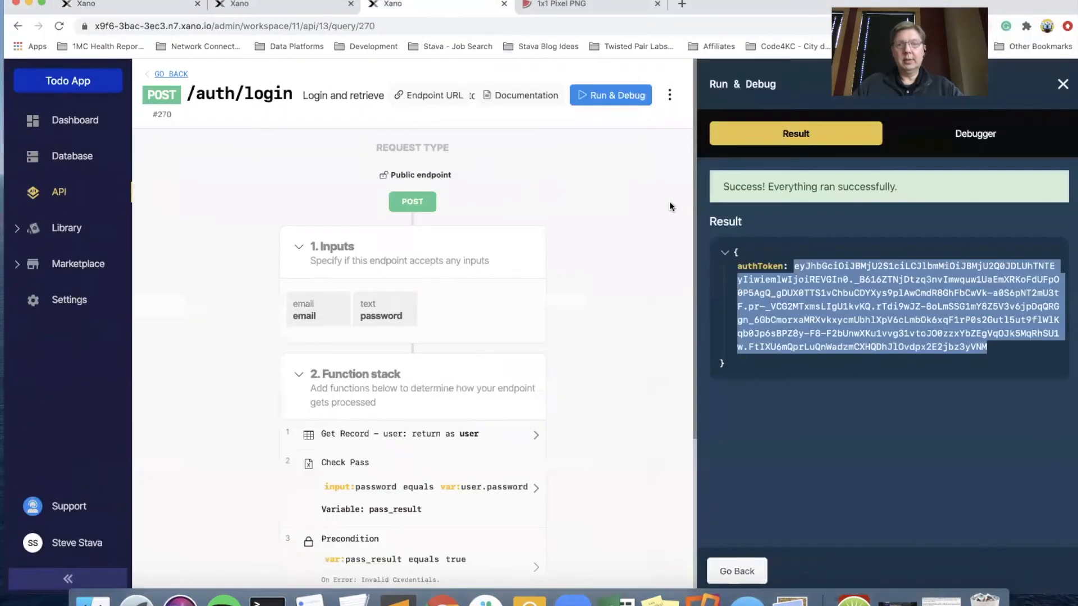
pyautogui.rightClick(842, 291)
pyautogui.click(716, 319)
pyautogui.hotkey('ctrl', 'Left')
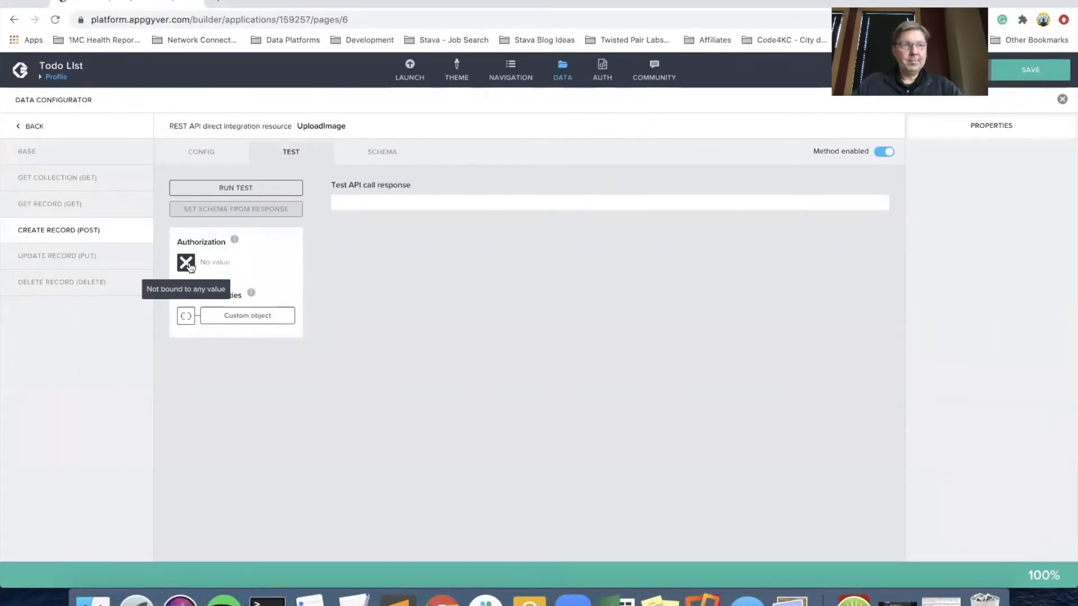
pyautogui.click(187, 262)
pyautogui.click(498, 260)
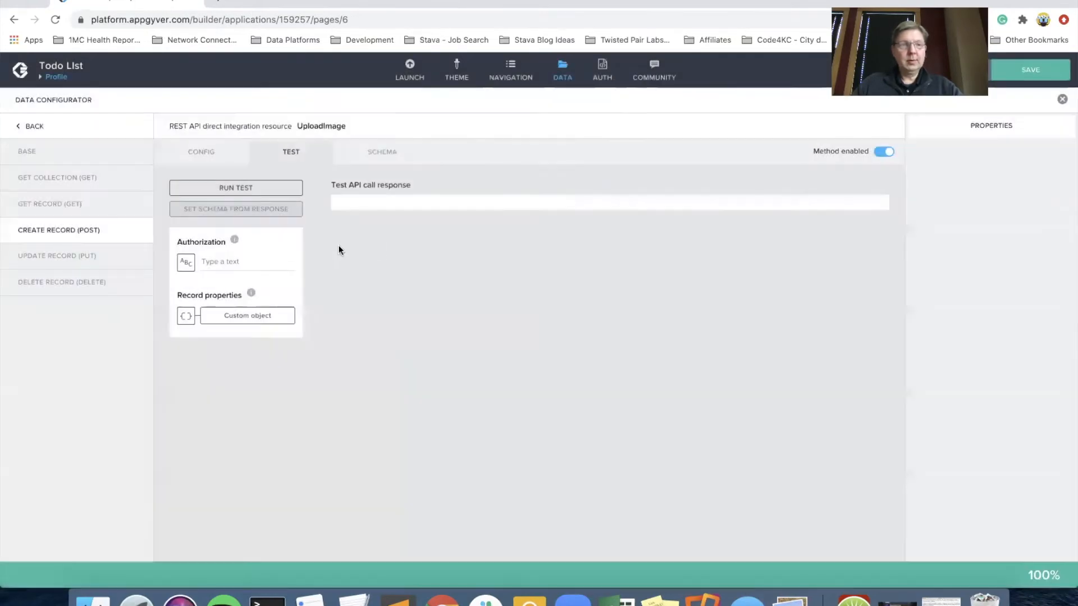
pyautogui.press('super+v')
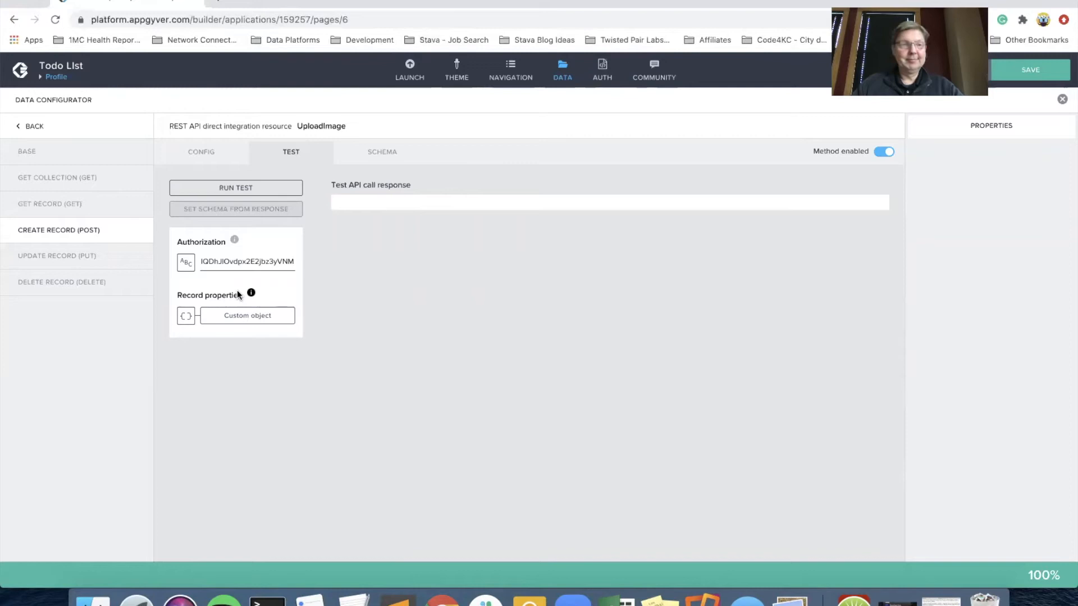
# Step: Set the test record's Content property to the Data URL copied from the one-pixel PNG generator page, and save the binding
pyautogui.click(254, 317)
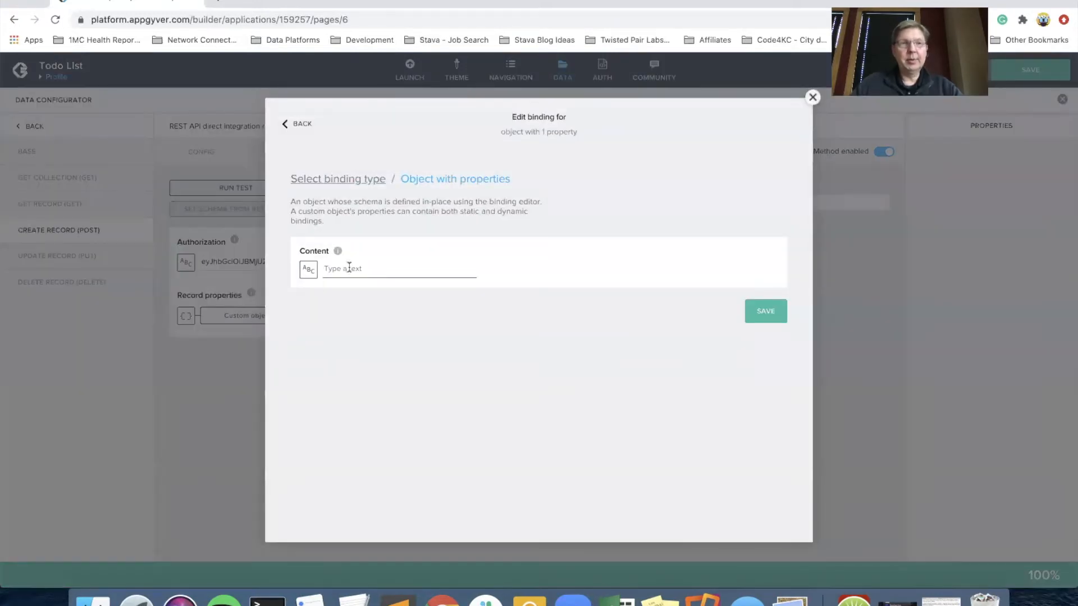
pyautogui.hotkey('ctrl', 'Left')
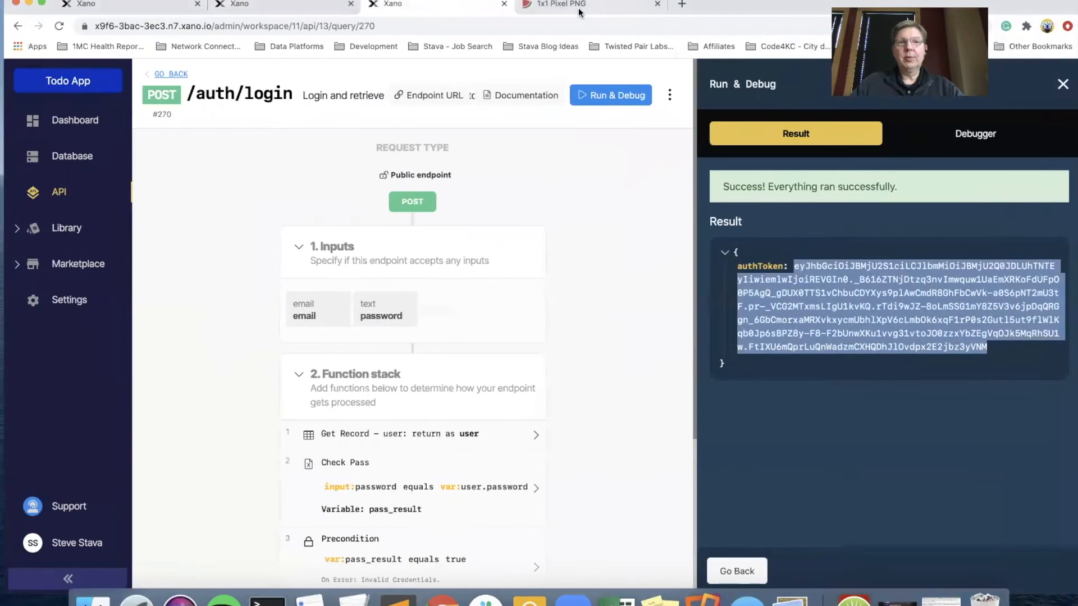
pyautogui.click(578, 8)
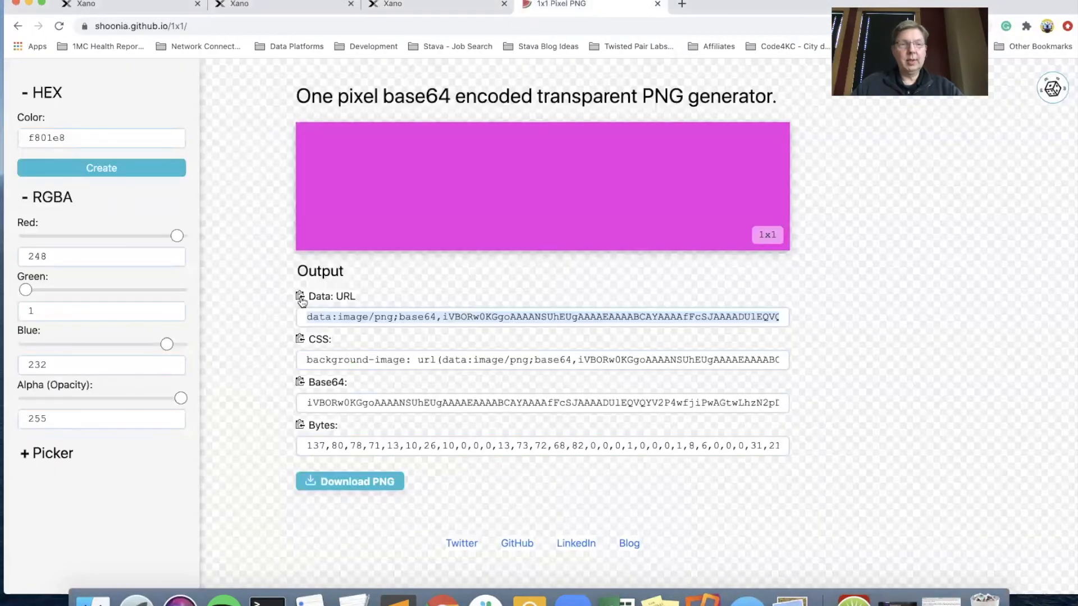
pyautogui.hotkey('ctrl', 'Right')
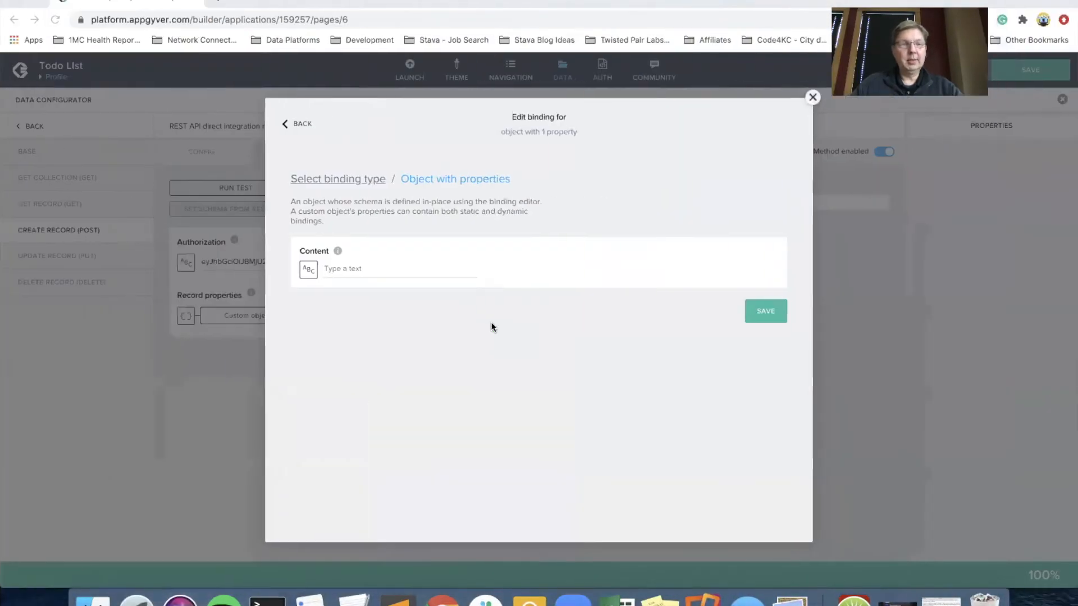
pyautogui.click(371, 269)
pyautogui.press('super+v')
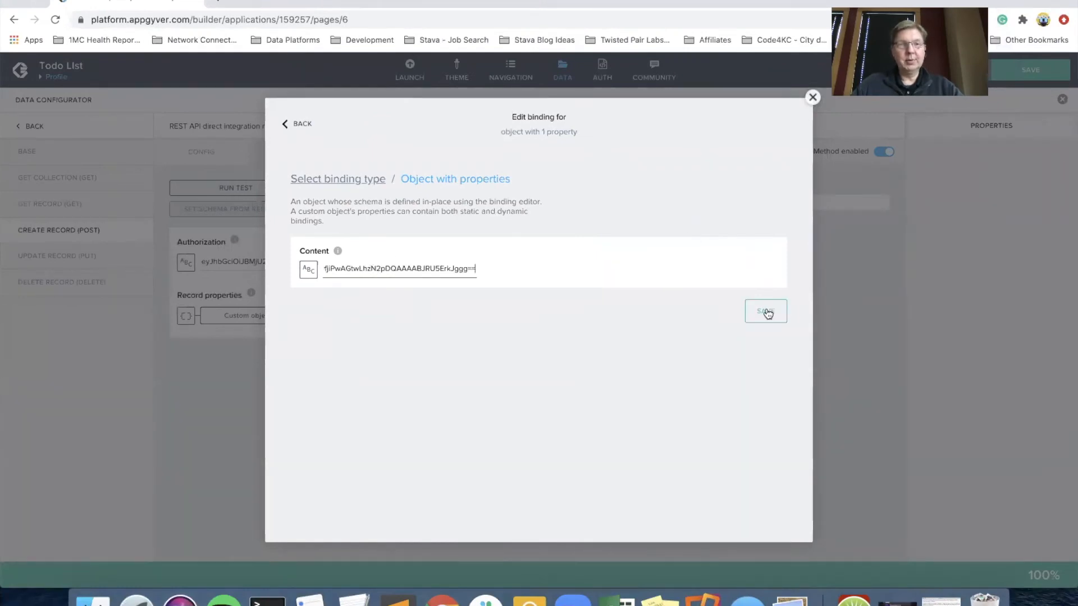
pyautogui.click(767, 312)
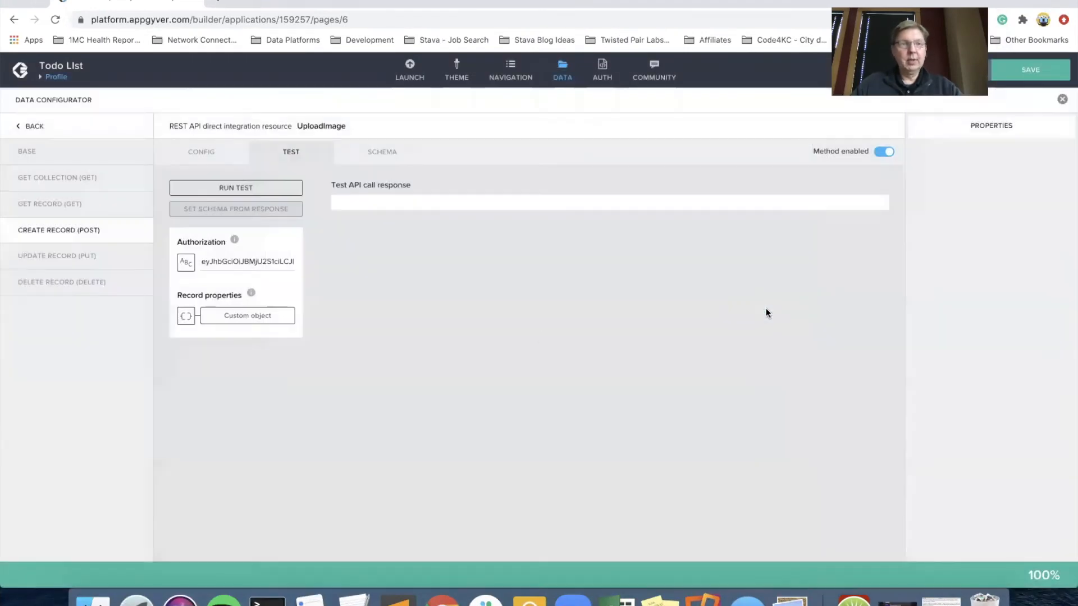
# Step: Run the Create Record test, put "Bearer " in front of the Authorization token, and rerun the test
pyautogui.click(248, 190)
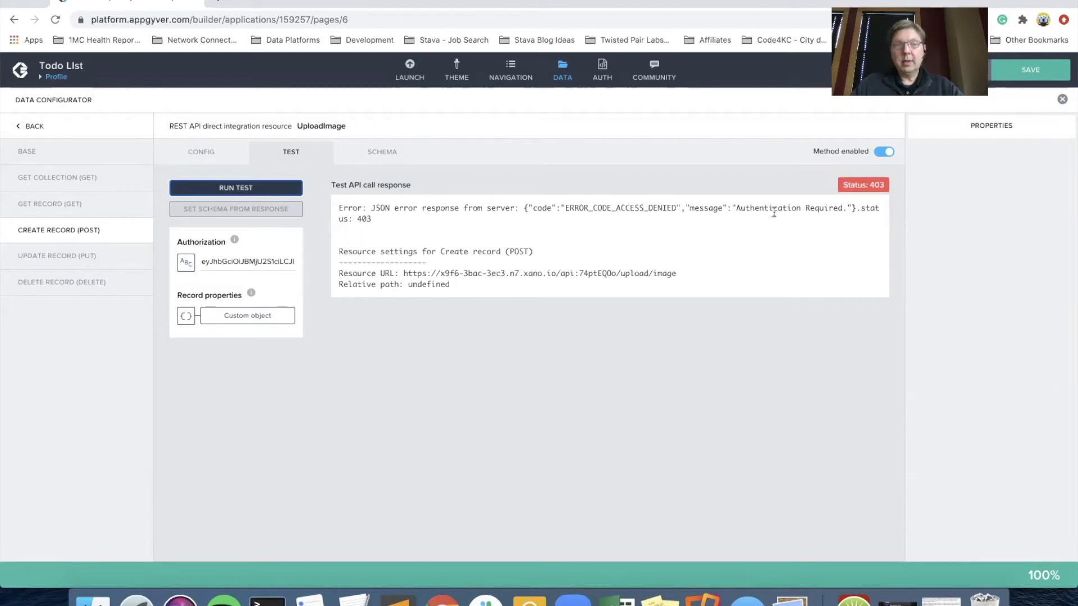
pyautogui.click(247, 260)
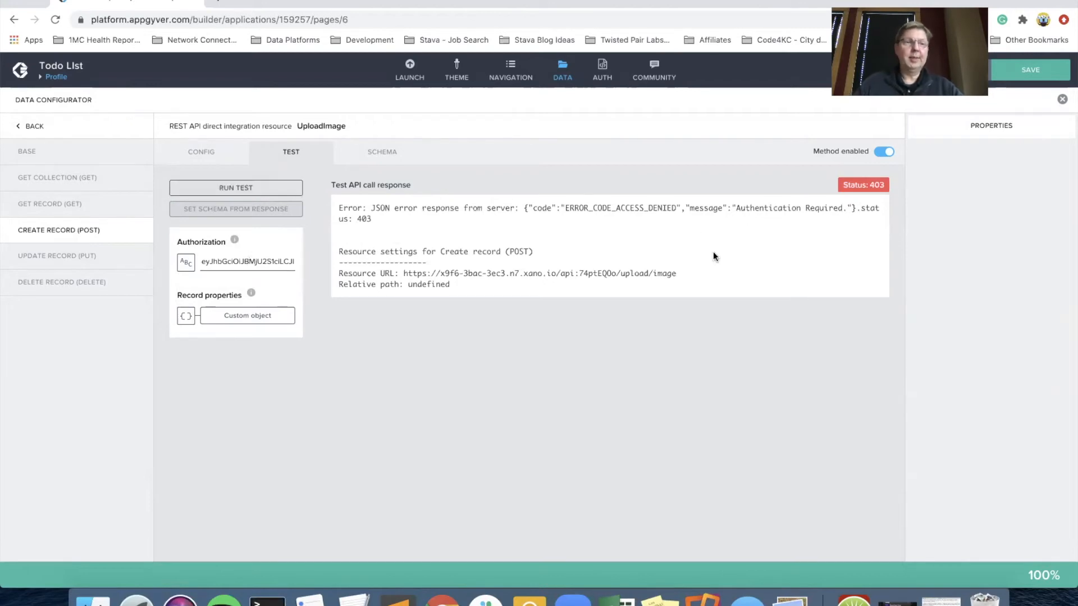
pyautogui.write('Bearer')
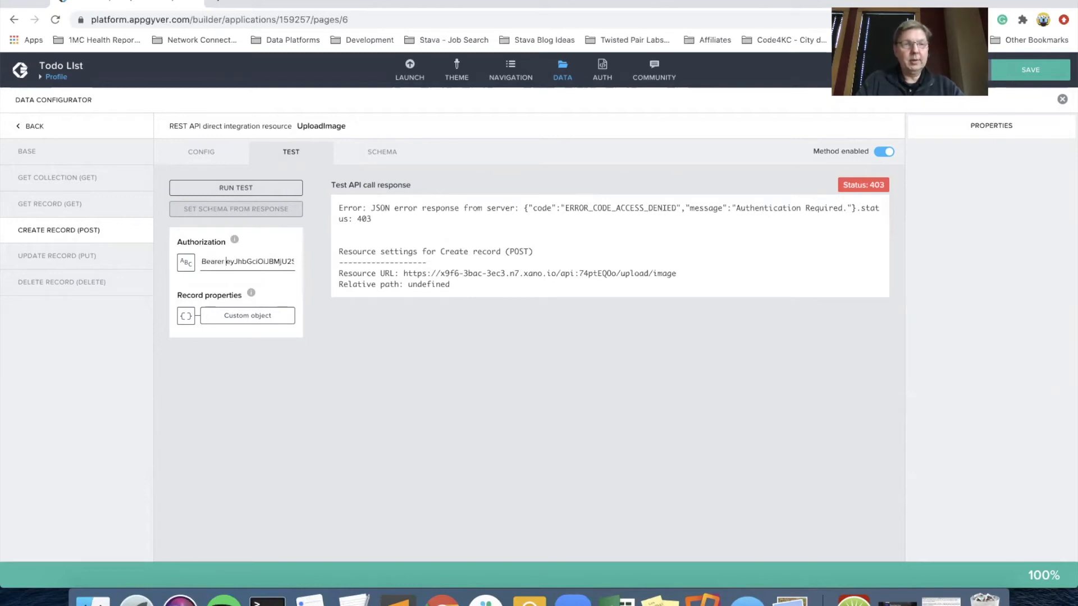
pyautogui.click(263, 189)
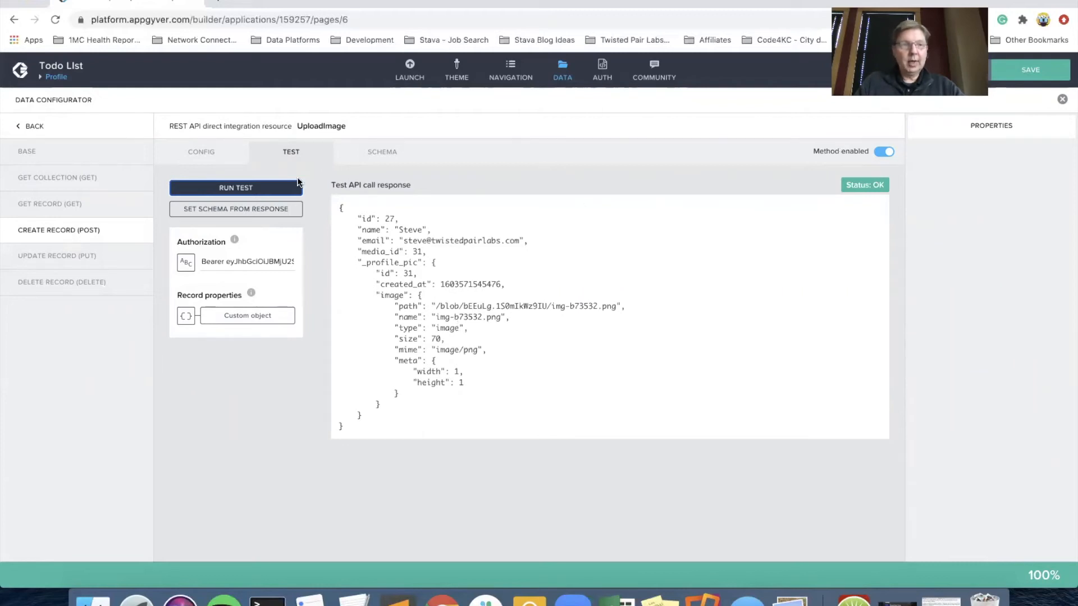
# Step: Set the Create Record schema from the test response, save the app, and close the data configurator
pyautogui.click(264, 209)
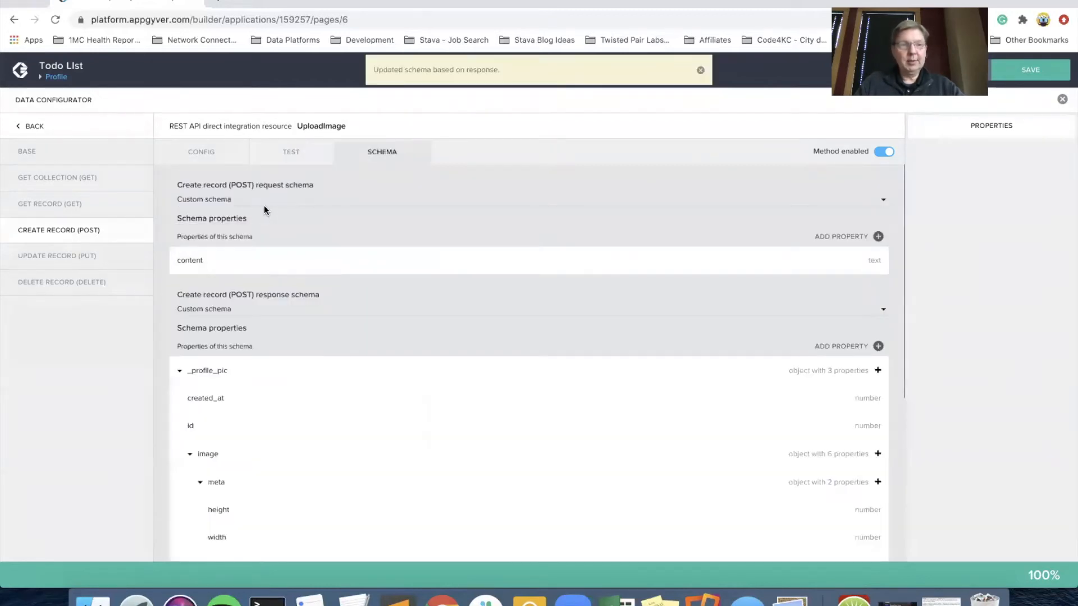
pyautogui.click(1032, 71)
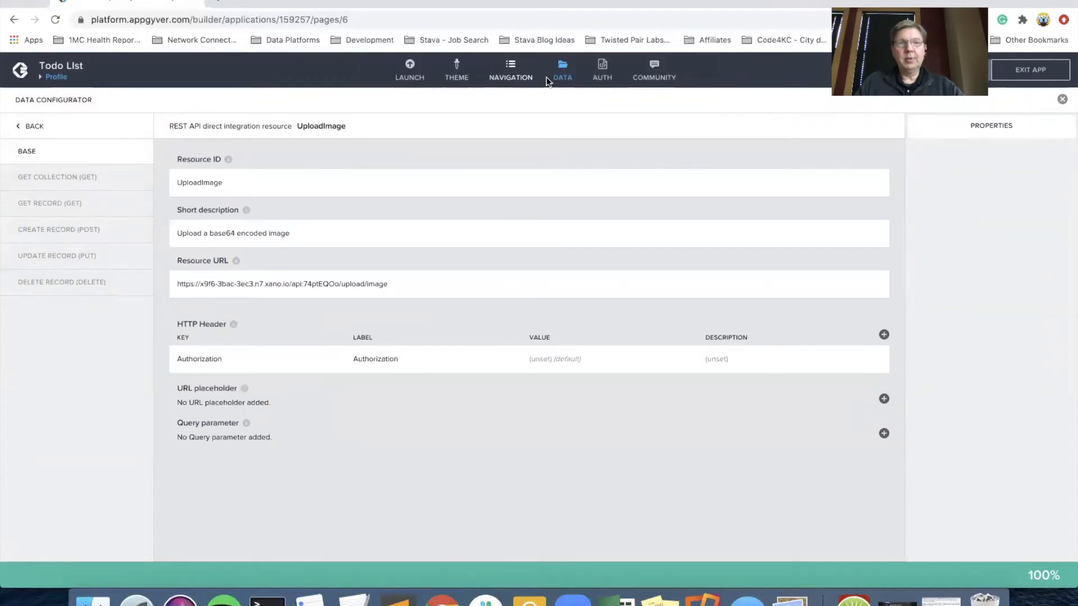
pyautogui.click(563, 78)
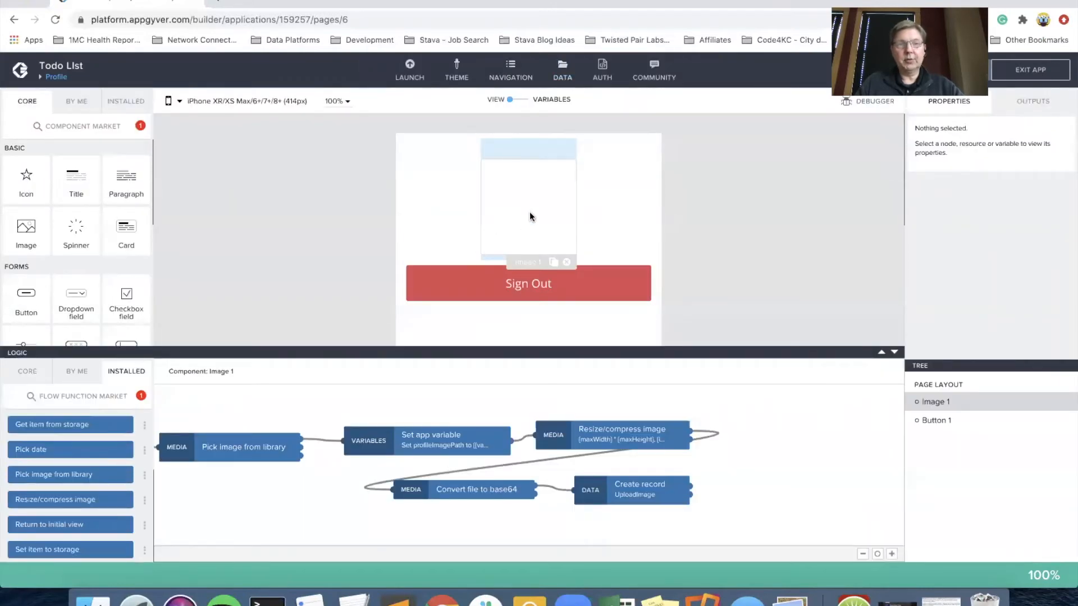
# Step: Add a Set app variable node to the Image 1 logic and connect the first output of Create record to it
pyautogui.click(530, 214)
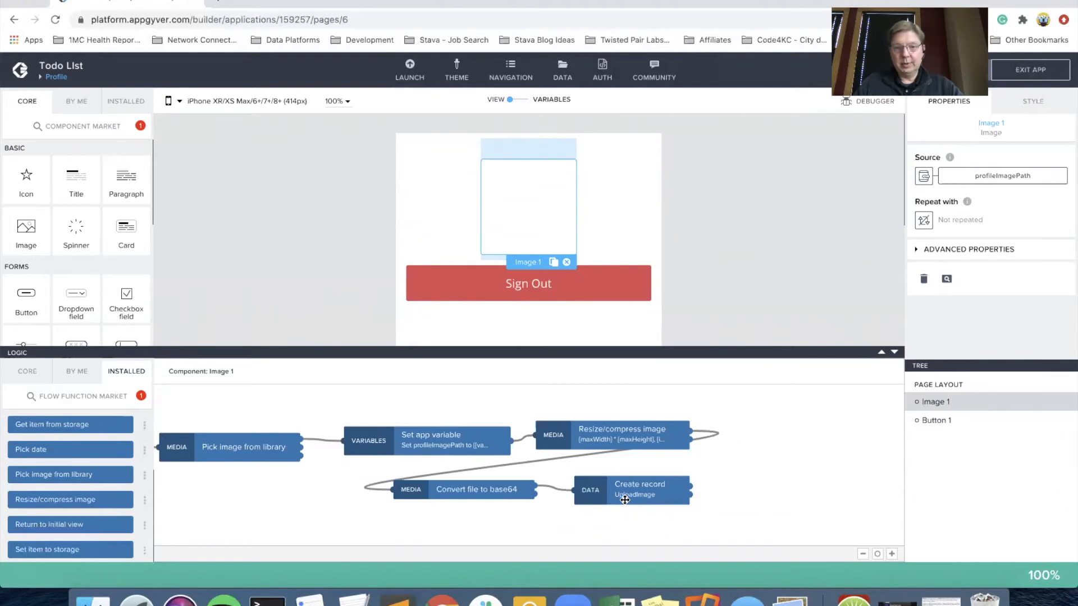
pyautogui.click(442, 441)
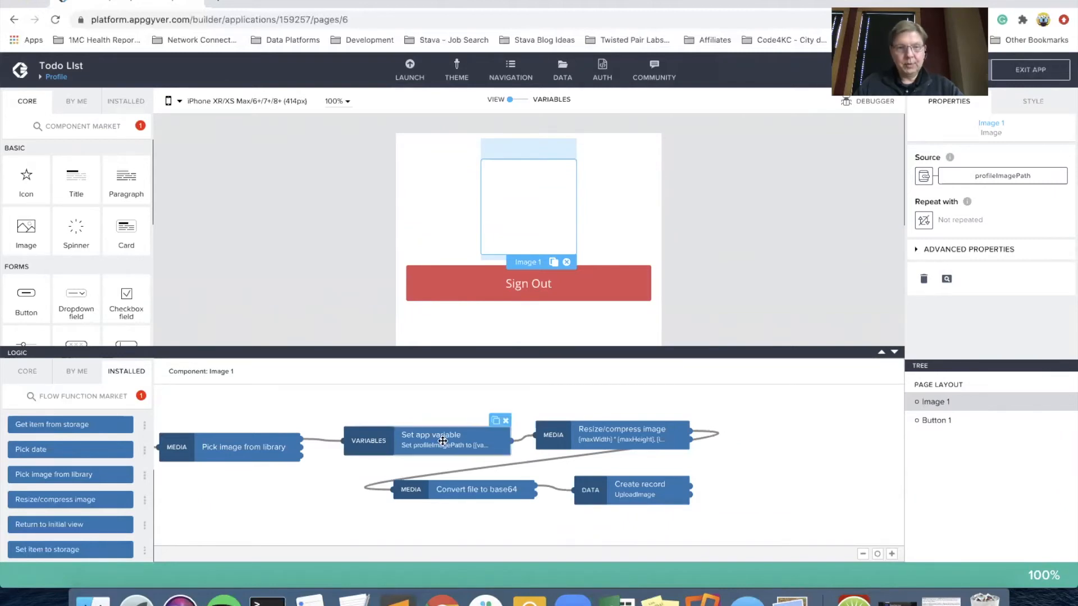
pyautogui.click(20, 371)
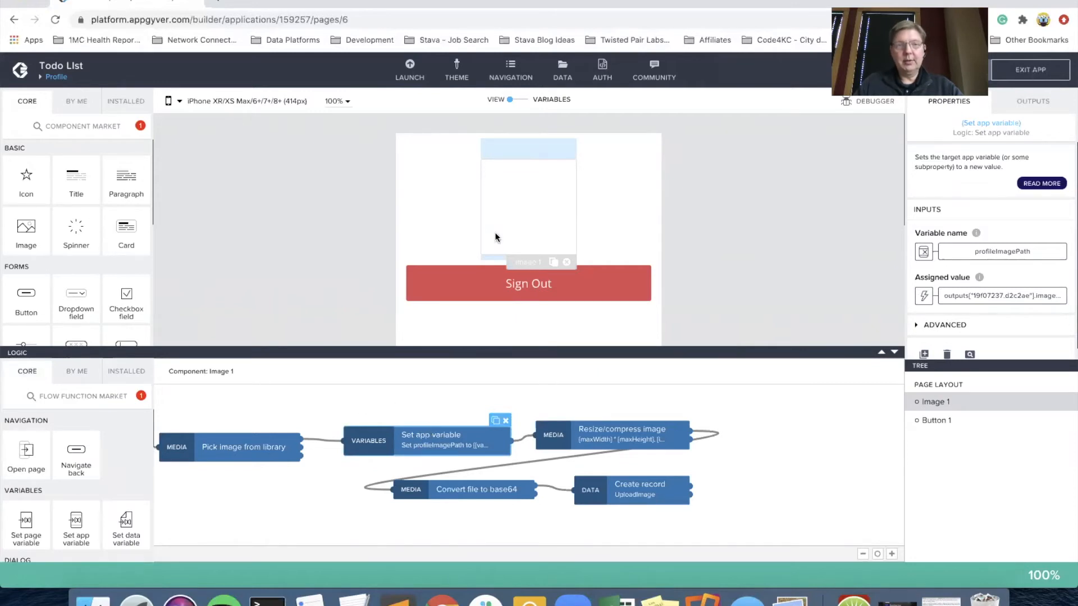
pyautogui.click(528, 208)
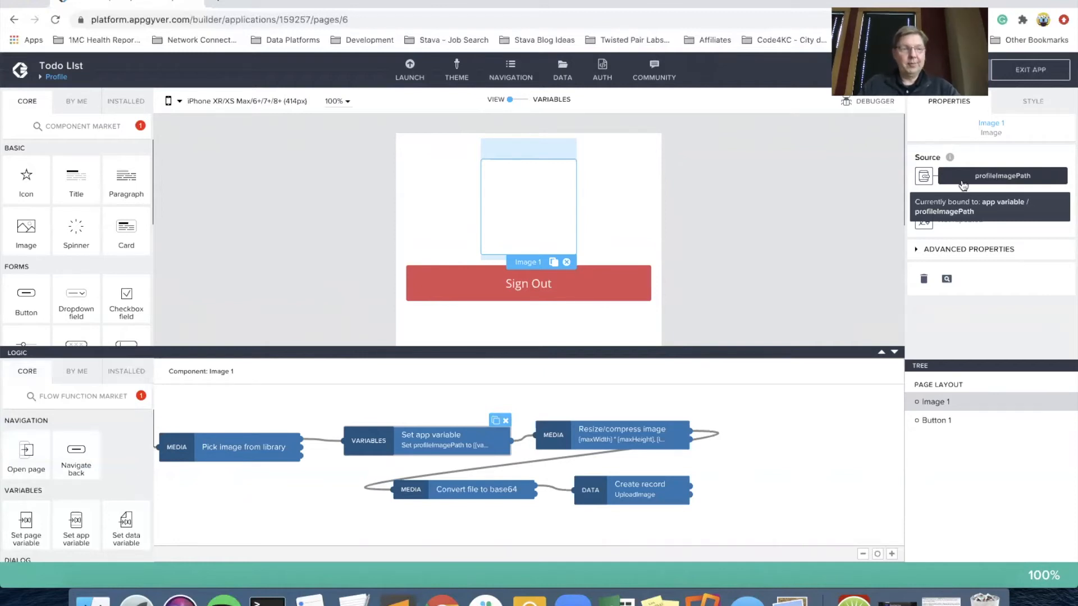
pyautogui.scroll(-2, 129, 477)
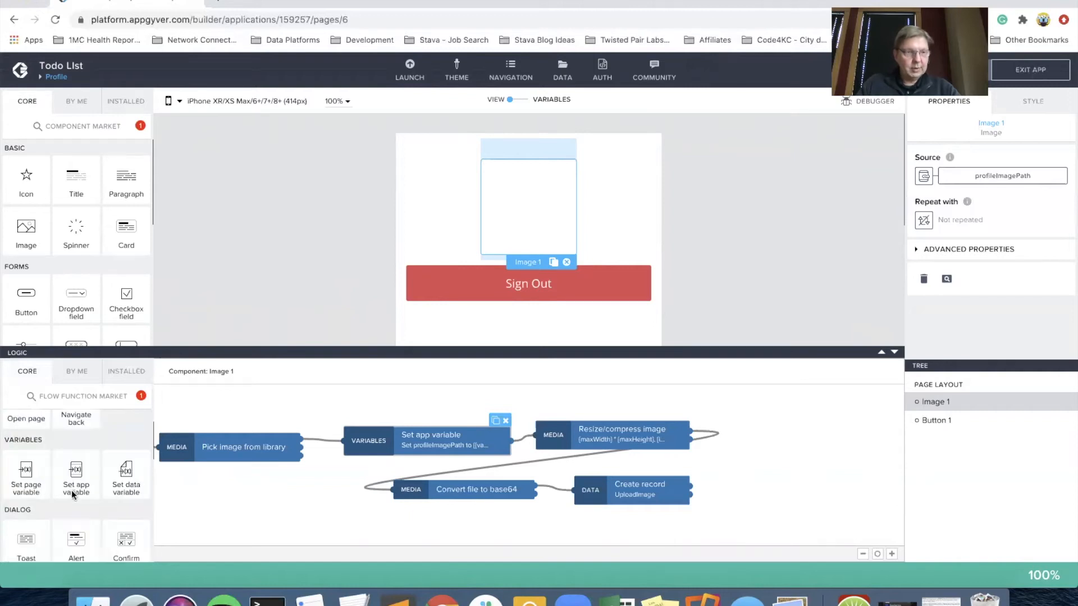
pyautogui.moveTo(76, 474); pyautogui.dragTo(808, 484)
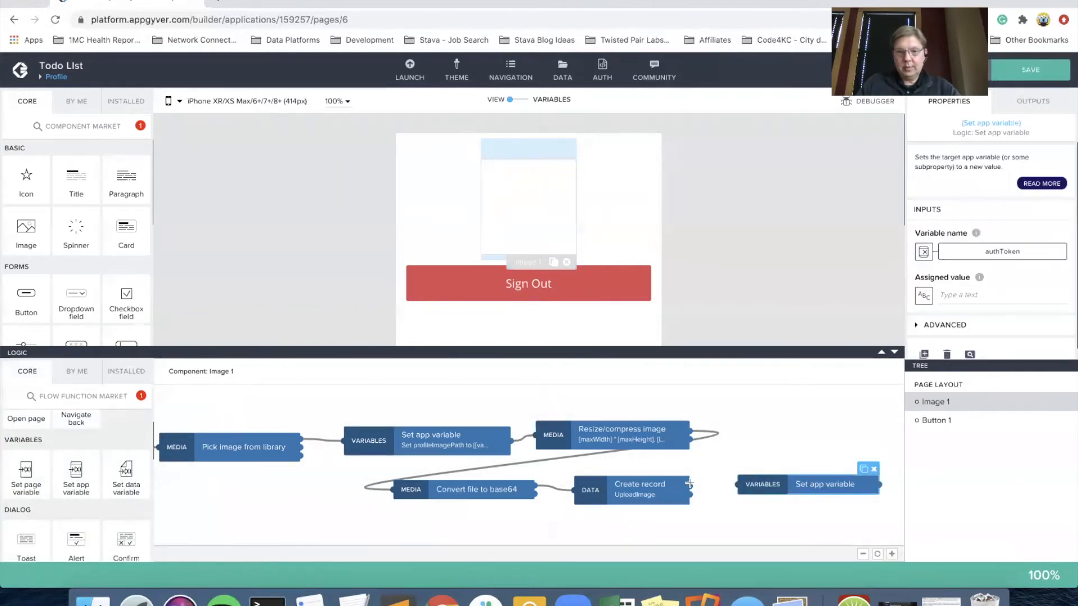
pyautogui.moveTo(691, 486); pyautogui.dragTo(773, 487)
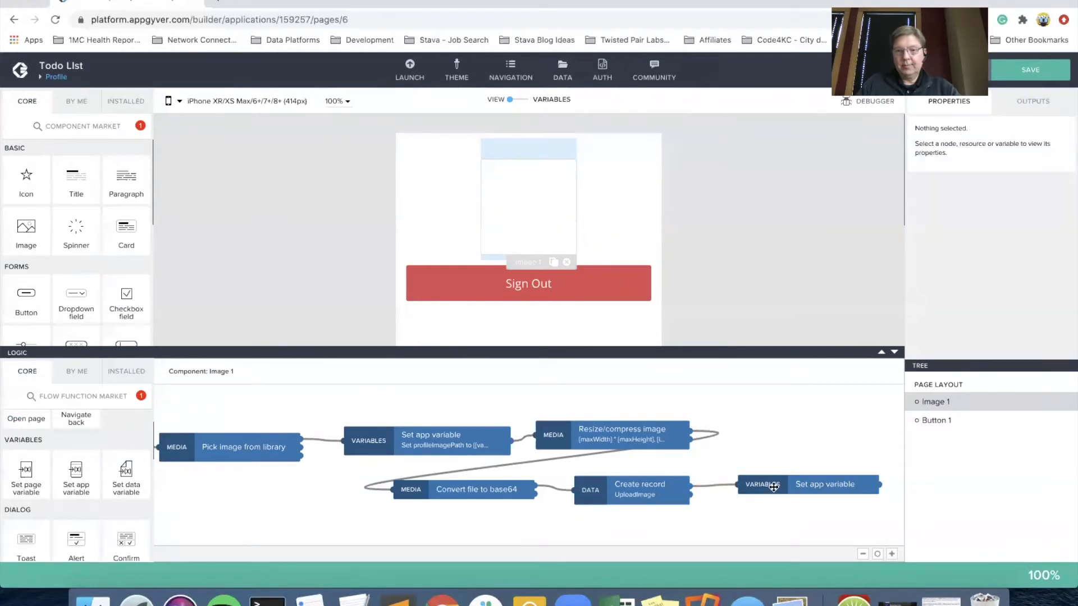
# Step: Bind the new Set app variable node's variable name to profileImagePath
pyautogui.click(774, 487)
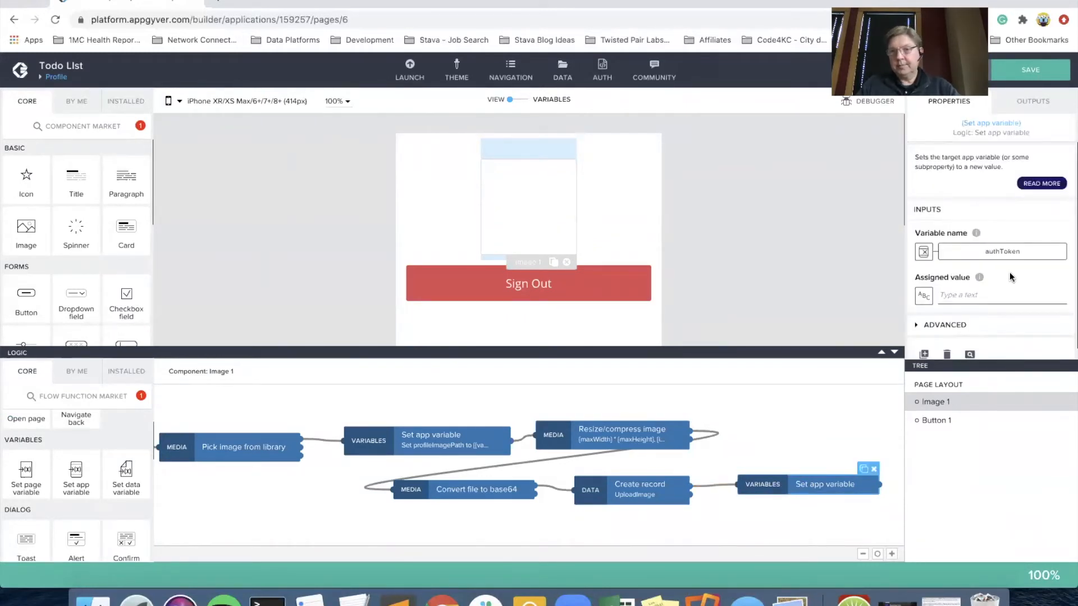
pyautogui.click(1010, 252)
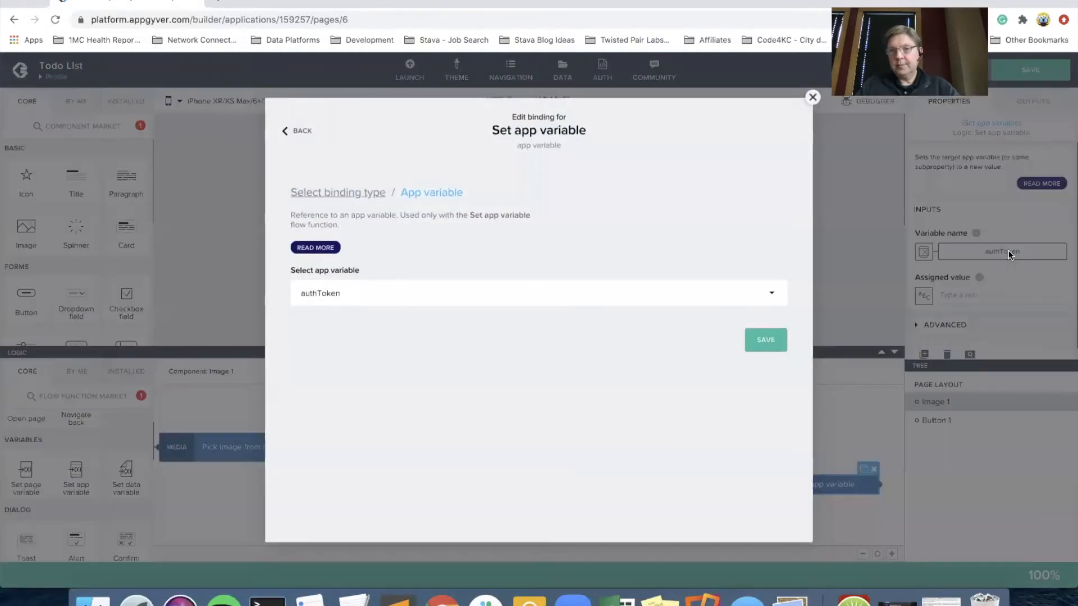
pyautogui.click(406, 301)
pyautogui.click(406, 318)
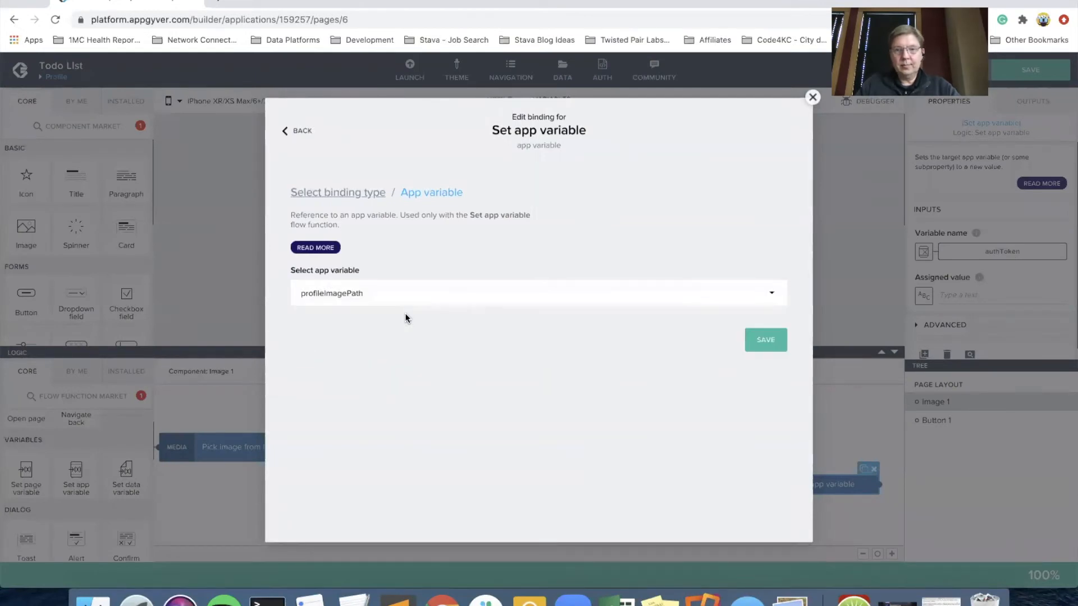
pyautogui.click(748, 344)
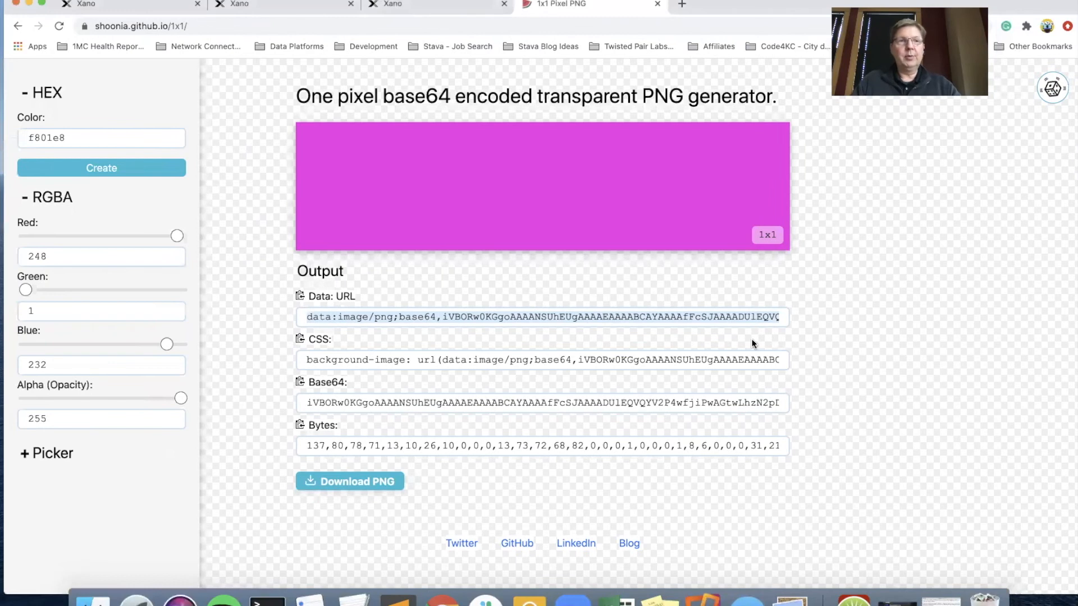
# Step: Switch to Xano's /upload/image endpoint, open its Run & Debug test, and enter the one-pixel PNG Data URL as content
pyautogui.click(141, 5)
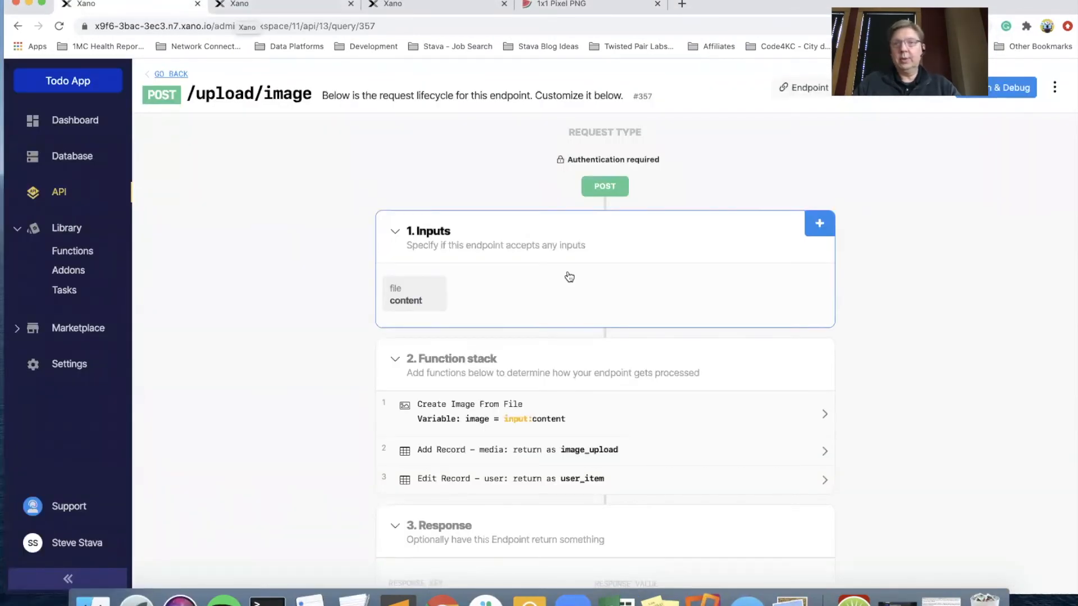
pyautogui.click(1014, 93)
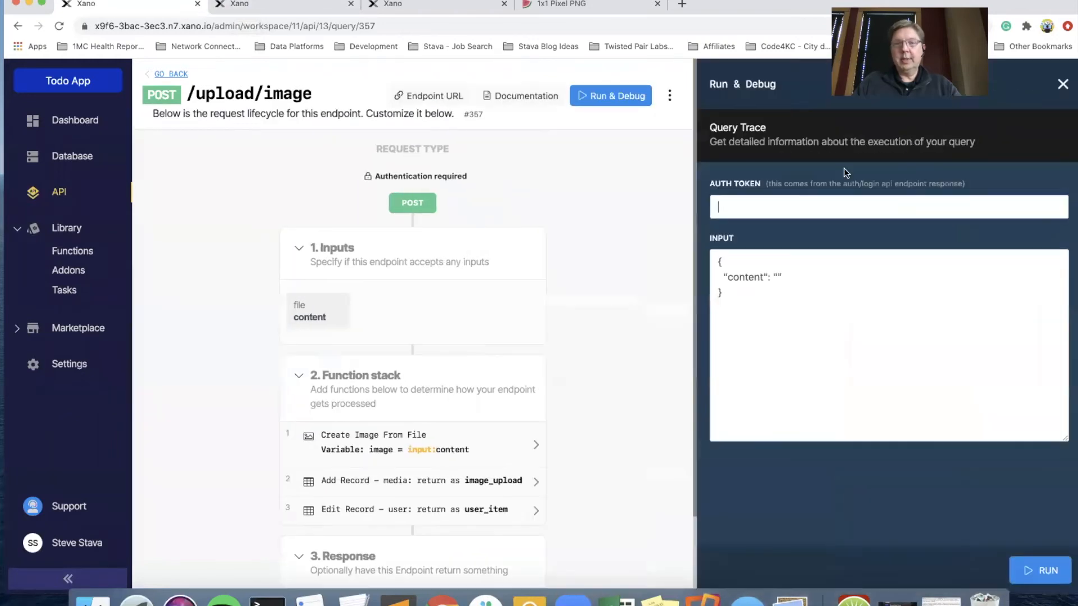
pyautogui.click(778, 278)
pyautogui.write('data:image/png;base64,iVBORw0KGgoAAAANSUhEUgAAAAEAAAABCAYAAAAfFcSJAAAADUlEQVQYV2P4wfjiPwAGtwLhzN2pDQAAAABJRU5ErkJggg==')
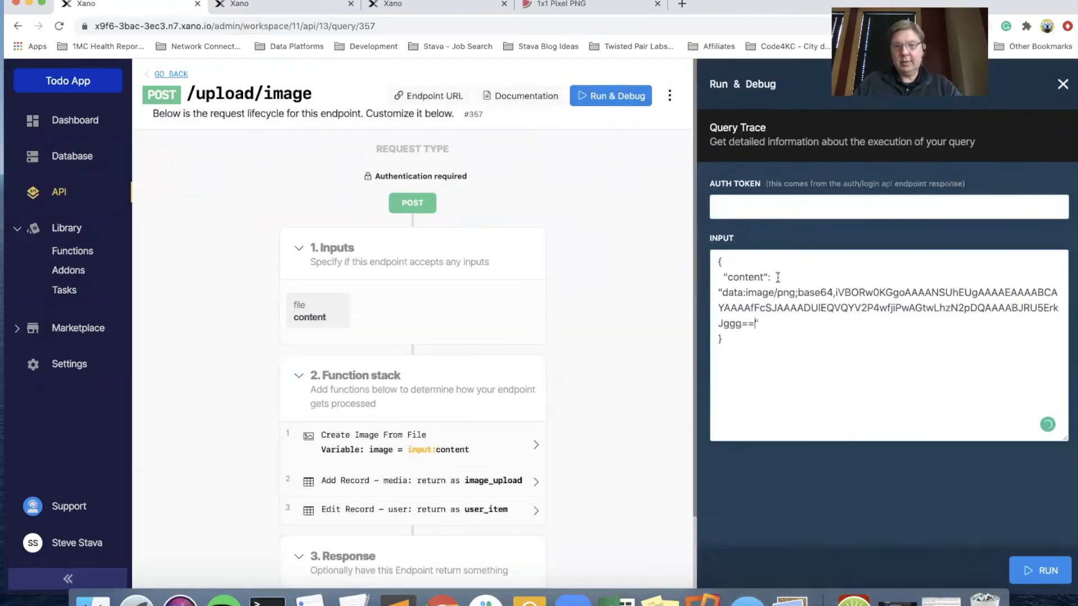
# Step: Fill the test's auth token field with the token copied from the /auth/login result, and run the /upload/image test
pyautogui.click(454, 6)
pyautogui.rightClick(840, 303)
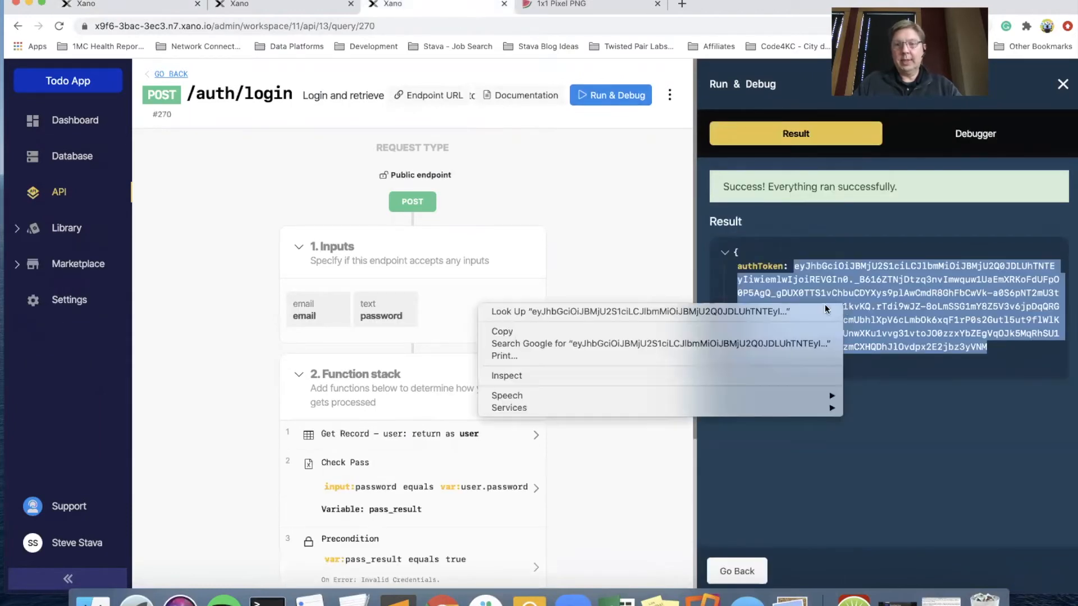
pyautogui.click(731, 326)
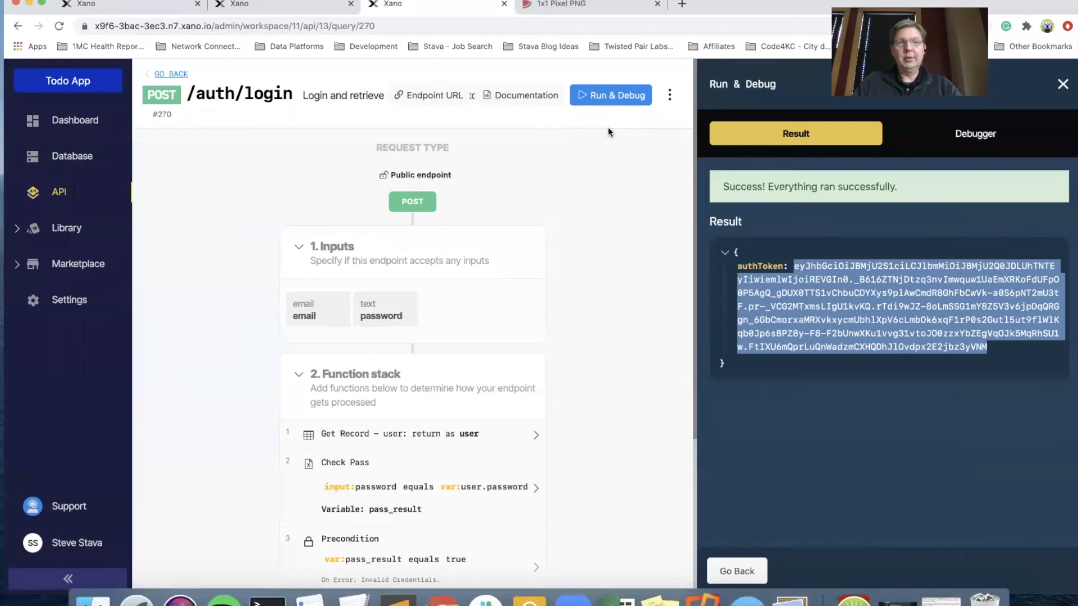
pyautogui.click(149, 6)
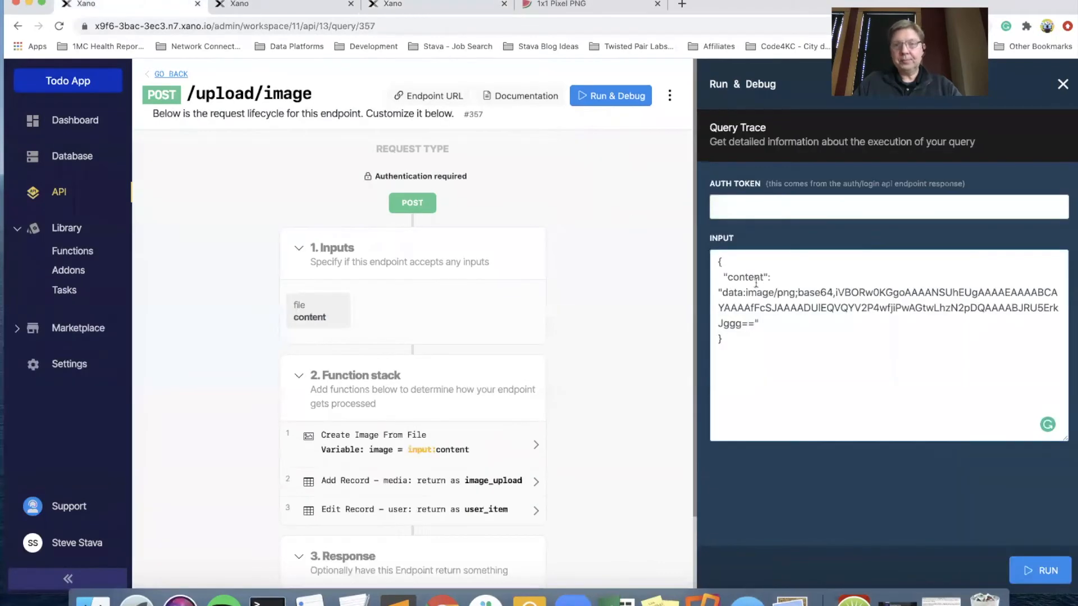
pyautogui.click(767, 206)
pyautogui.press('super+v')
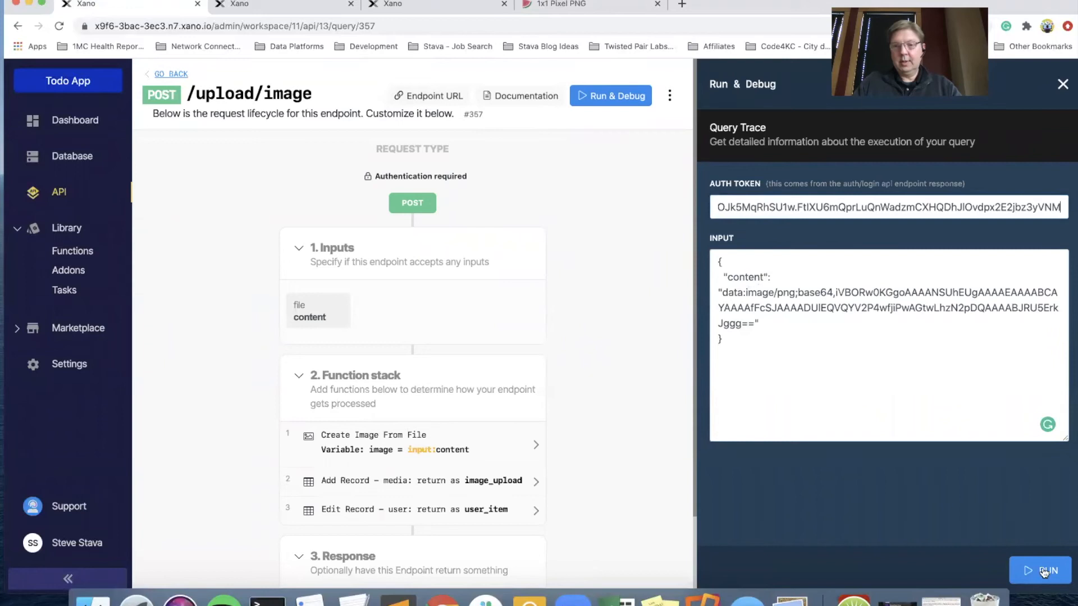
pyautogui.click(1045, 571)
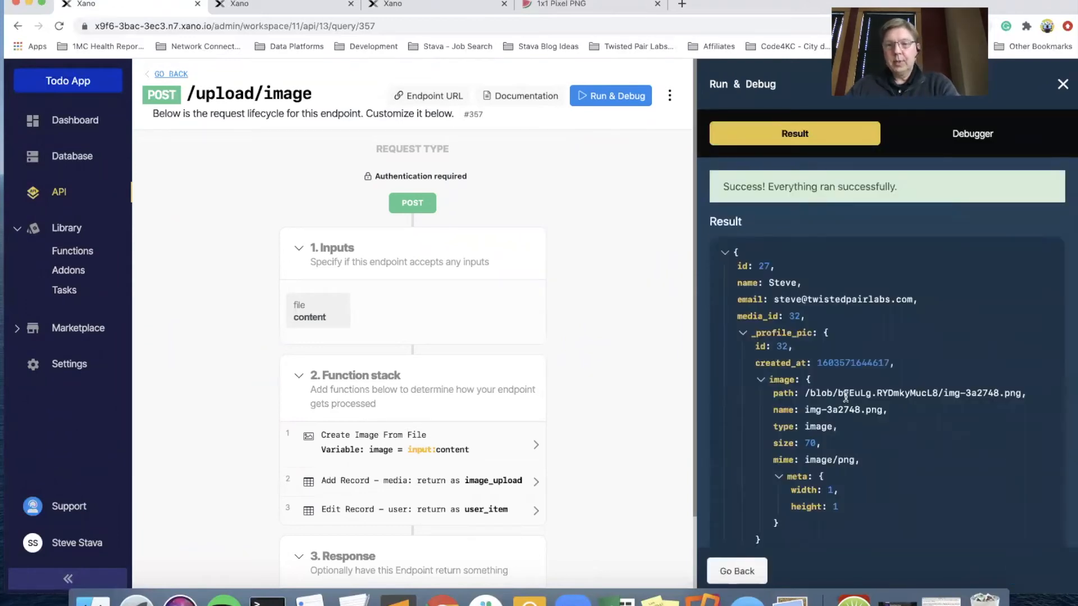
pyautogui.moveTo(803, 393); pyautogui.dragTo(1017, 392)
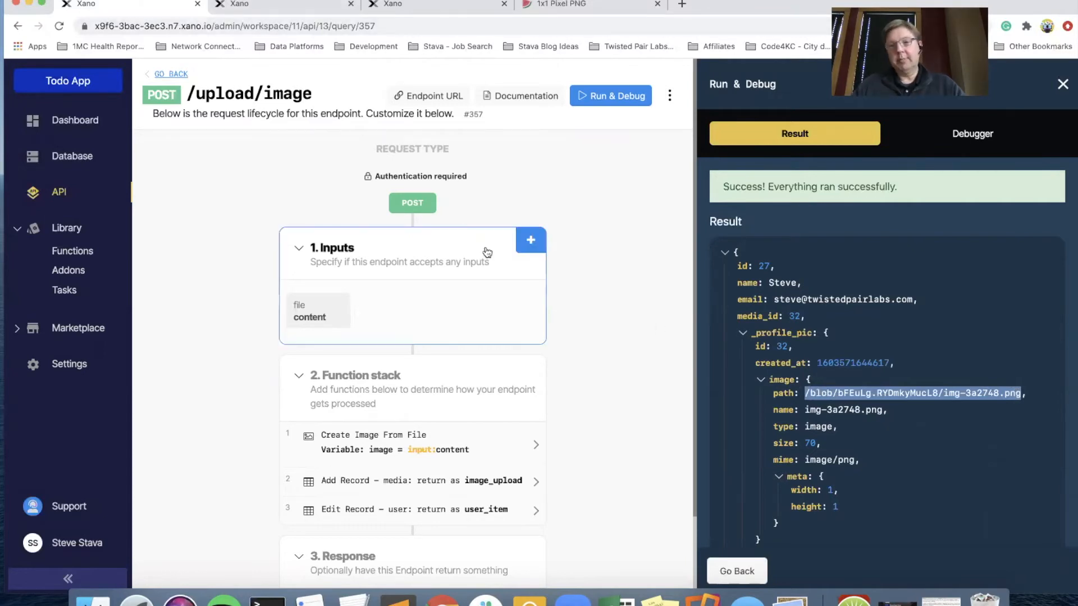
pyautogui.click(209, 26)
pyautogui.click(212, 26)
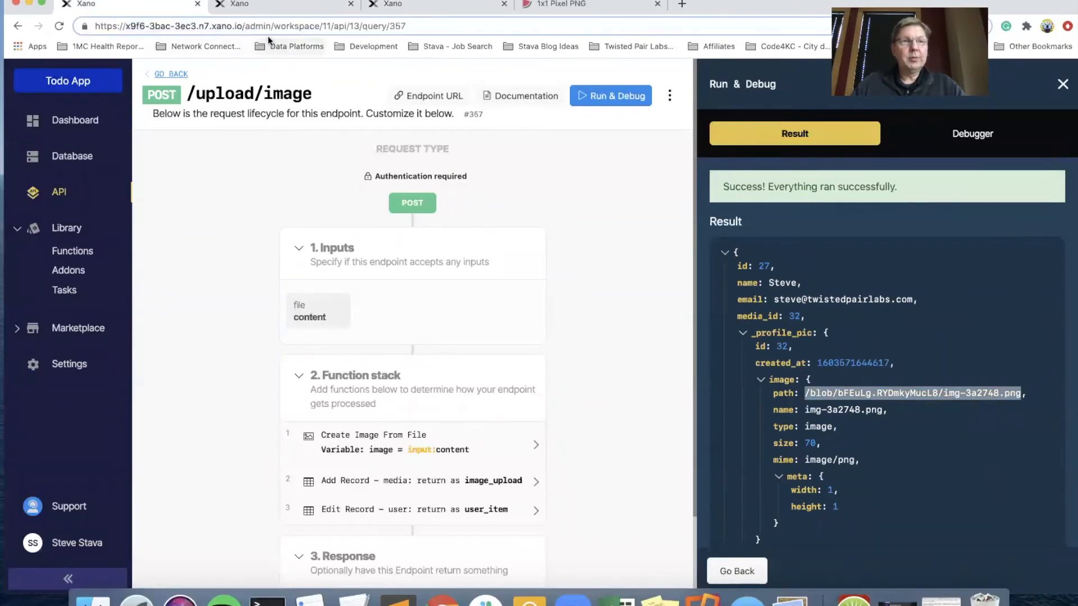
pyautogui.press('shift+super+Left')
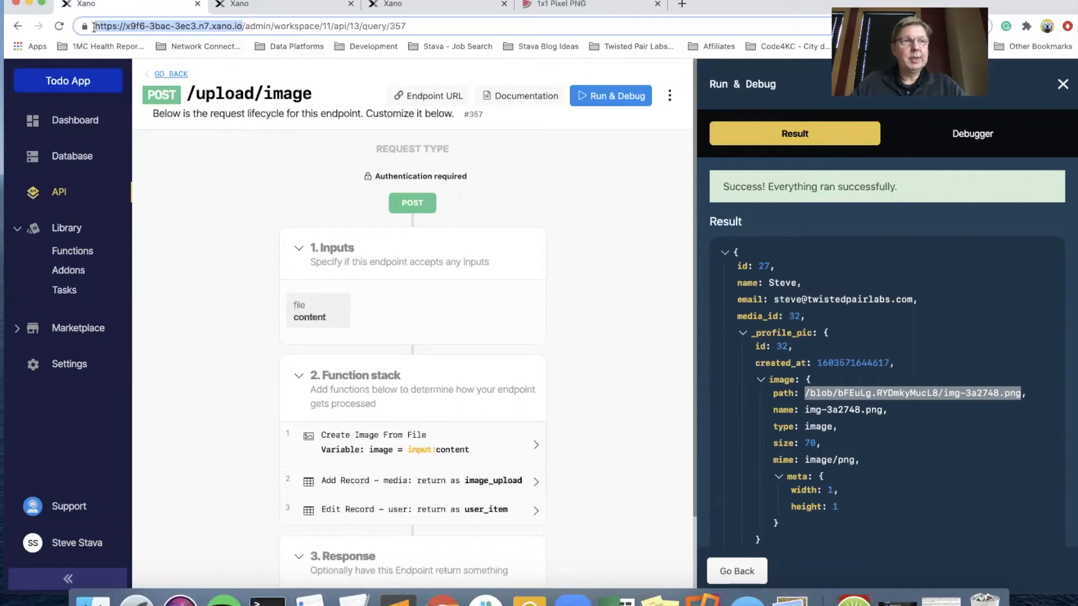
pyautogui.rightClick(217, 29)
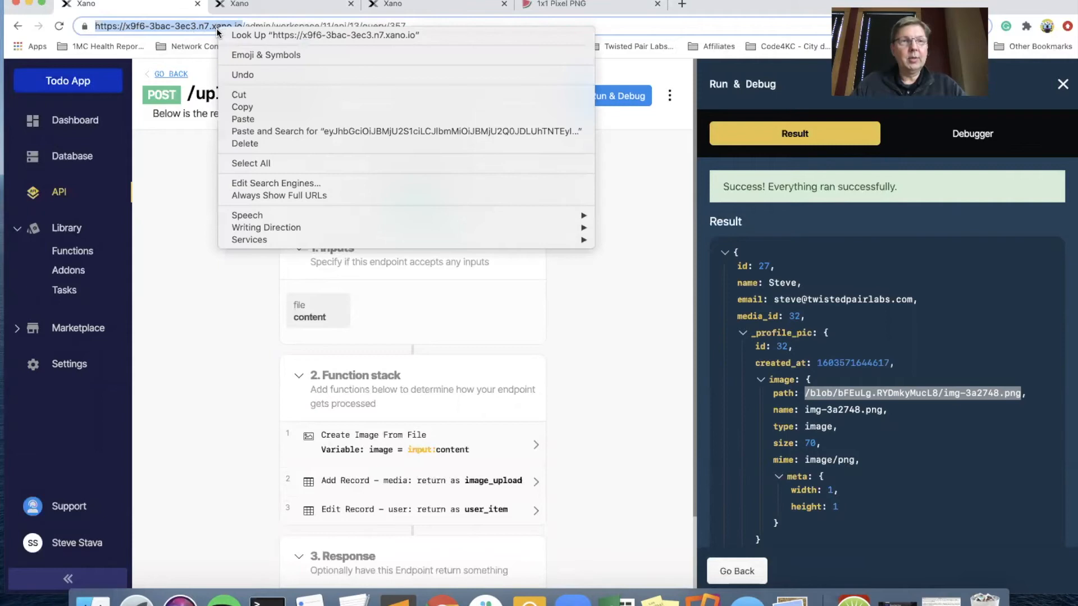
pyautogui.click(237, 102)
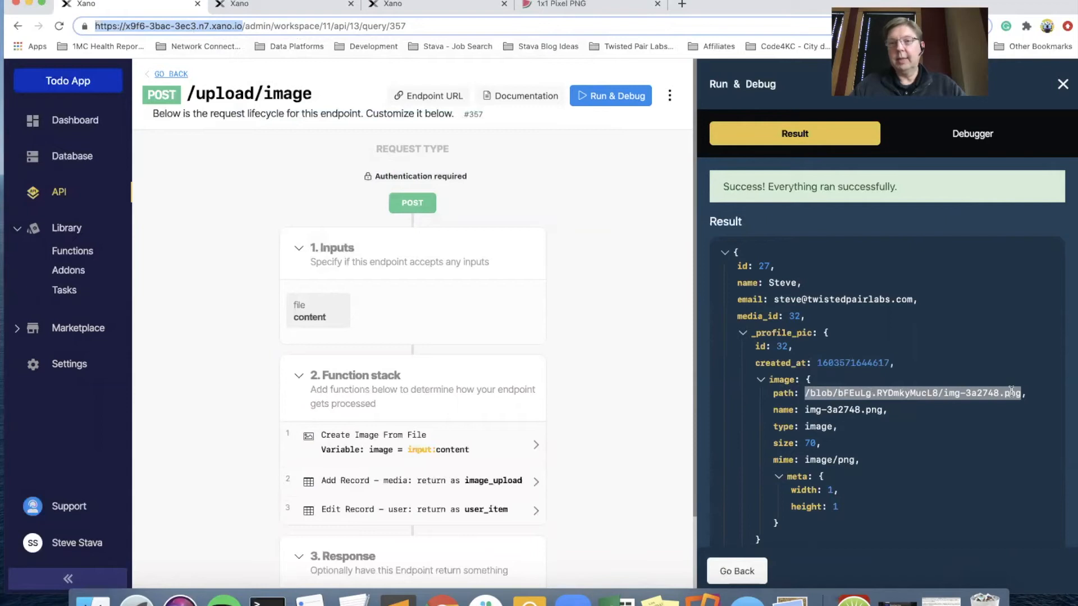
# Step: Open the media table's picture img-75f9dc.png from record 27 and view it in a separate browser tab
pyautogui.click(269, 11)
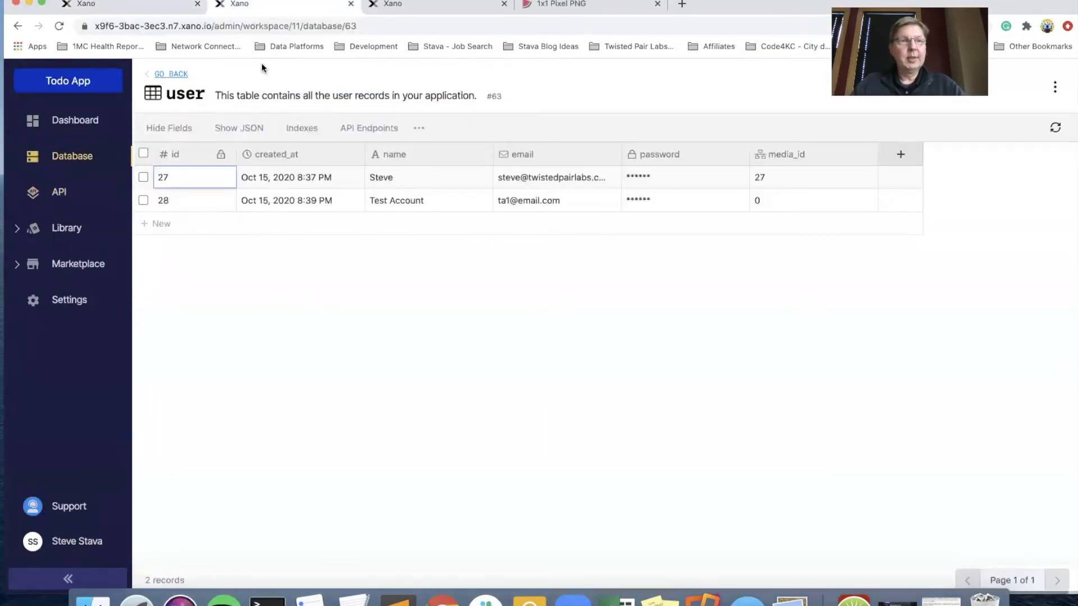
pyautogui.click(171, 75)
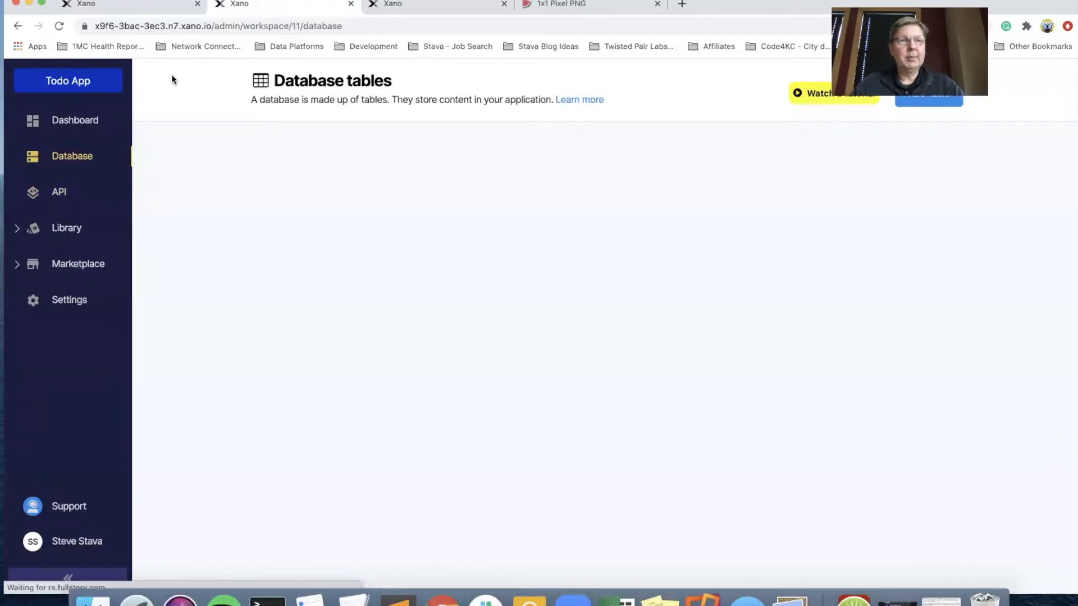
pyautogui.click(503, 176)
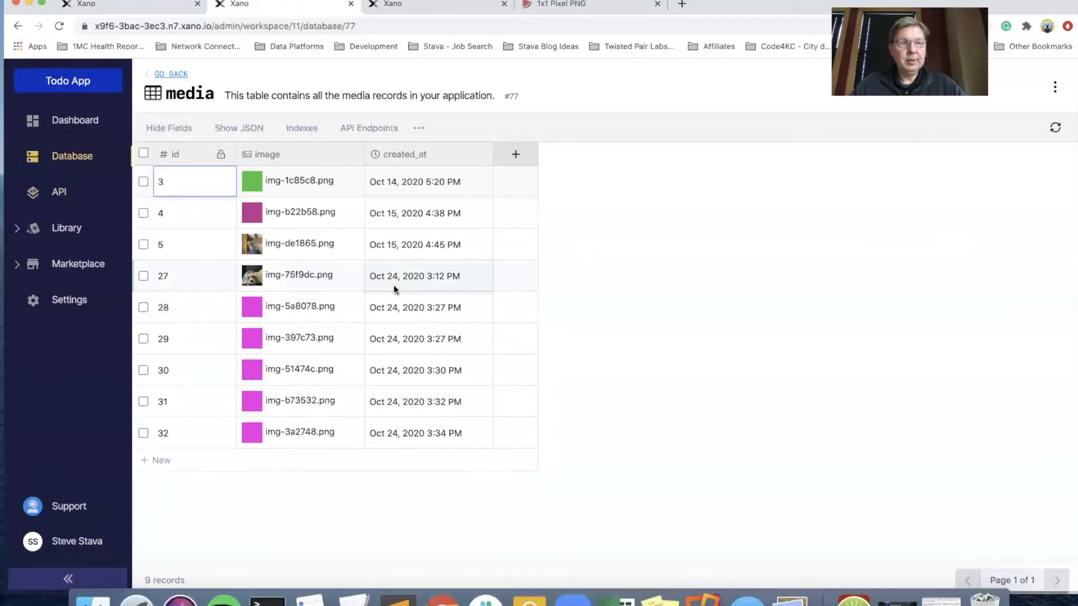
pyautogui.click(250, 278)
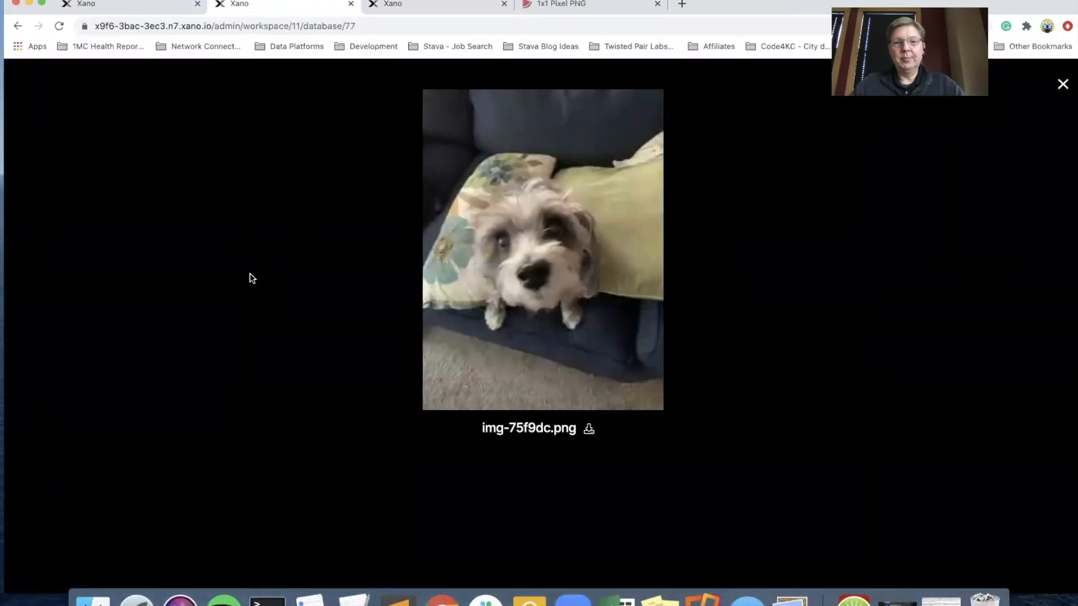
pyautogui.rightClick(530, 253)
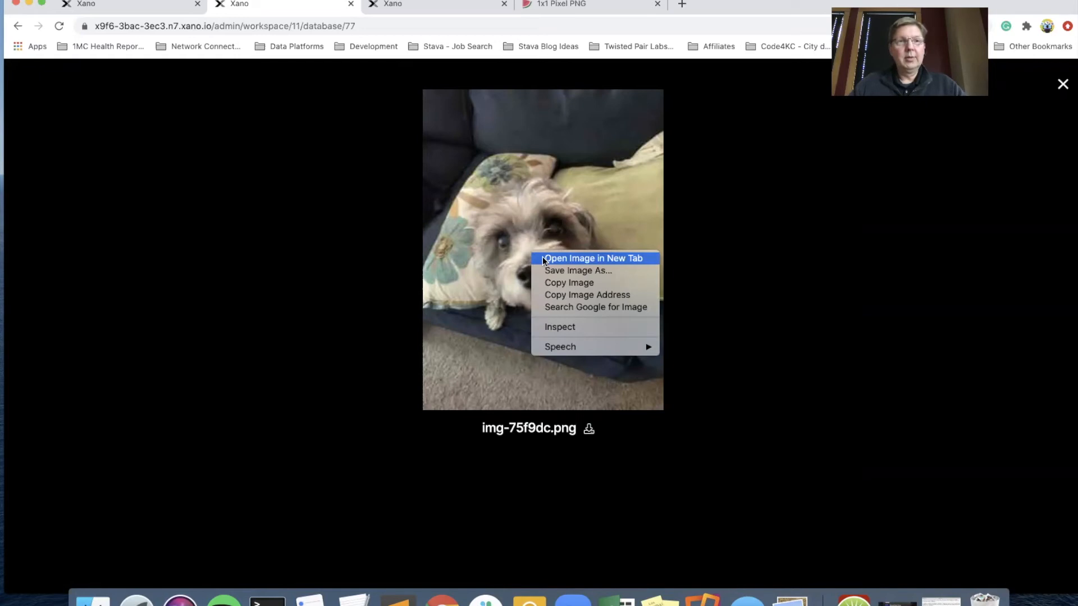
pyautogui.click(544, 259)
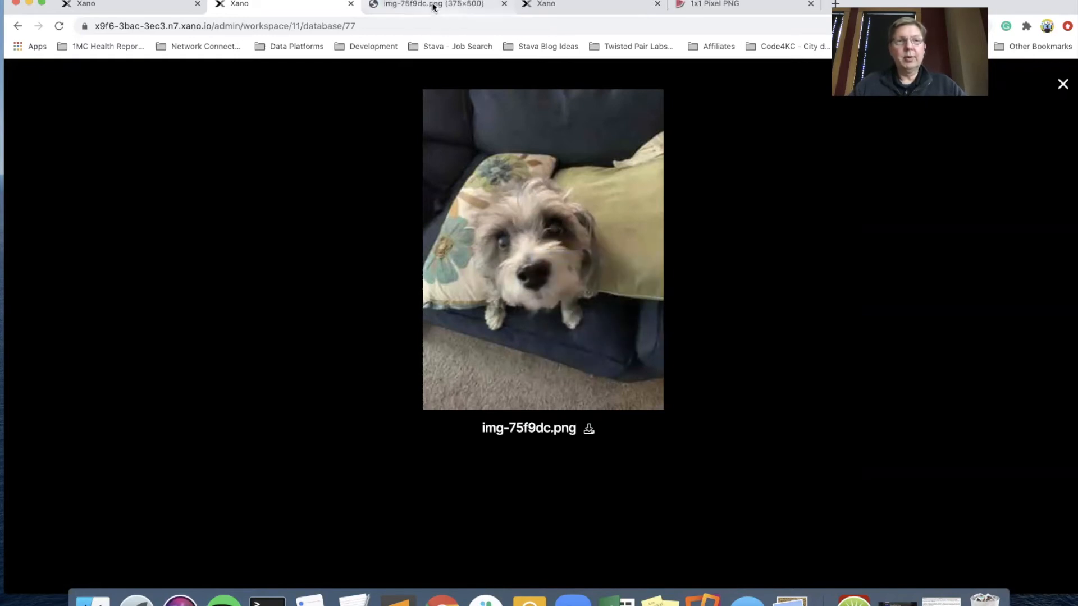
pyautogui.click(432, 6)
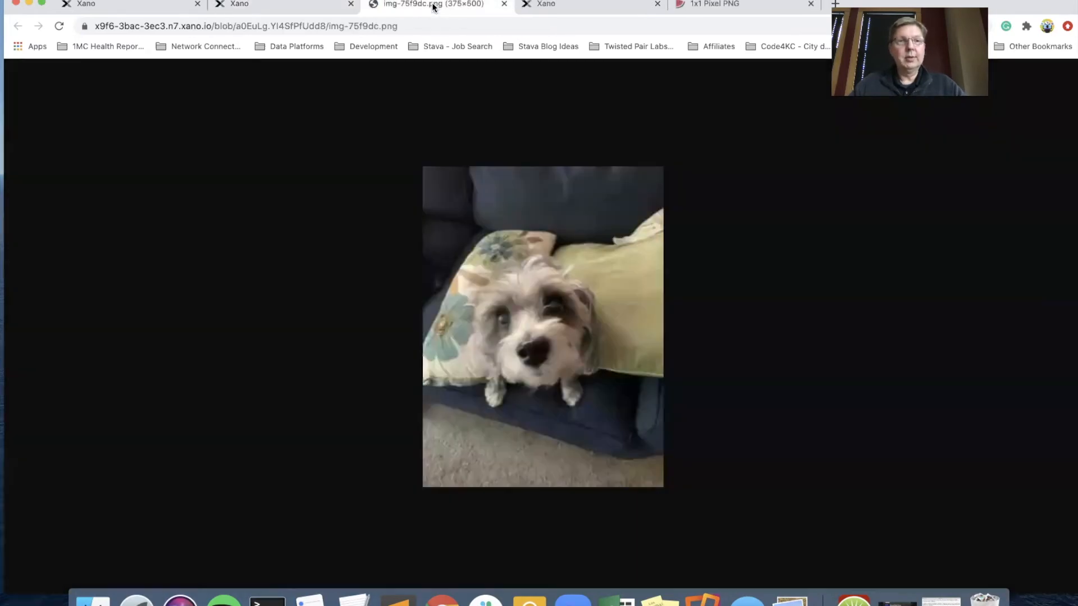
# Step: Highlight the base URL part of the dog picture's full address, up to the /blob path
pyautogui.click(104, 28)
pyautogui.press('Left')
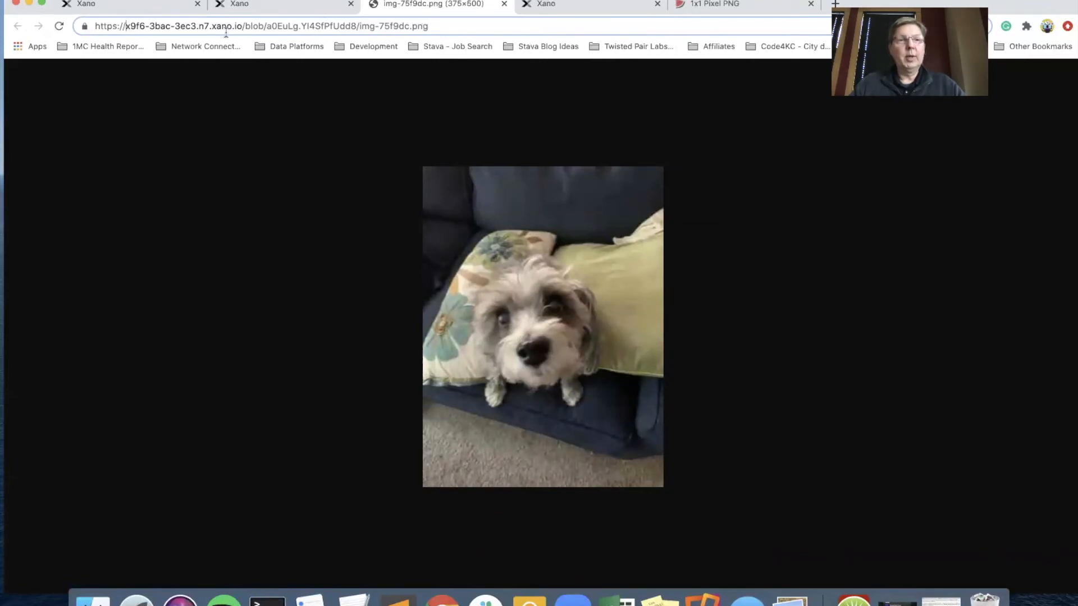
pyautogui.moveTo(243, 26); pyautogui.dragTo(89, 30)
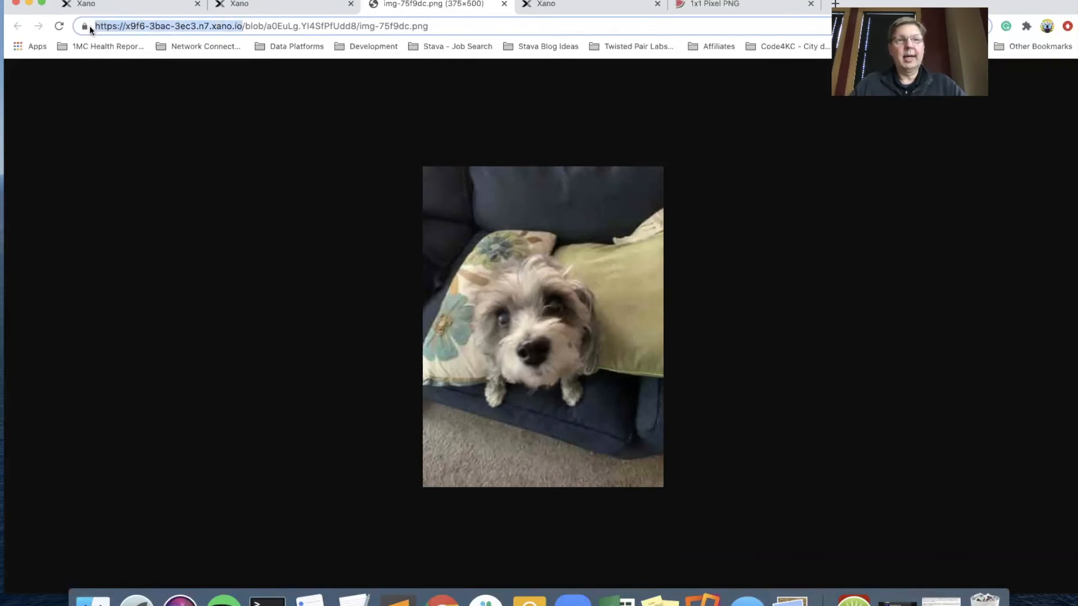
# Step: Return to the /upload/image endpoint page and copy the already highlighted base URL again
pyautogui.click(114, 4)
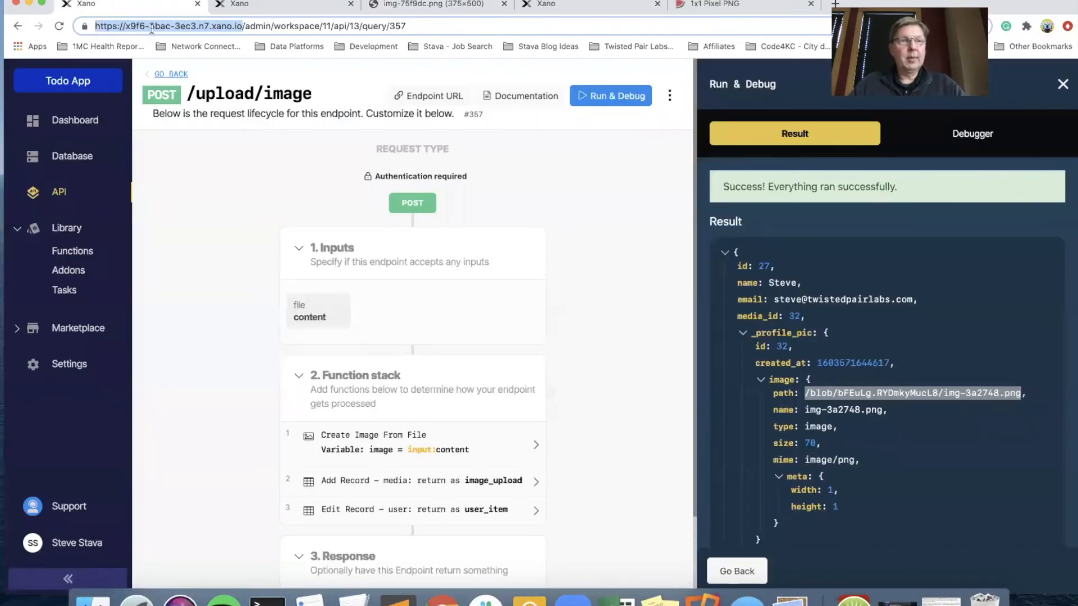
pyautogui.rightClick(151, 27)
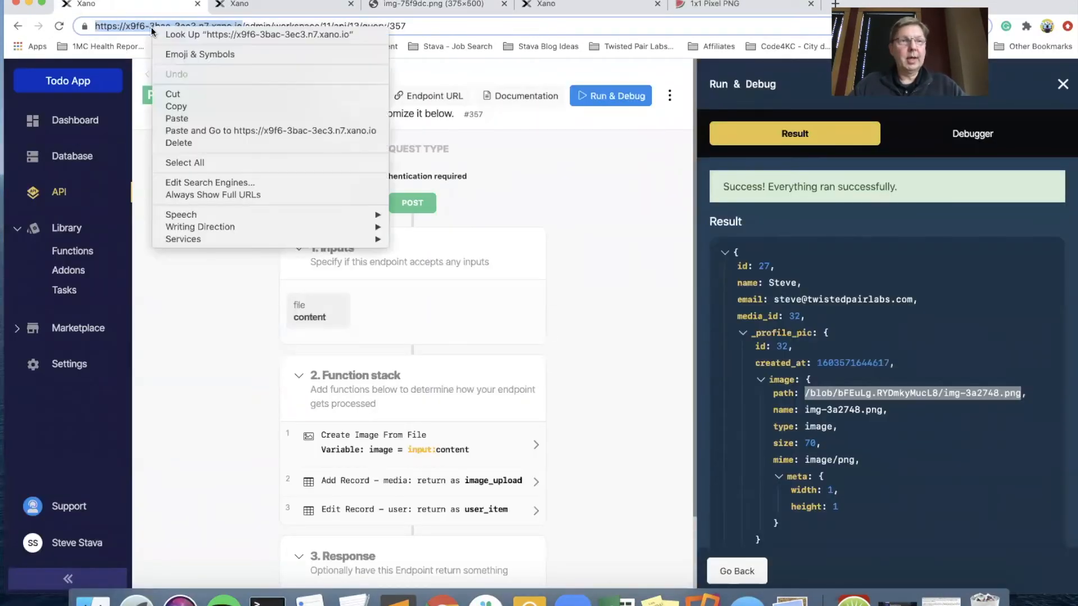
pyautogui.click(173, 107)
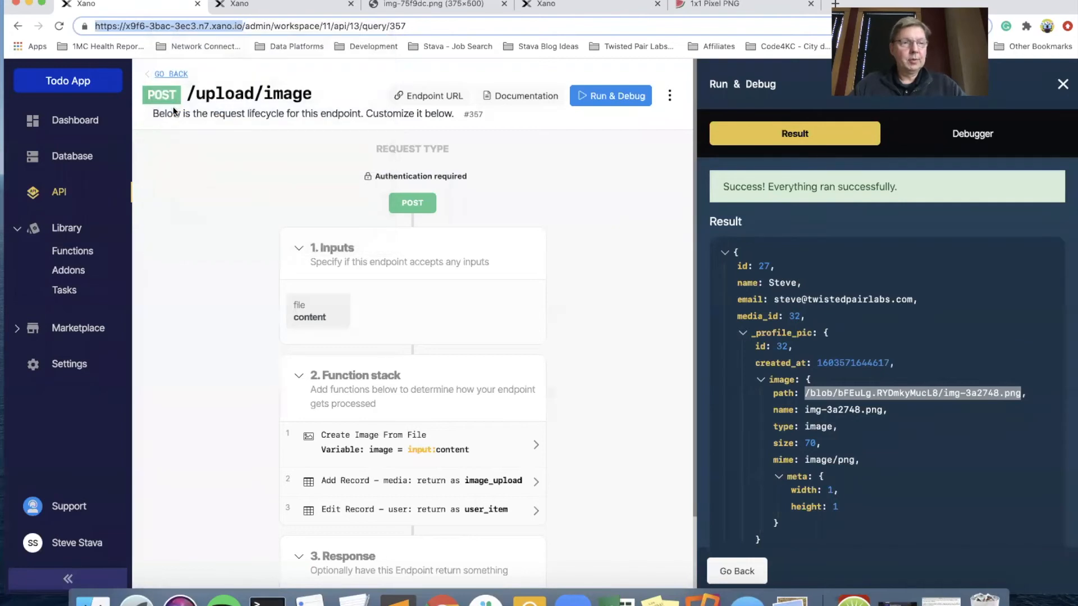
pyautogui.click(59, 367)
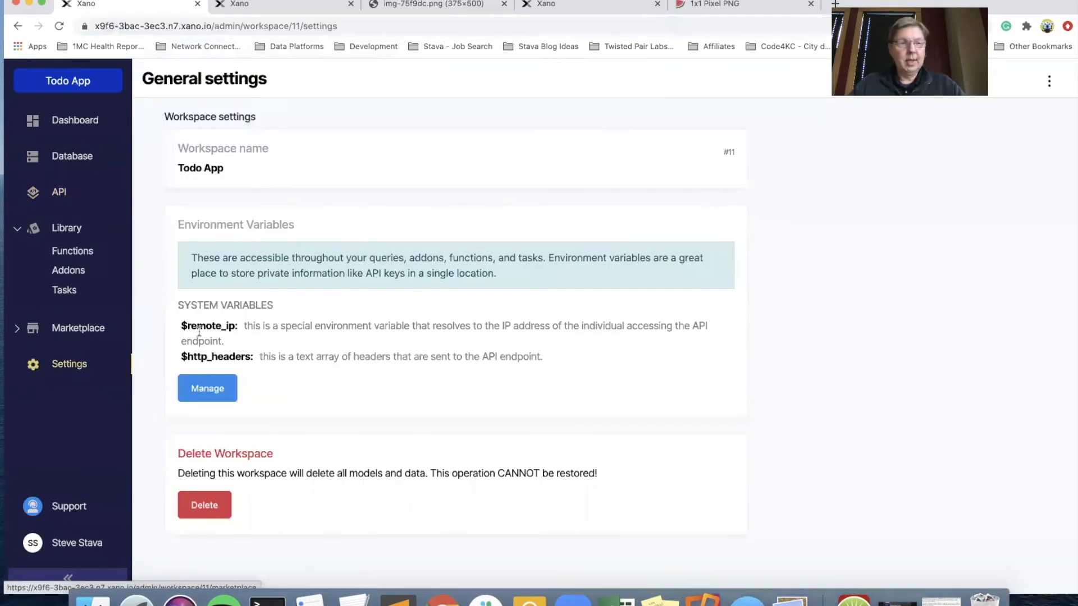
pyautogui.click(208, 388)
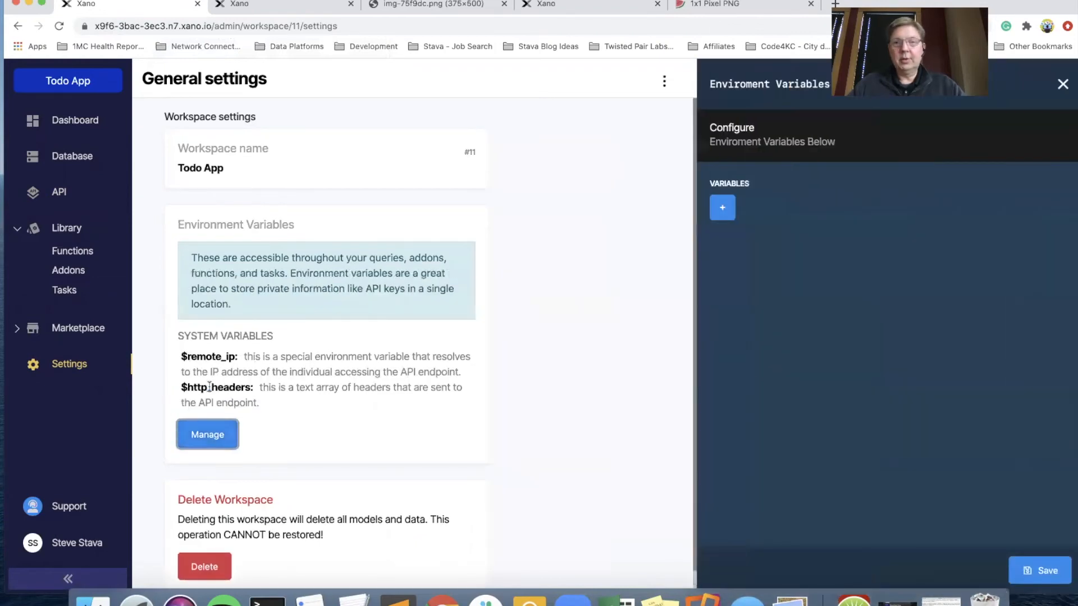
pyautogui.click(723, 208)
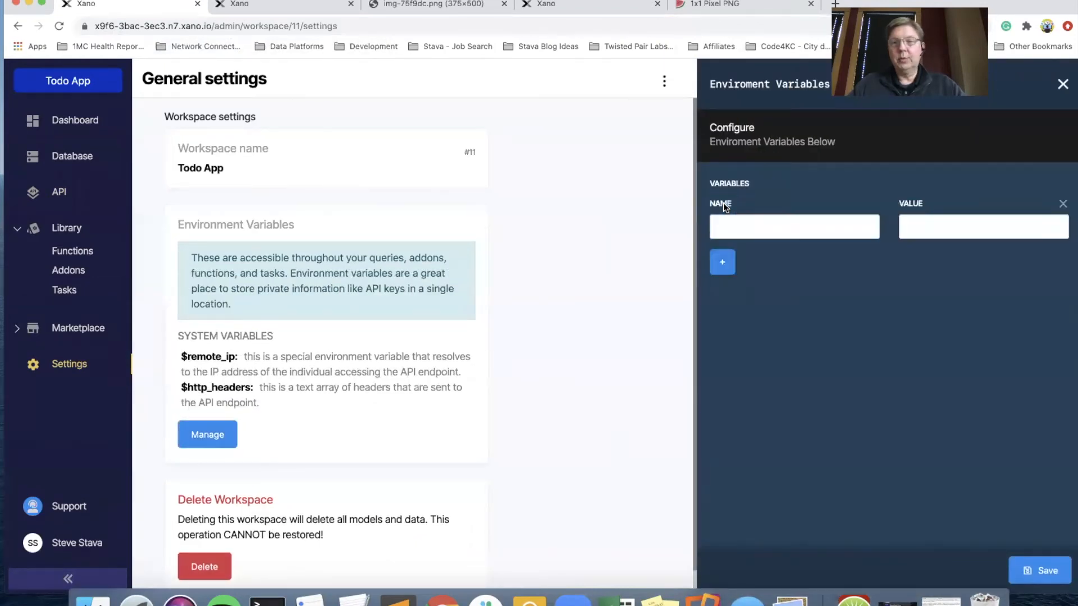
pyautogui.write('xano_base_url')
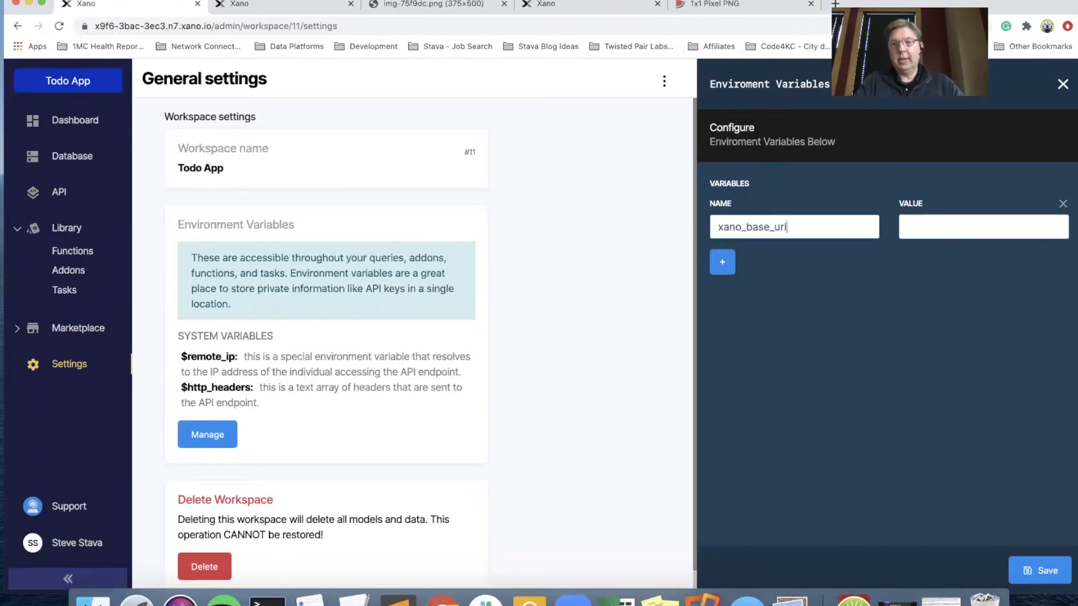
pyautogui.press('Tab')
pyautogui.press('super+v')
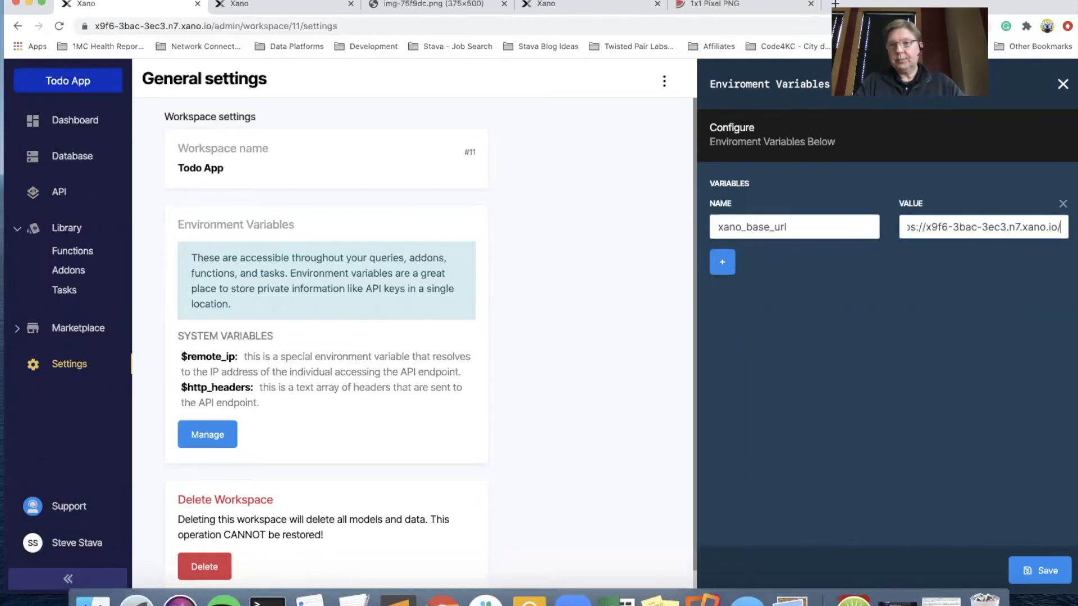
pyautogui.press('BackSpace')
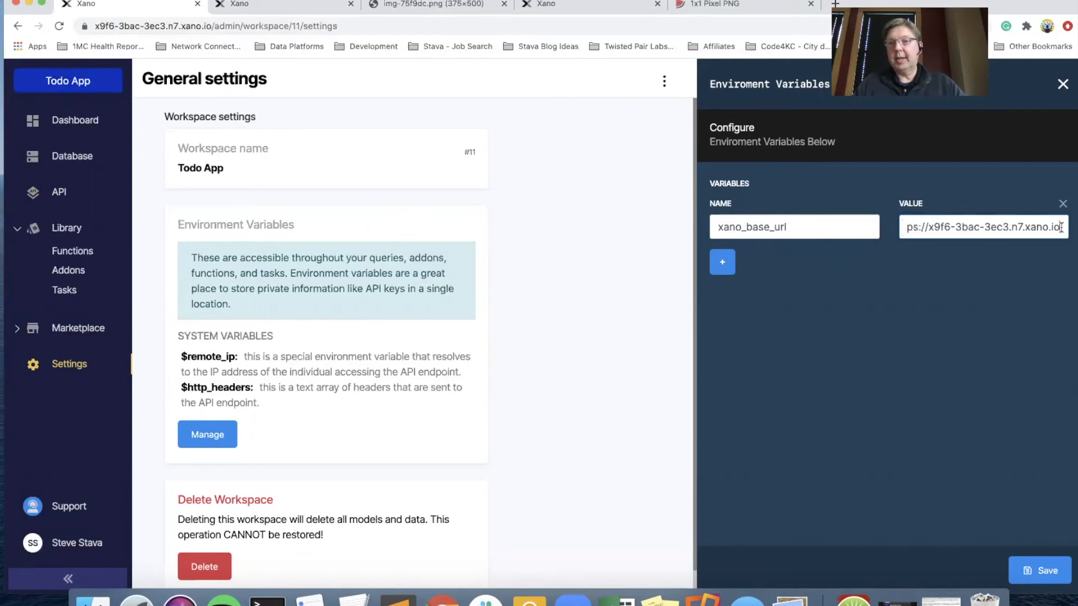
pyautogui.click(1042, 570)
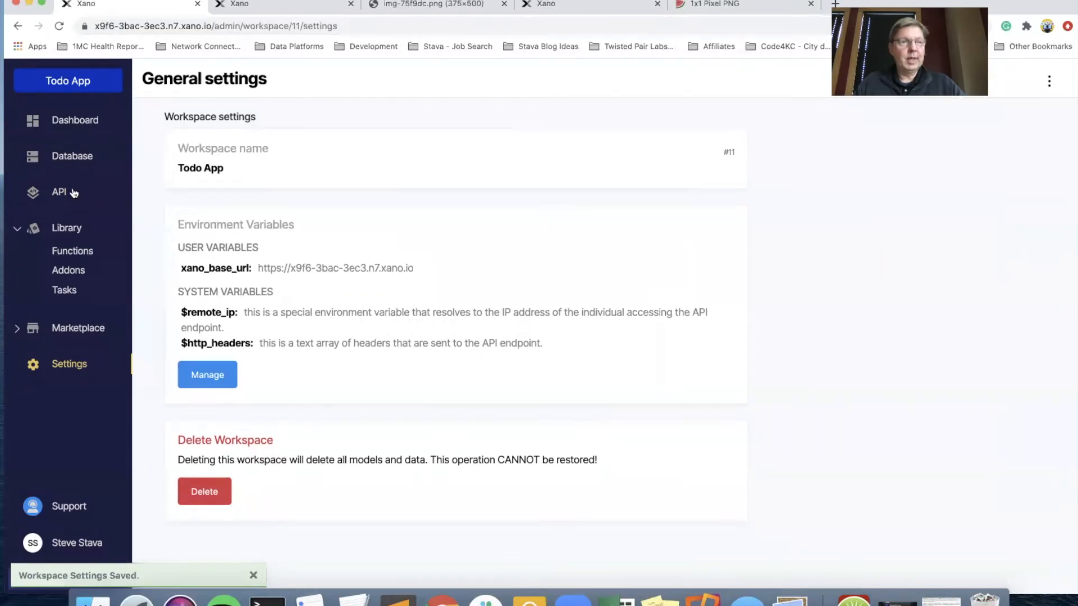
# Step: Reopen the /upload/image endpoint in the public API group and show the output of its Edit Record – user function
pyautogui.click(73, 193)
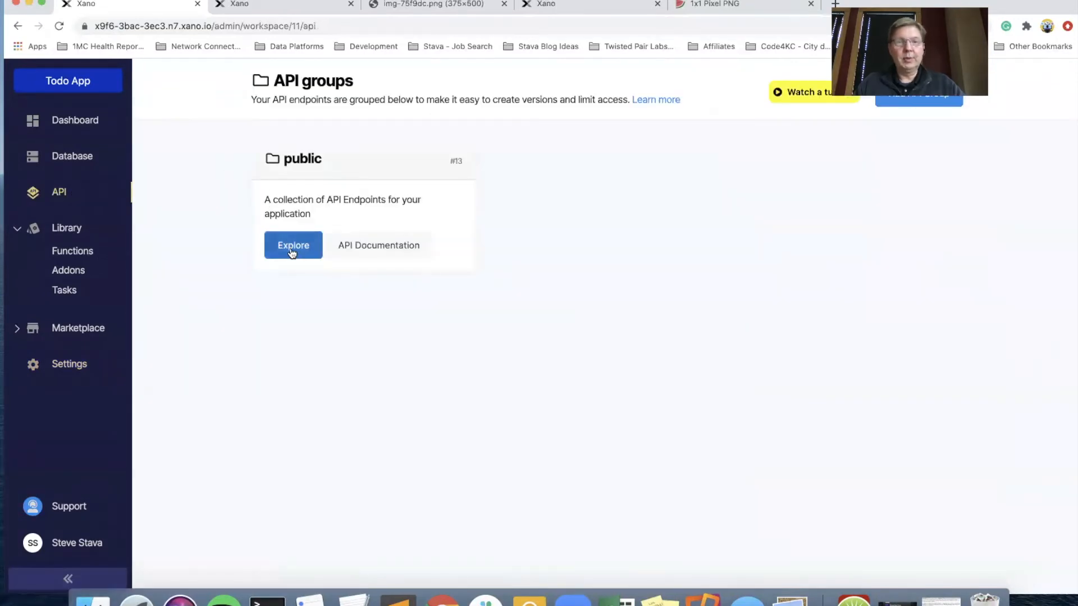
pyautogui.click(292, 248)
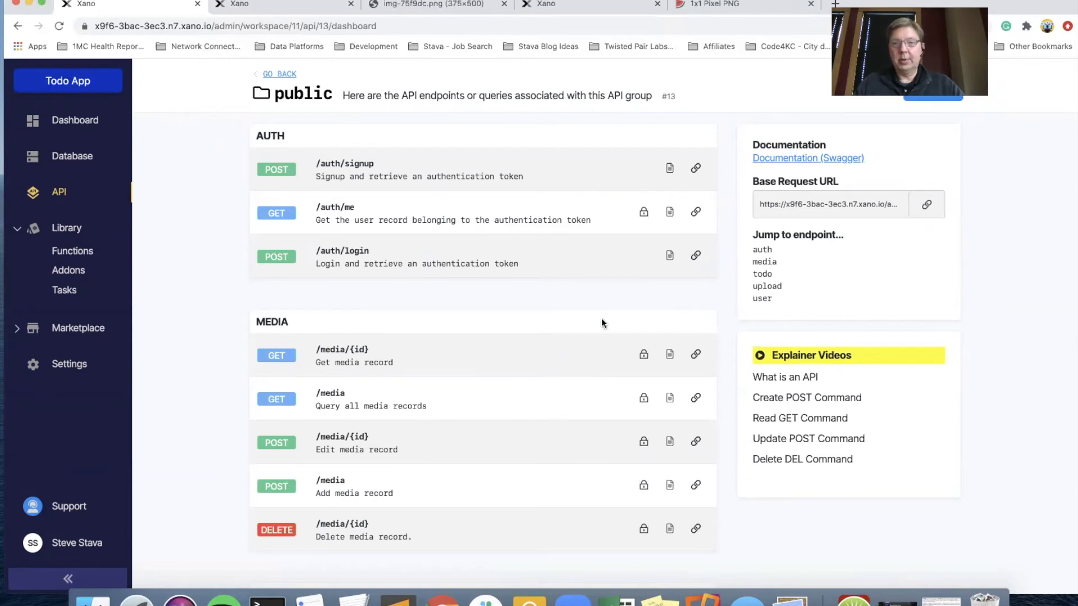
pyautogui.click(768, 287)
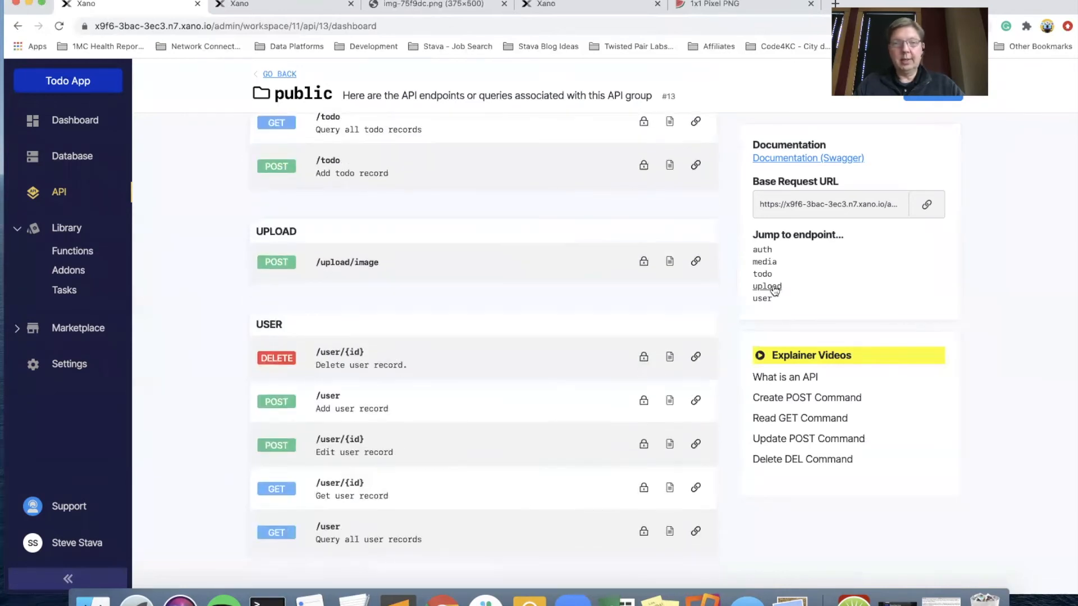
pyautogui.click(353, 260)
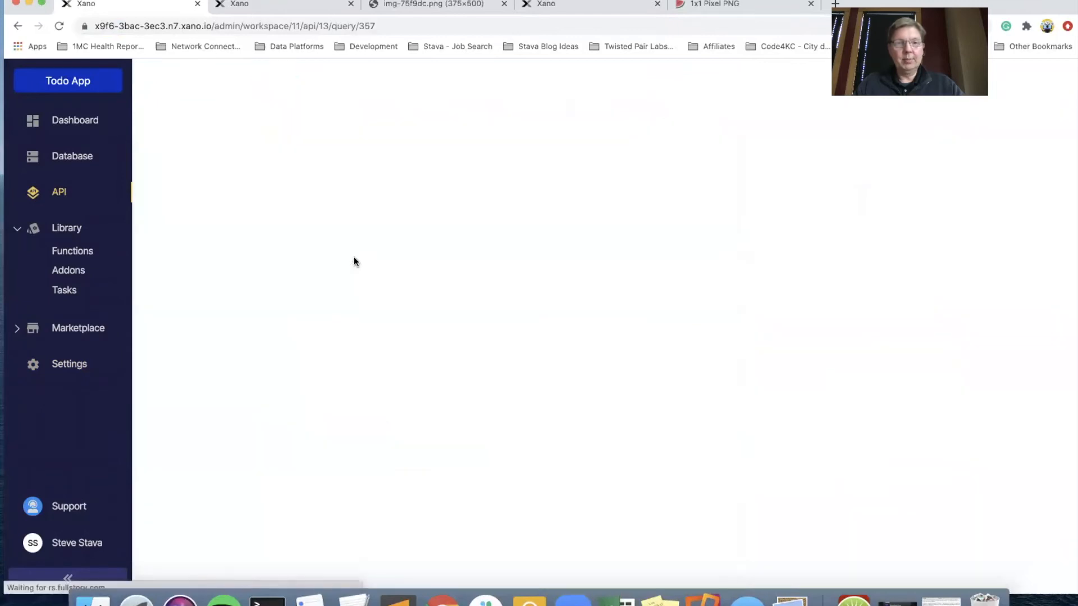
pyautogui.scroll(-2, 531, 387)
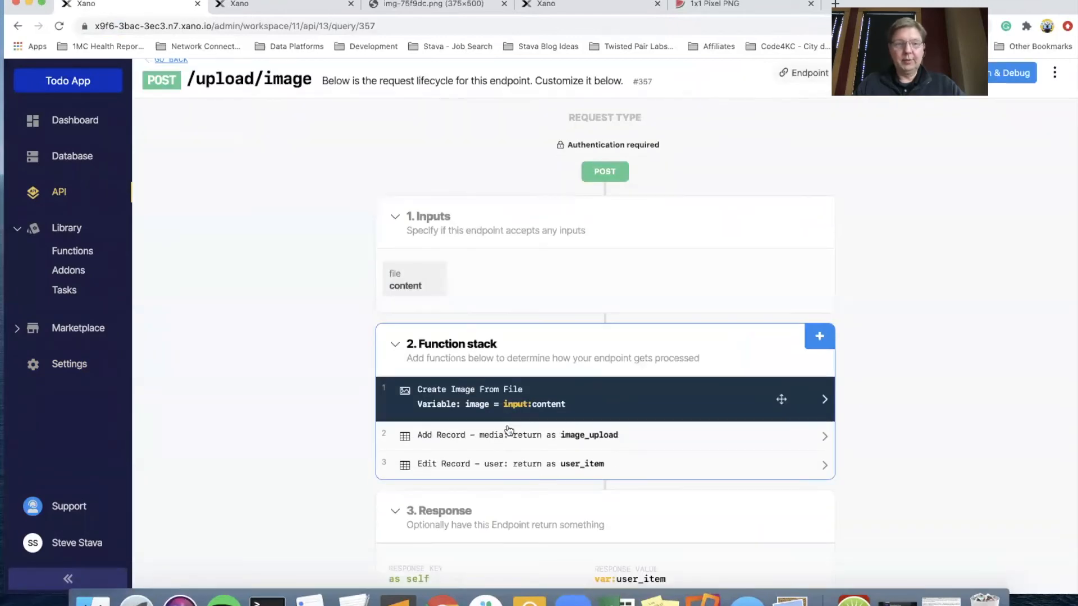
pyautogui.click(524, 427)
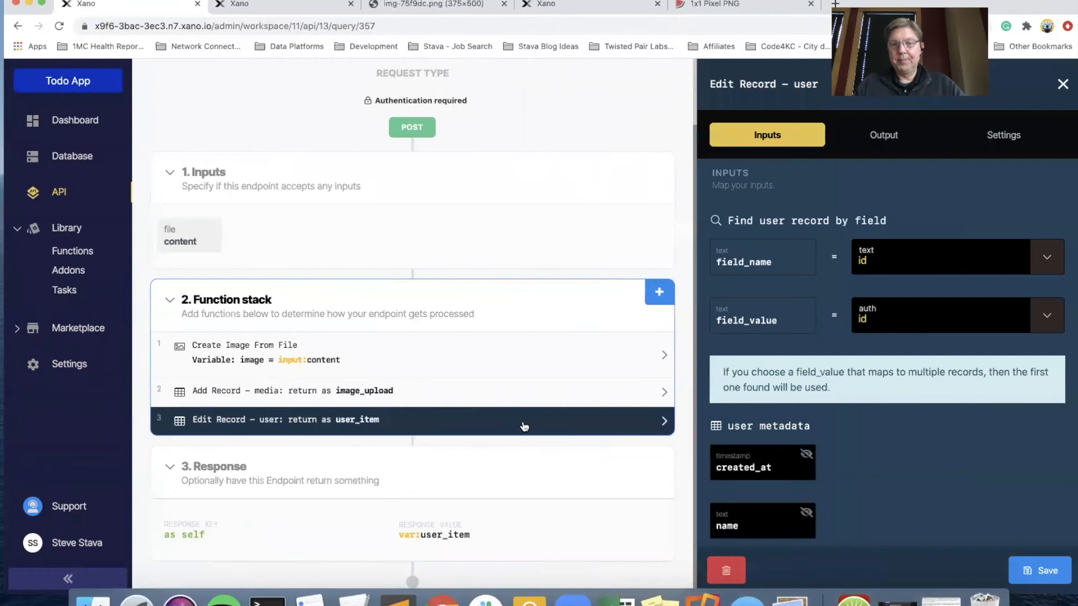
pyautogui.click(883, 140)
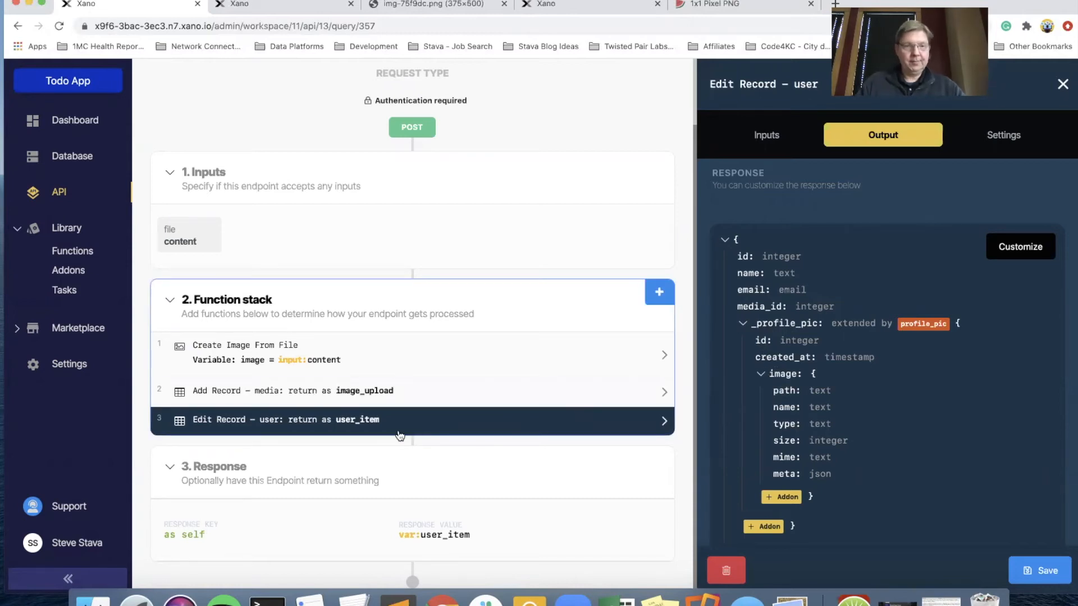
# Step: Add an Update Variable function to the end of the function stack, targeting user_item._profile_pic.image.path, and save it
pyautogui.click(659, 294)
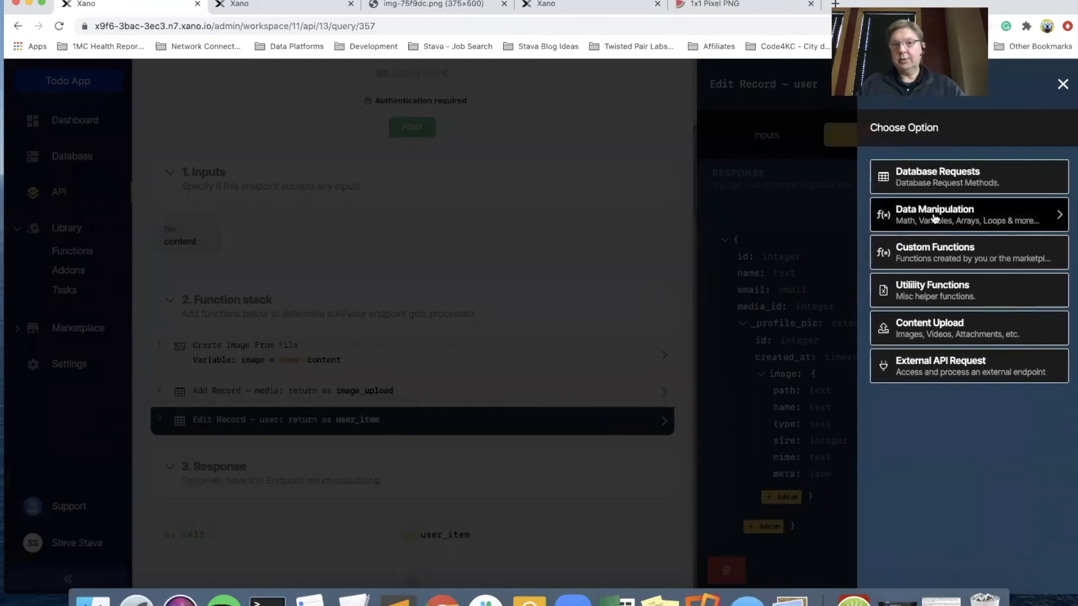
pyautogui.click(935, 216)
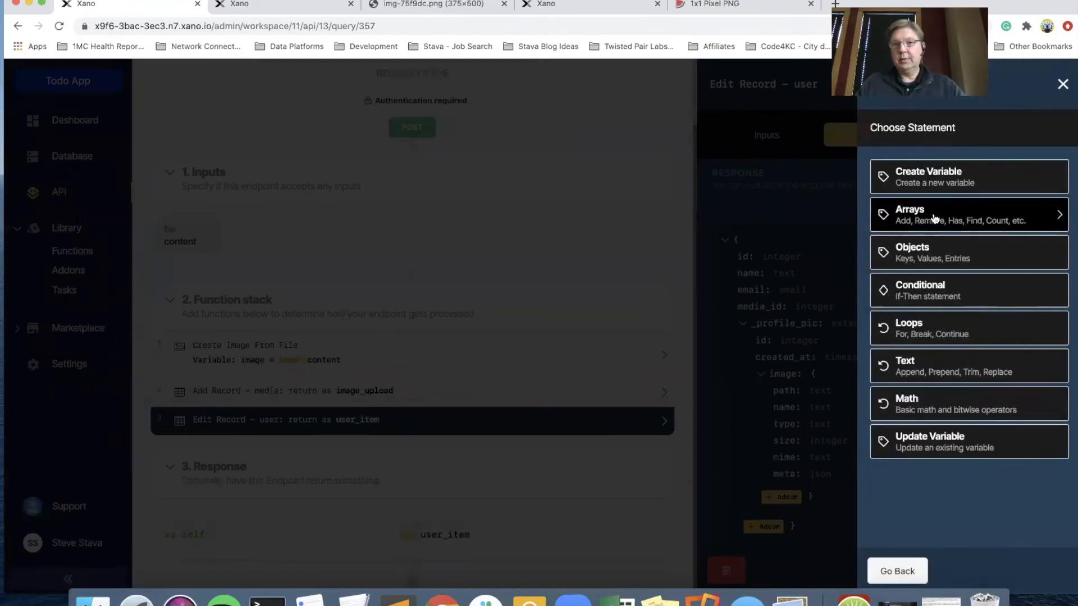
pyautogui.click(933, 447)
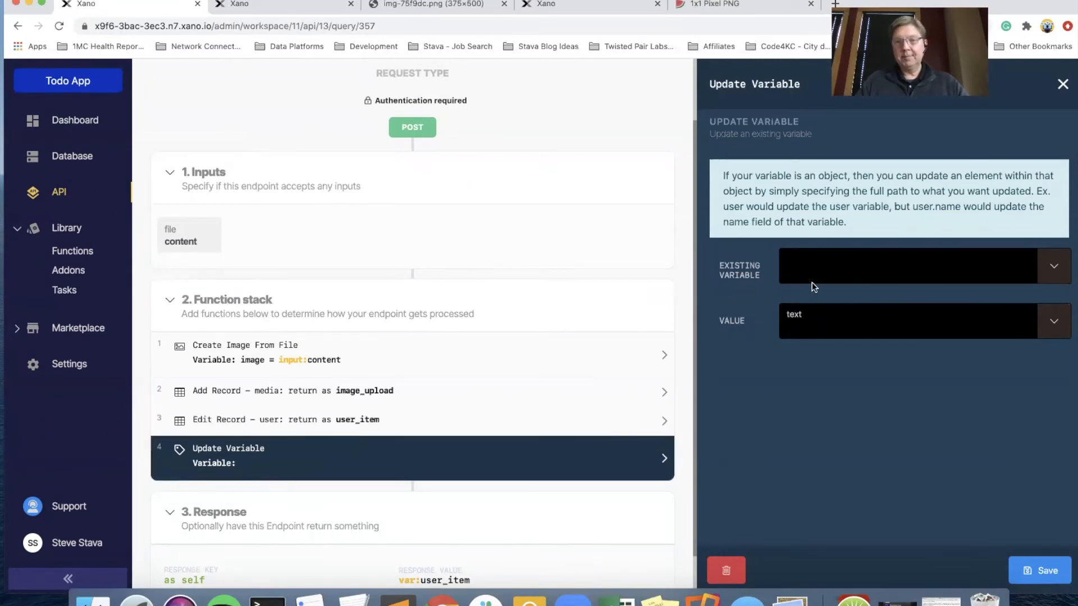
pyautogui.click(1045, 264)
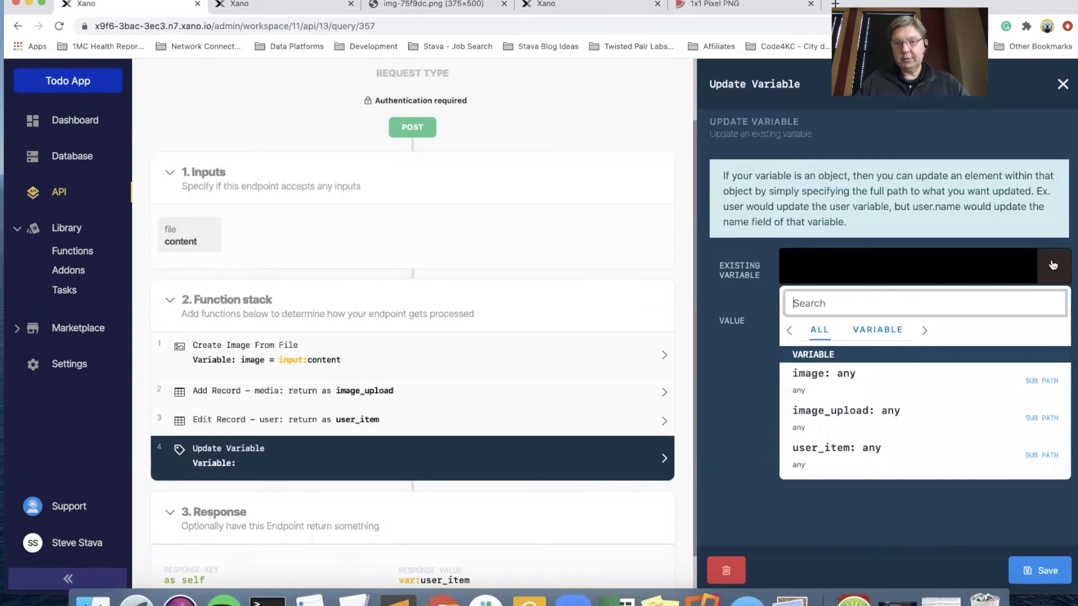
pyautogui.click(825, 448)
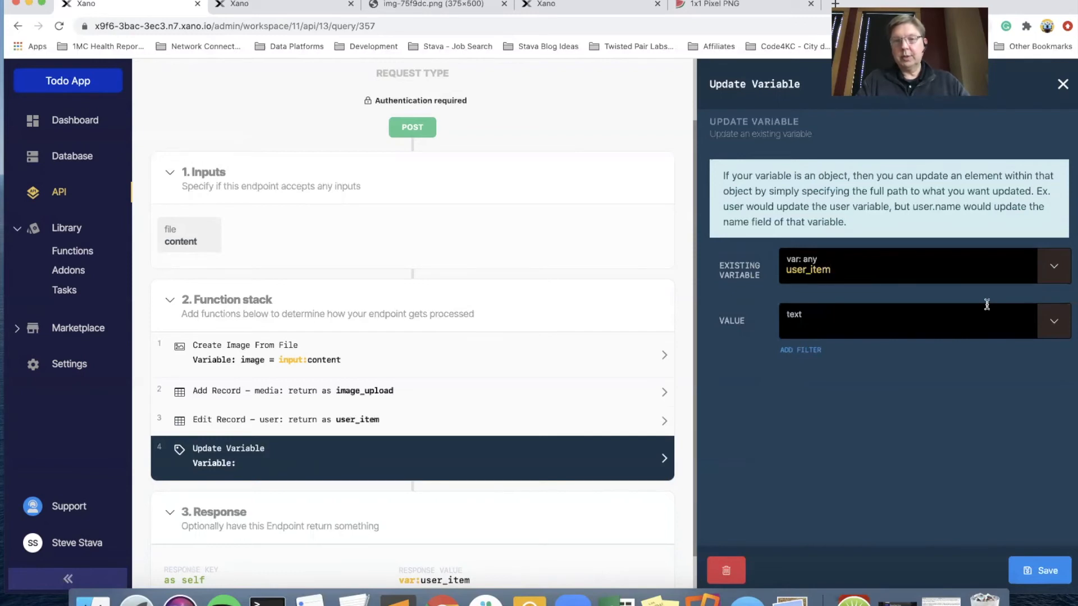
pyautogui.write('._profile_pic.image.path')
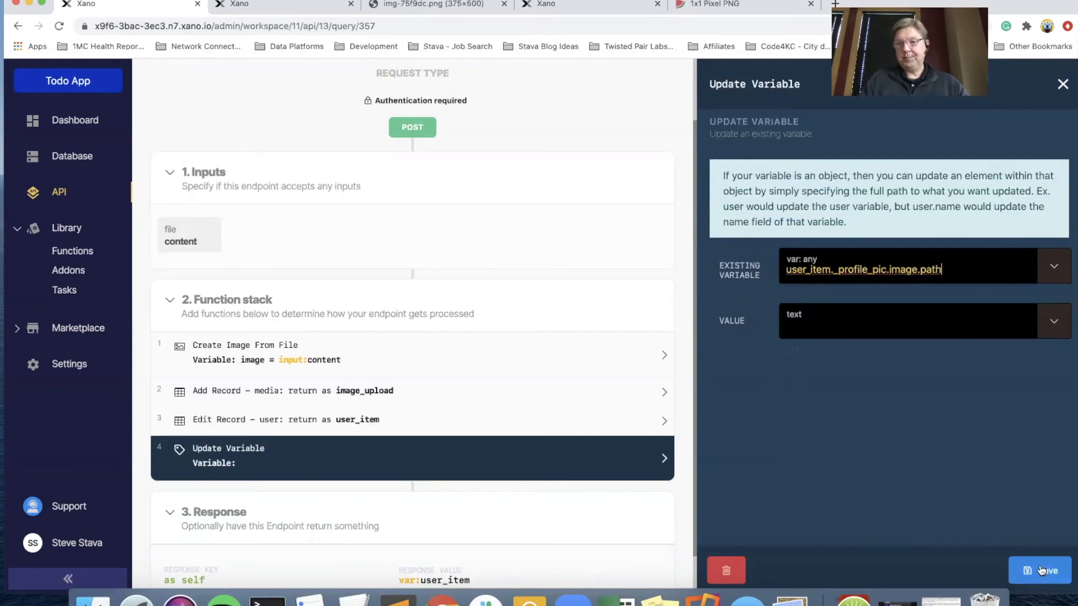
pyautogui.click(1041, 571)
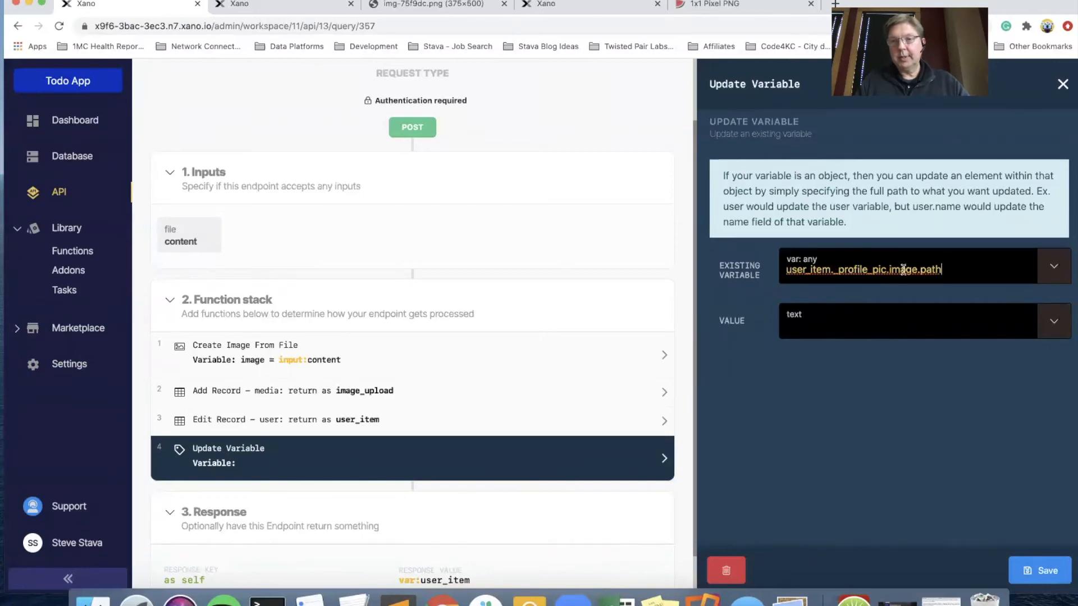
pyautogui.click(1044, 570)
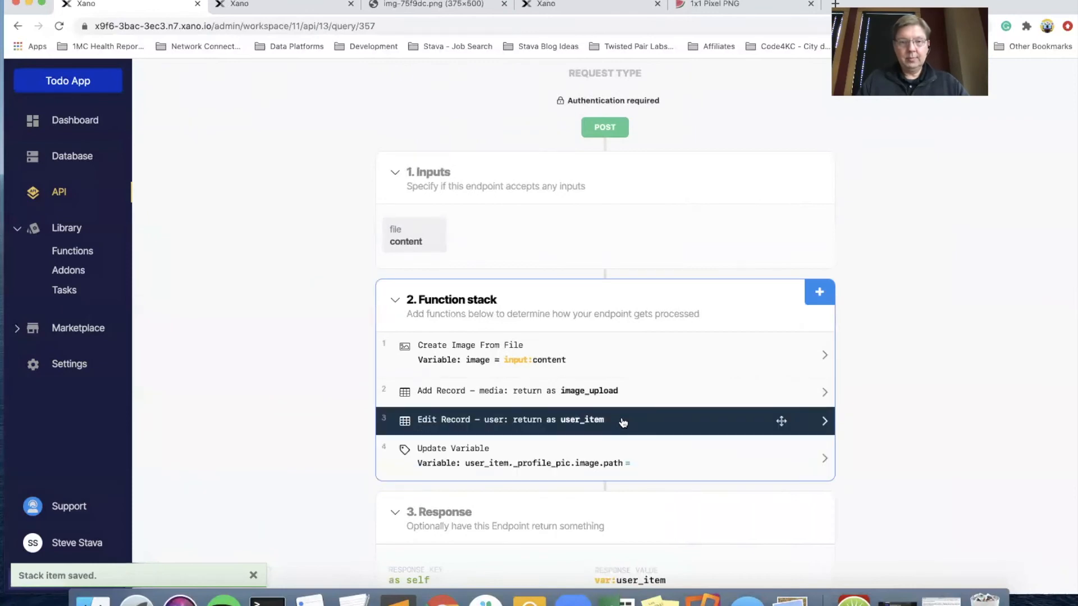
# Step: Review the output structure of the Edit Record – user function to check the path field's nesting, and close it
pyautogui.click(622, 422)
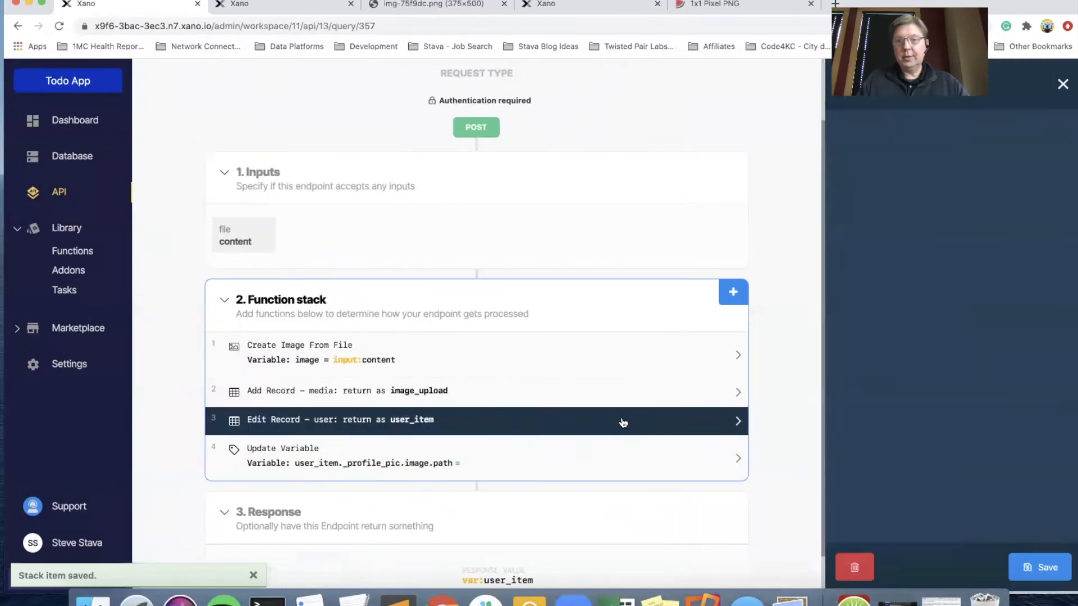
pyautogui.click(883, 135)
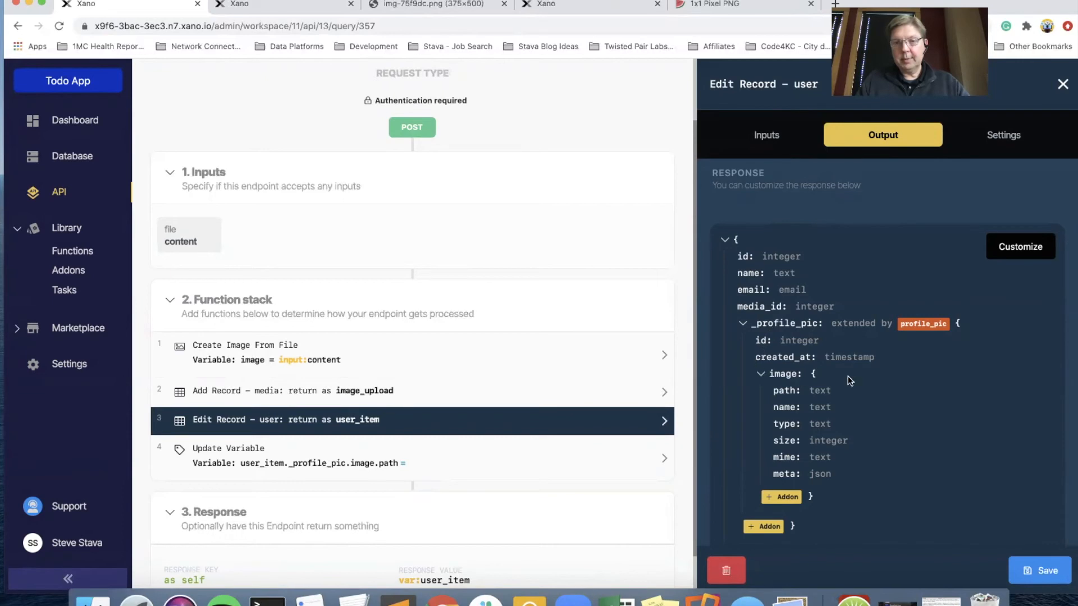
pyautogui.click(1063, 84)
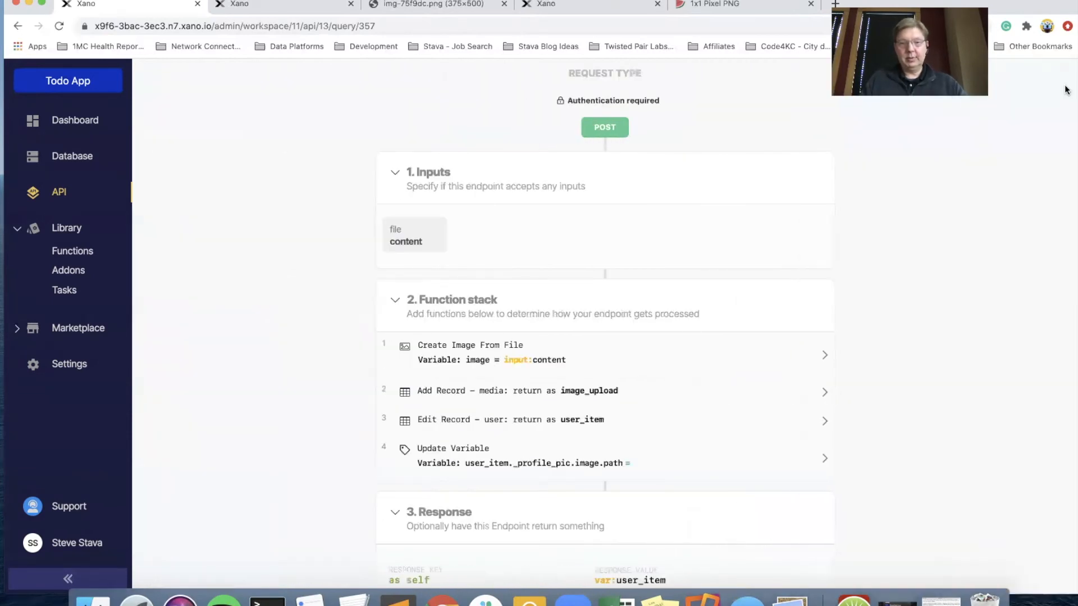
# Step: Reopen the Update Variable function and set its value to the environment variable xano_base_url
pyautogui.click(558, 475)
pyautogui.click(815, 317)
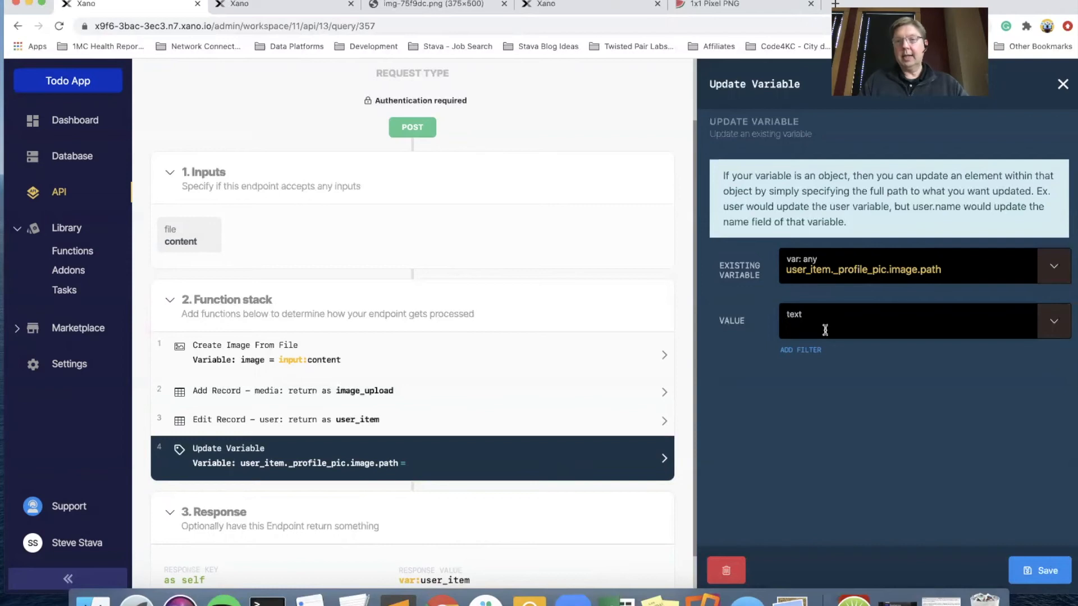
pyautogui.click(1048, 330)
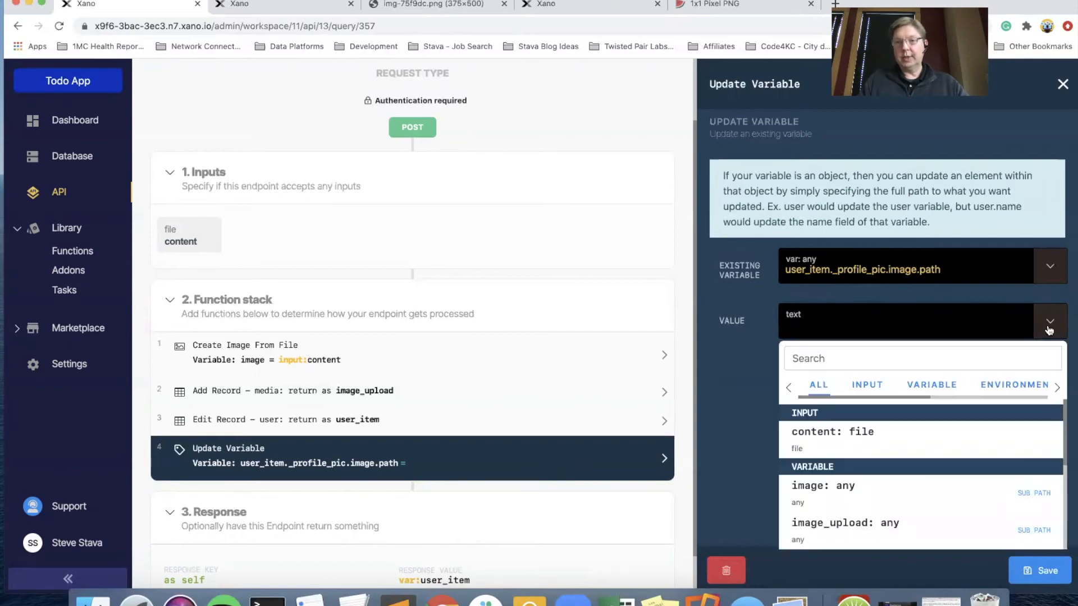
pyautogui.click(1024, 387)
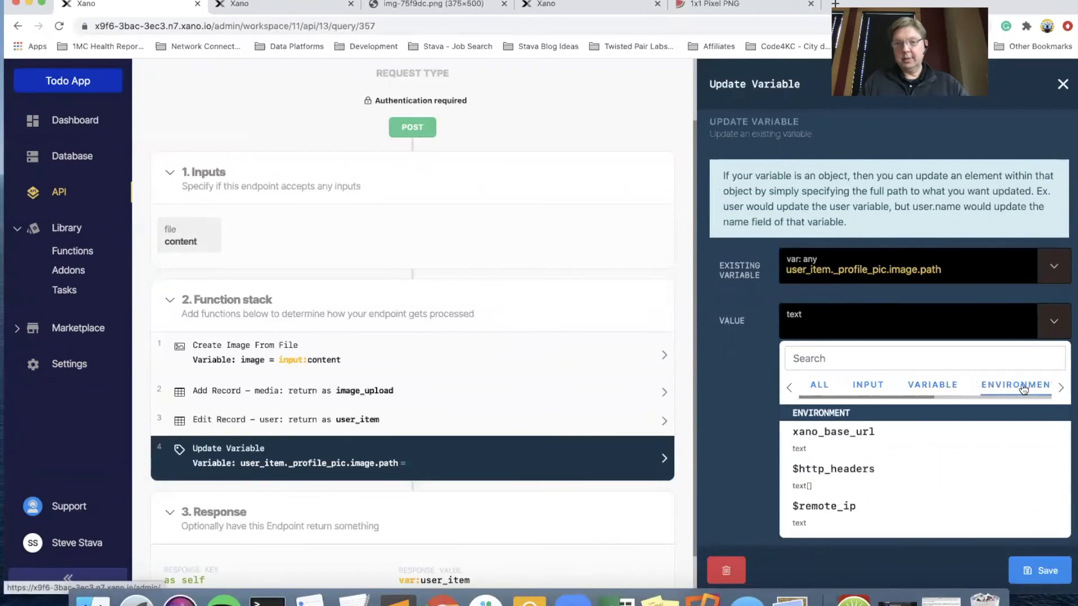
pyautogui.click(830, 429)
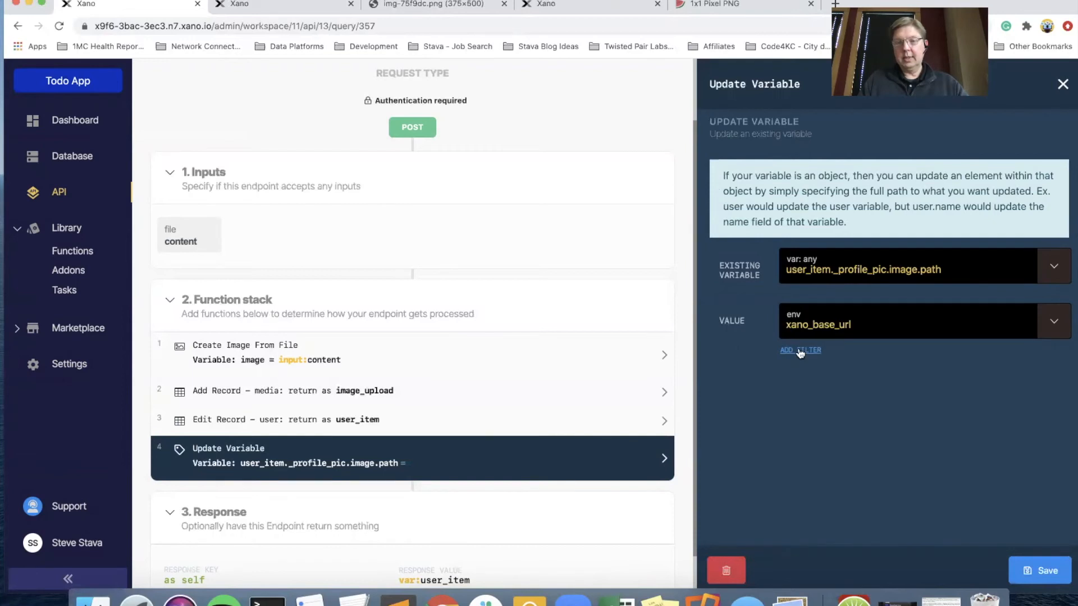
# Step: Start adding a filter to the xano_base_url value and search the filters for "conc"
pyautogui.click(799, 351)
pyautogui.click(853, 204)
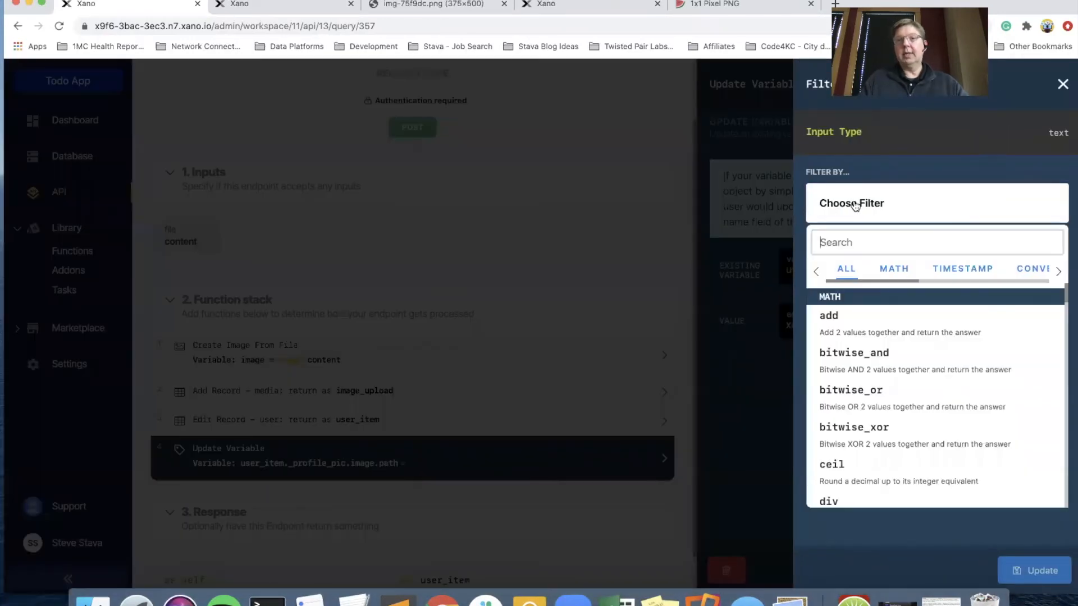
pyautogui.write('conc')
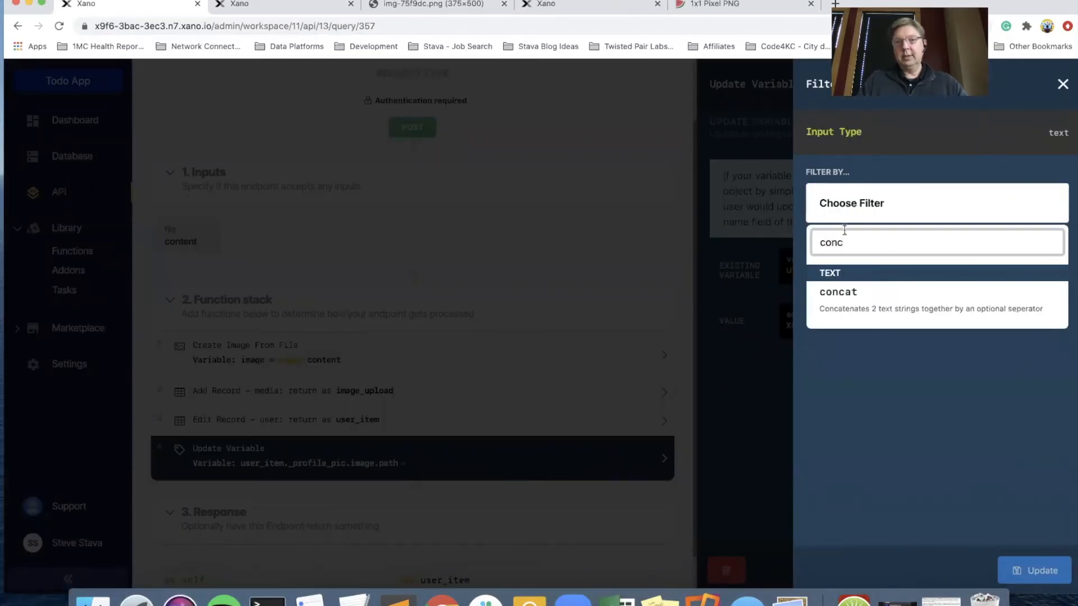
# Step: Clear the filter search and look through the available filters, including the text category
pyautogui.press('BackSpace')
pyautogui.press('BackSpace')
pyautogui.press('BackSpace')
pyautogui.press('BackSpace')
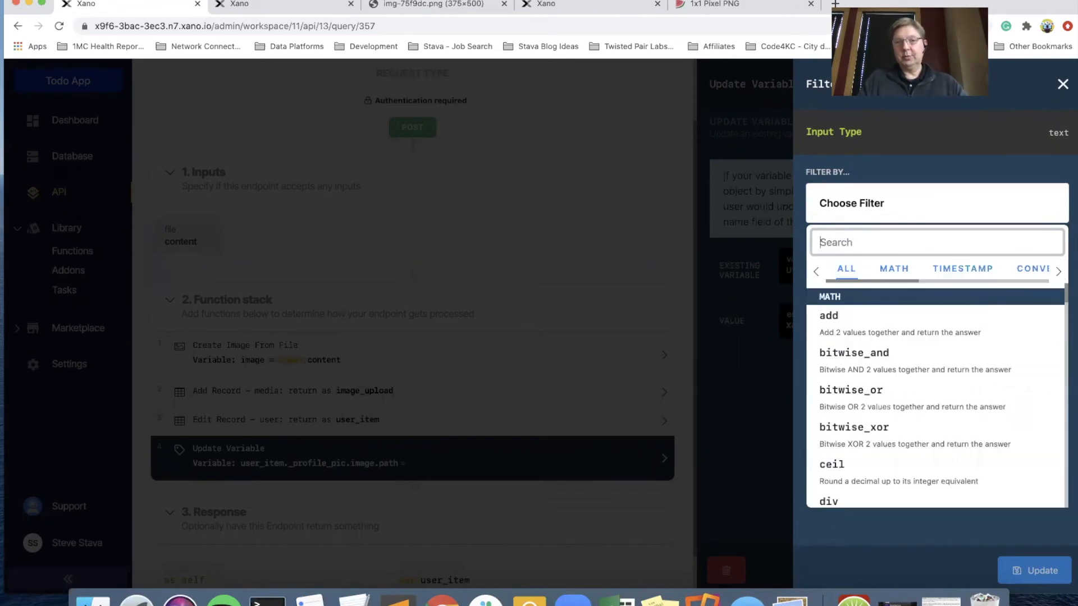
pyautogui.scroll(-3, 904, 352)
pyautogui.scroll(-3, 905, 352)
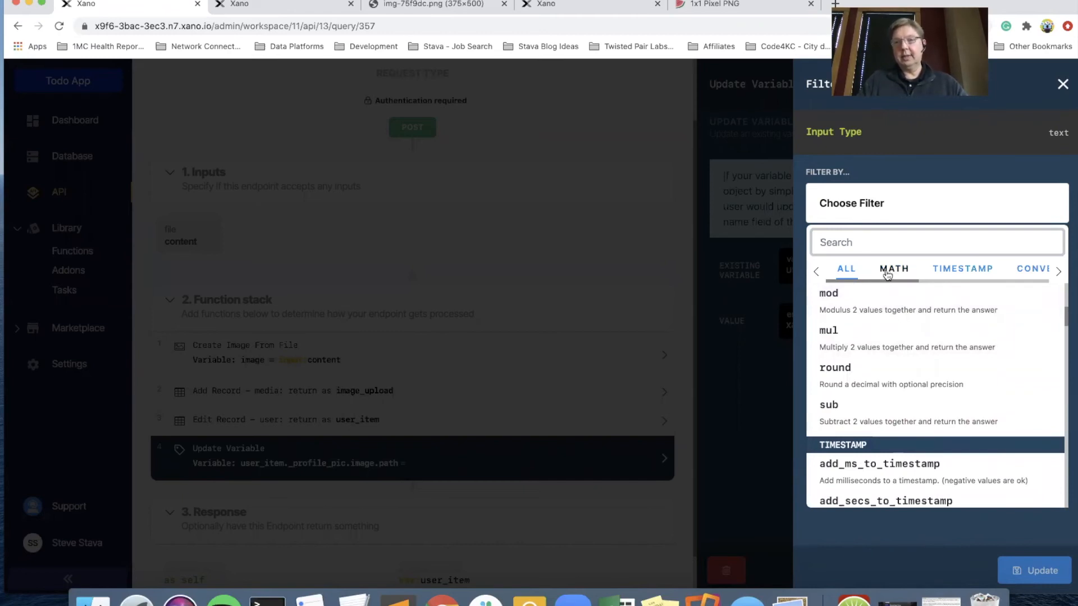
pyautogui.hscroll(5, 887, 272)
pyautogui.hscroll(2, 888, 268)
pyautogui.click(894, 269)
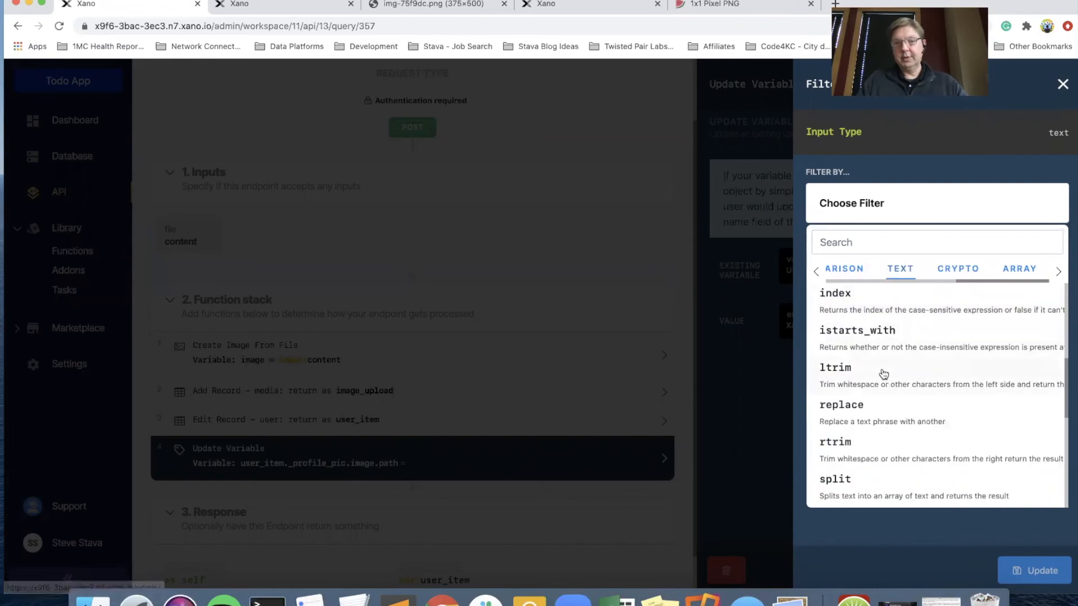
pyautogui.scroll(-3, 883, 374)
pyautogui.scroll(3, 883, 374)
pyautogui.scroll(-2, 884, 374)
pyautogui.scroll(-3, 884, 375)
# Step: Search the filters for "conc" again and choose the concat filter
pyautogui.click(868, 240)
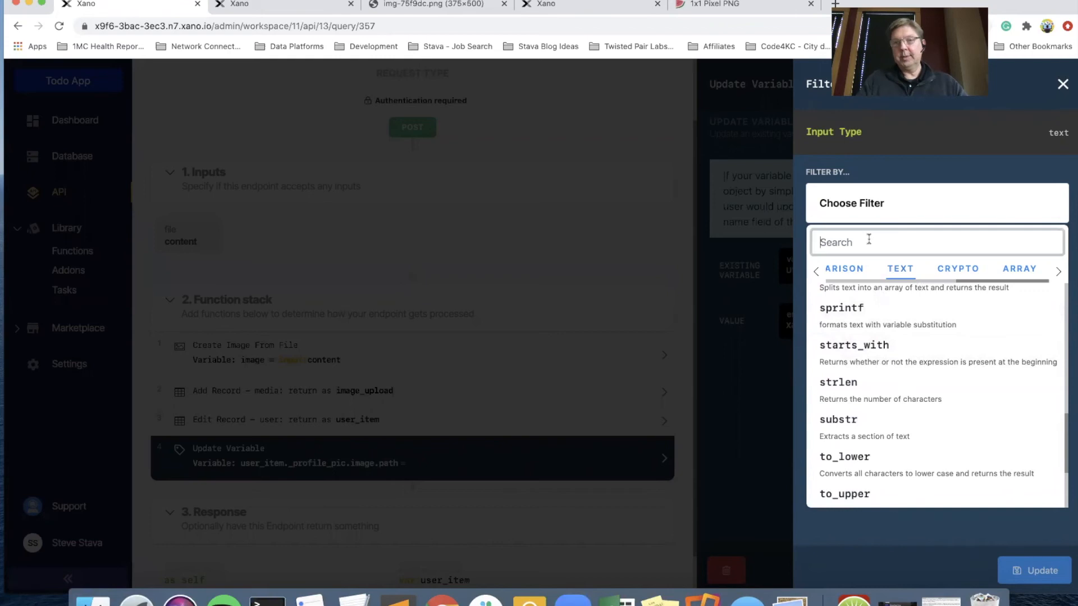
pyautogui.write('conc')
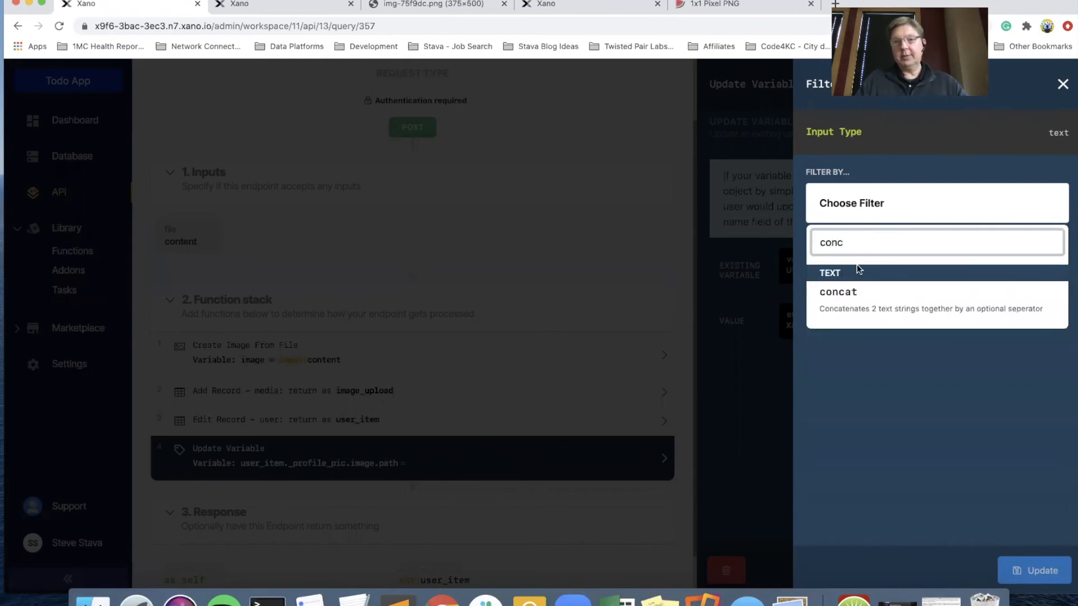
pyautogui.click(827, 298)
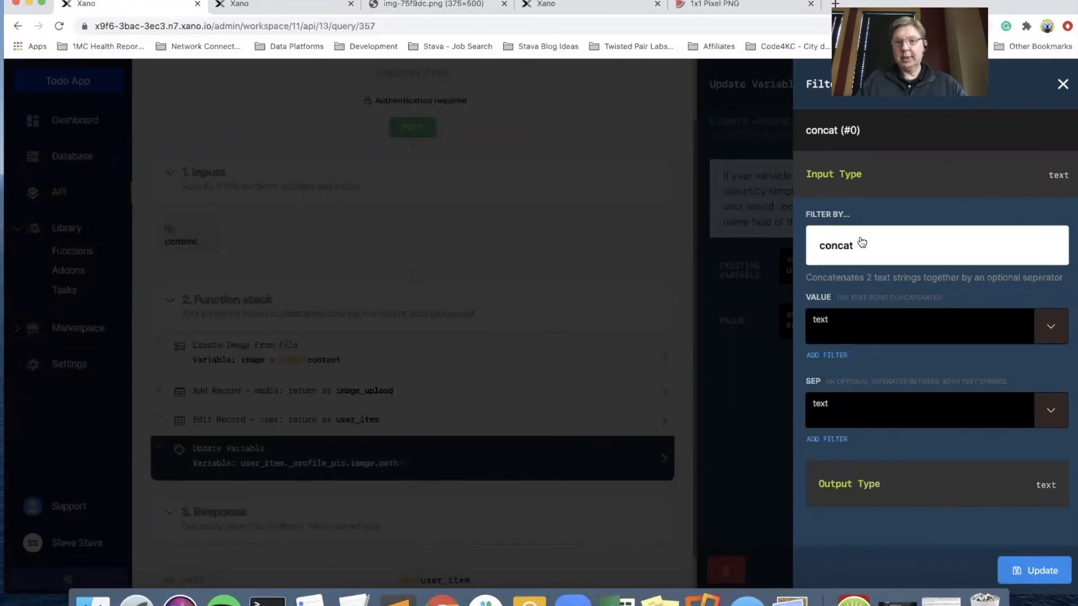
# Step: Set the concat filter's value to user_item._profile_pic.image.path with no separator, update the filter and save the function
pyautogui.click(1051, 331)
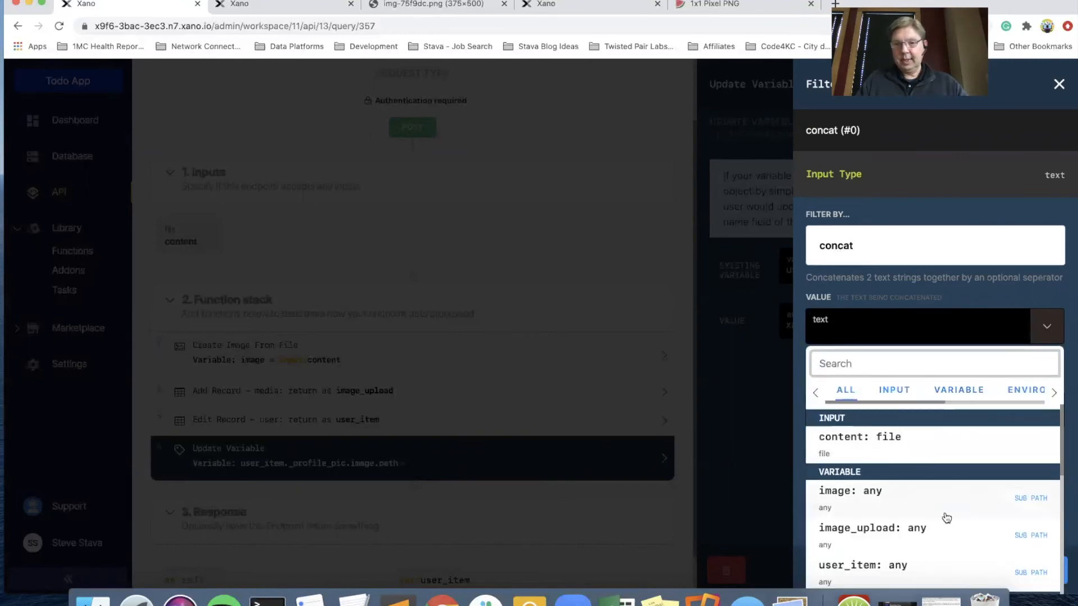
pyautogui.click(869, 565)
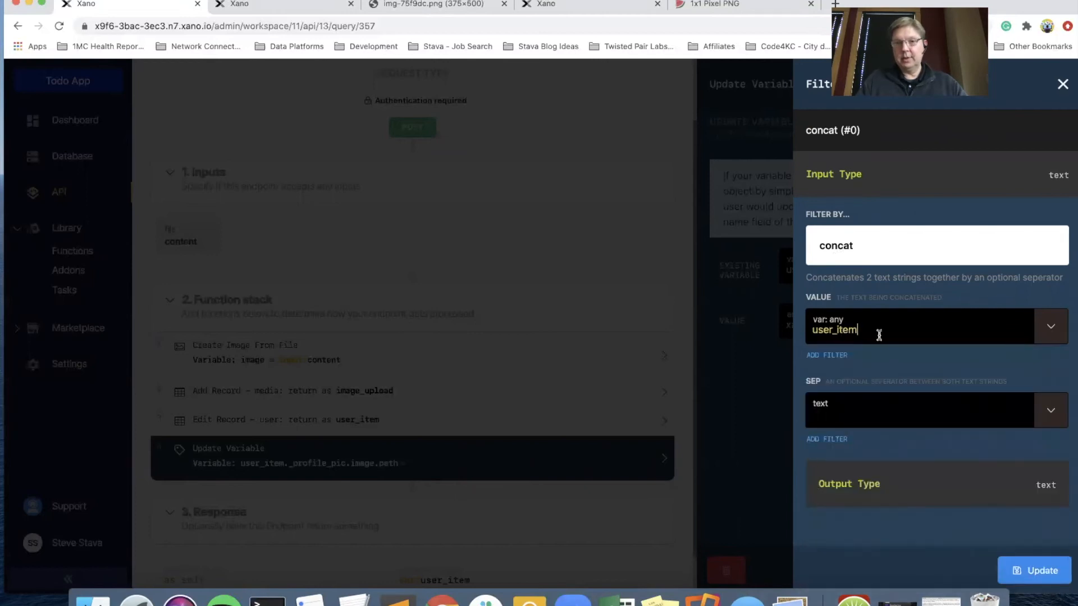
pyautogui.write('._profile_pic.image')
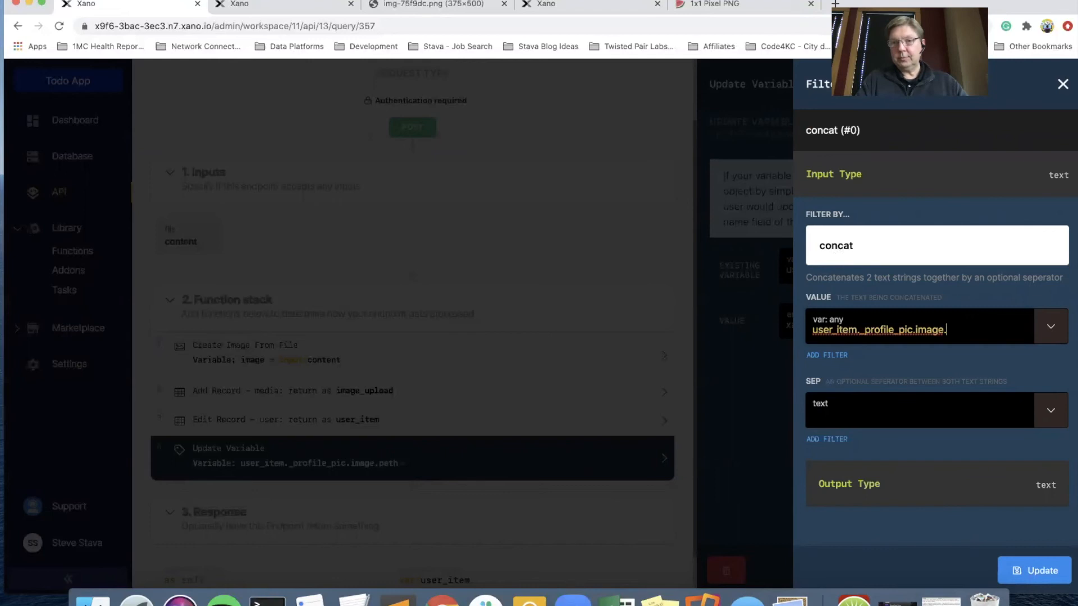
pyautogui.write('.path')
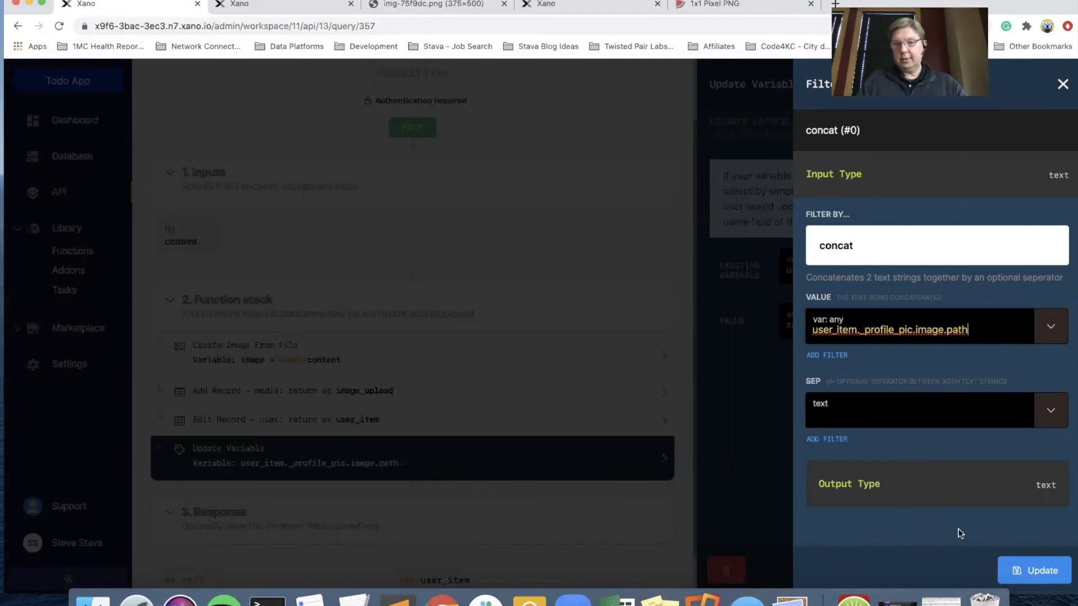
pyautogui.click(1034, 570)
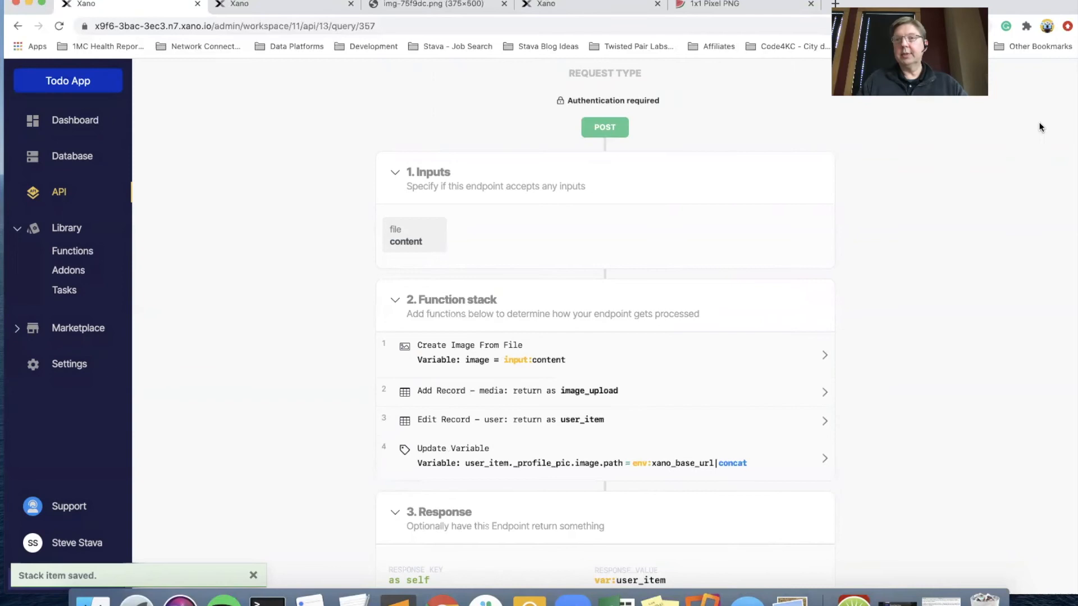
# Step: Open Run & Debug for the /upload/image endpoint and close the img-75f9dc.png page
pyautogui.scroll(2, 1036, 118)
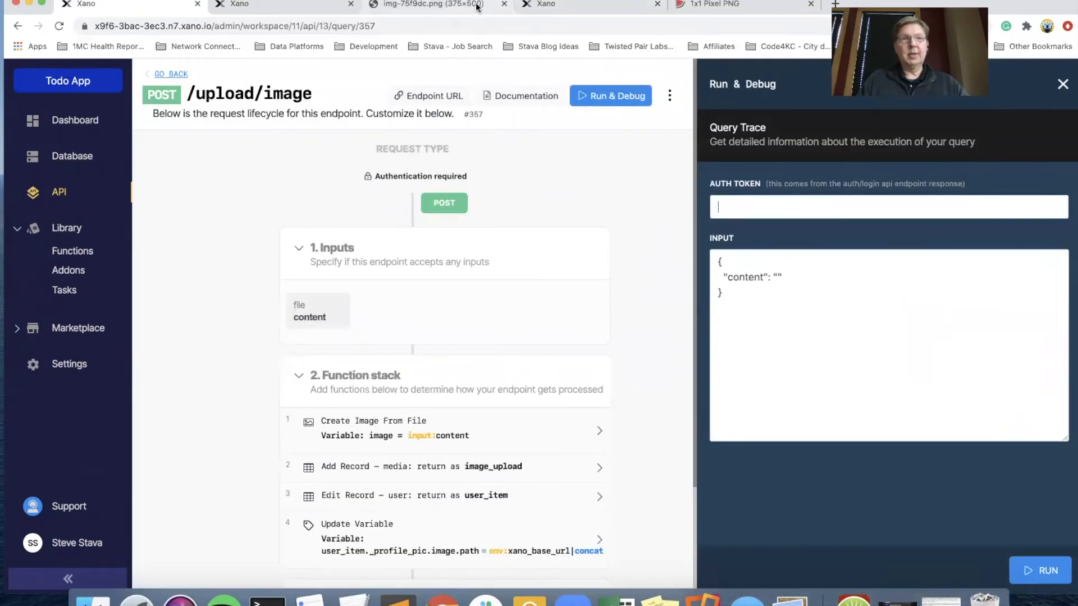
pyautogui.click(507, 6)
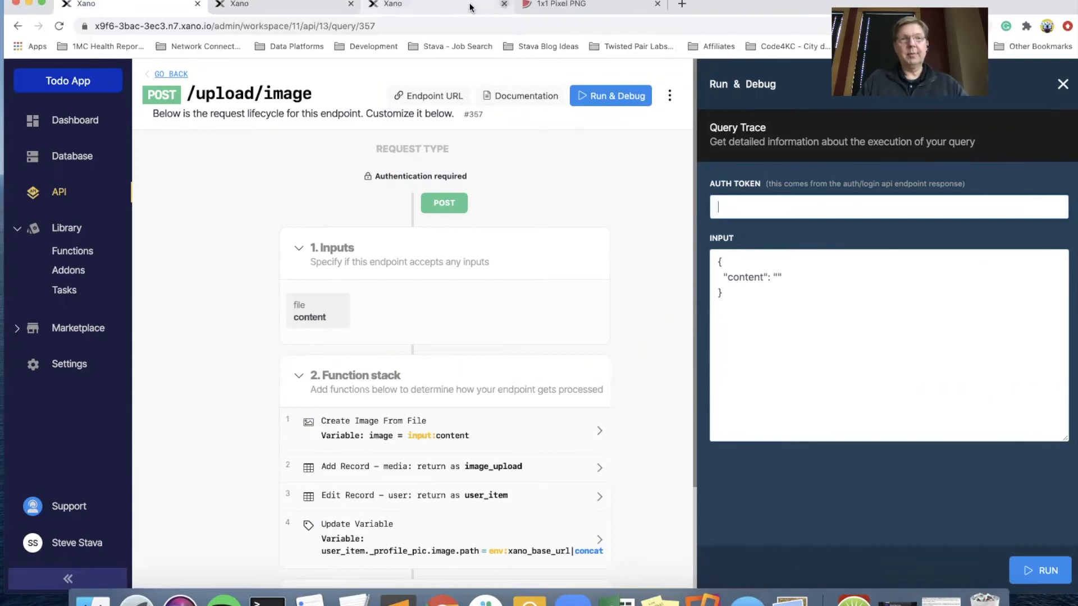
# Step: Copy the auth token from the /auth/login result and paste it into the auth token field of the /upload/image debug run
pyautogui.click(449, 5)
pyautogui.rightClick(815, 307)
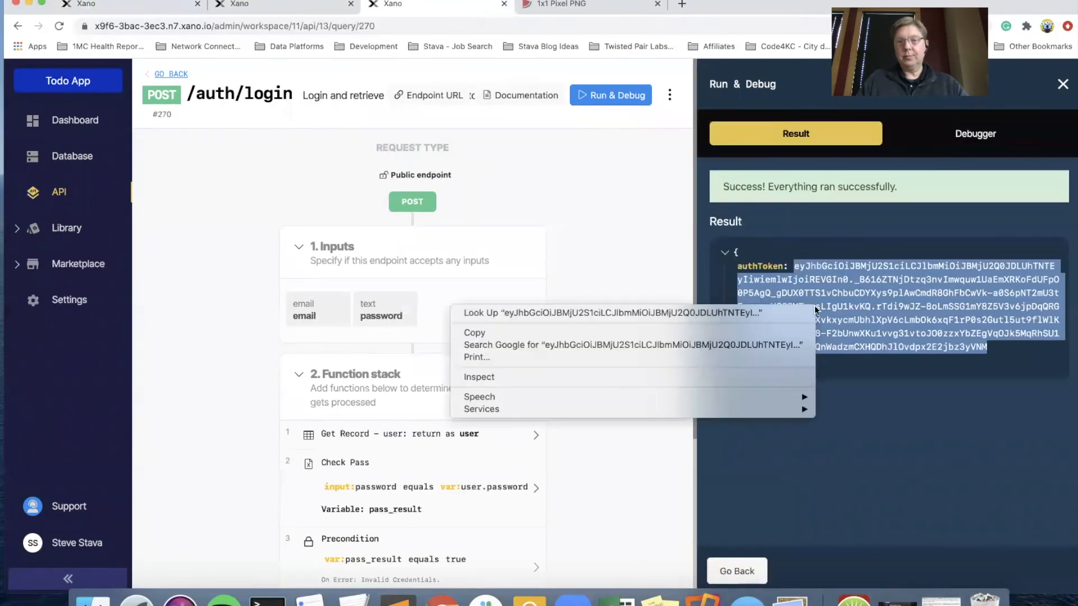
pyautogui.click(694, 332)
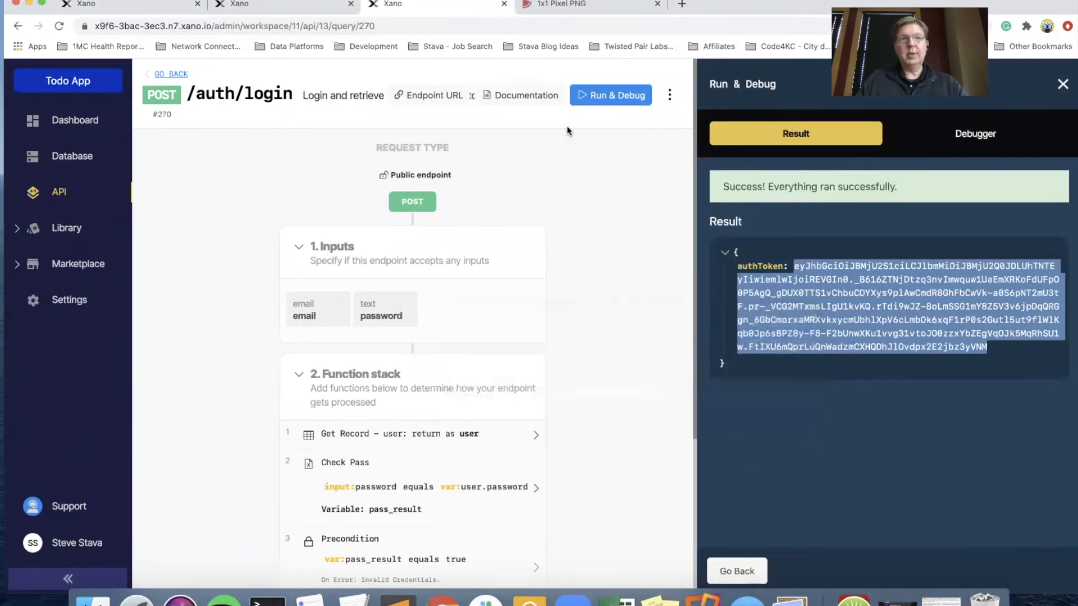
pyautogui.click(167, 12)
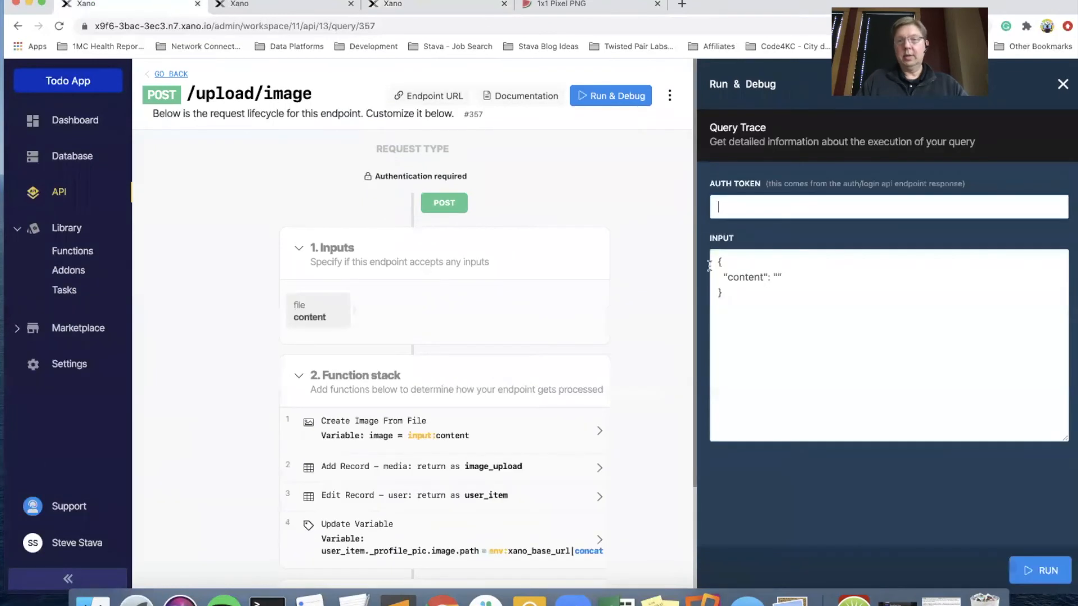
pyautogui.click(741, 209)
pyautogui.hotkey('ctrl', 'v')
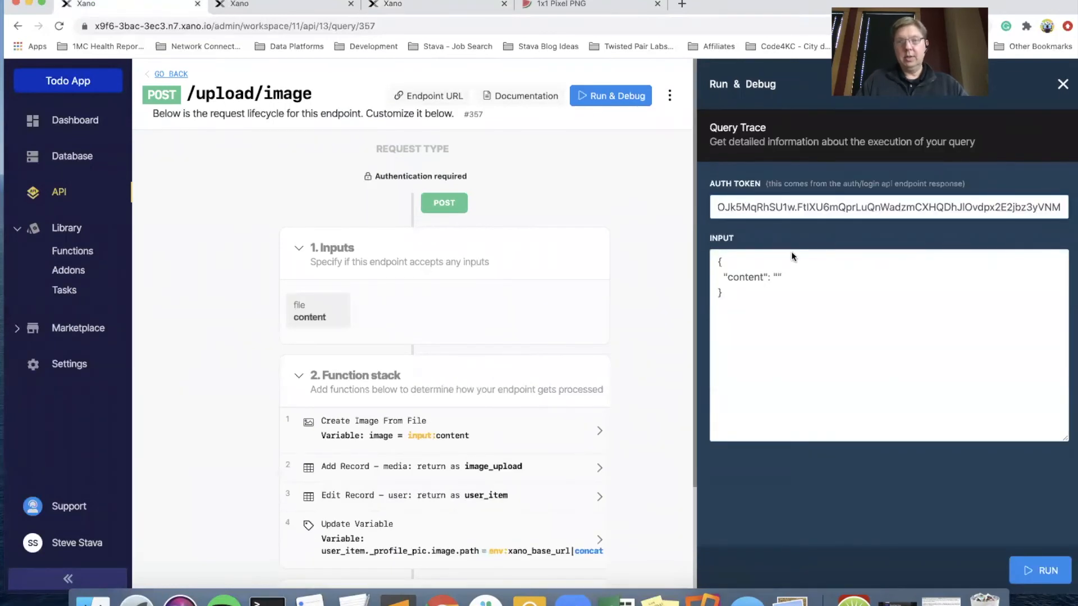
# Step: On the 1x1 Pixel PNG page, pick the green colour 01f9bb for the pixel and copy its Data URL output
pyautogui.click(552, 6)
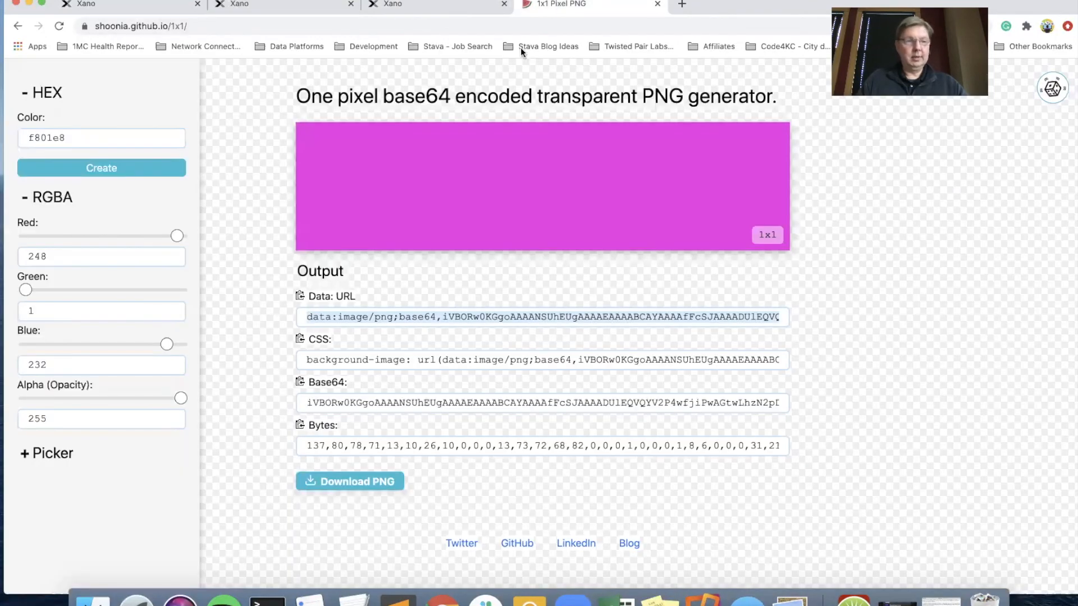
pyautogui.click(385, 160)
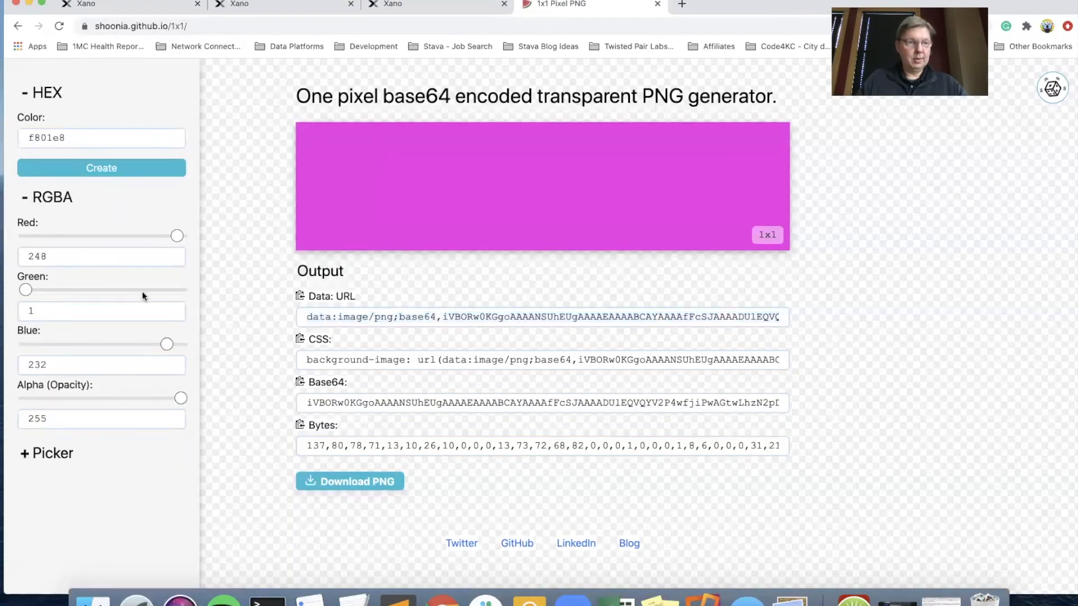
pyautogui.click(51, 452)
pyautogui.click(73, 483)
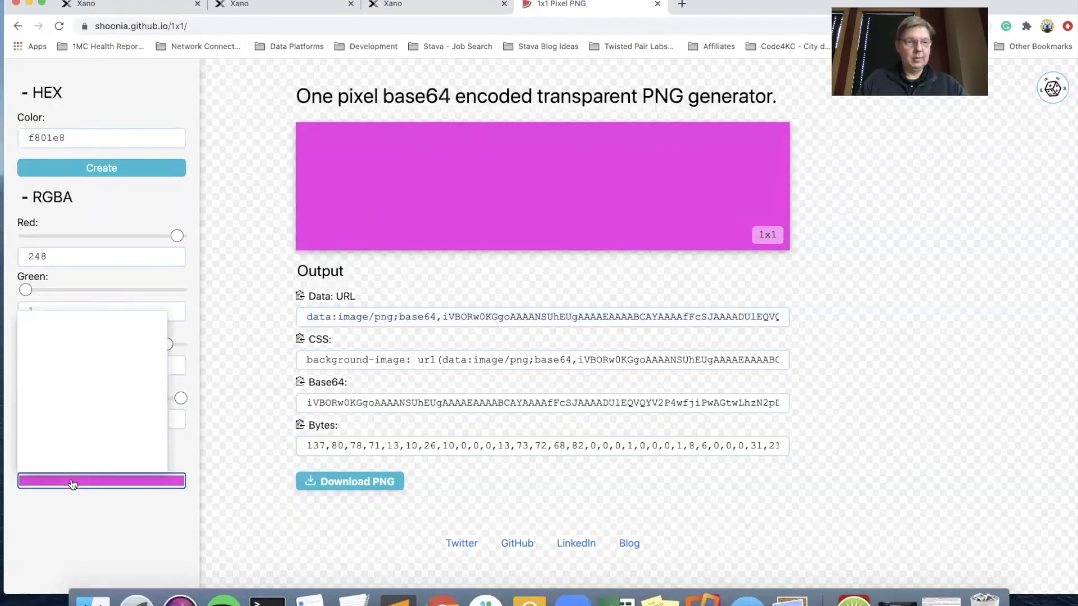
pyautogui.click(118, 414)
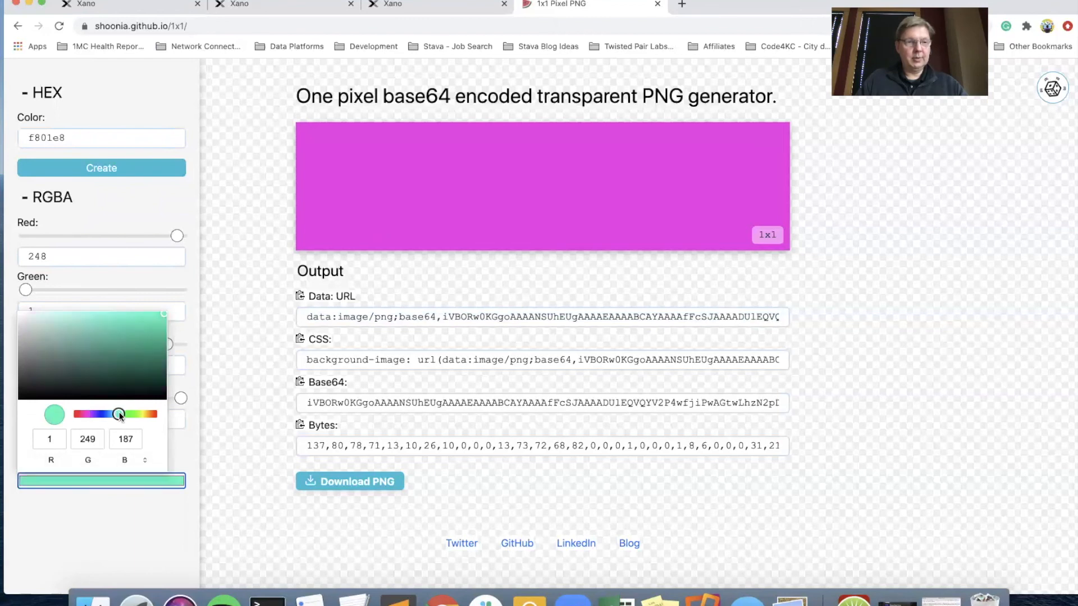
pyautogui.click(113, 522)
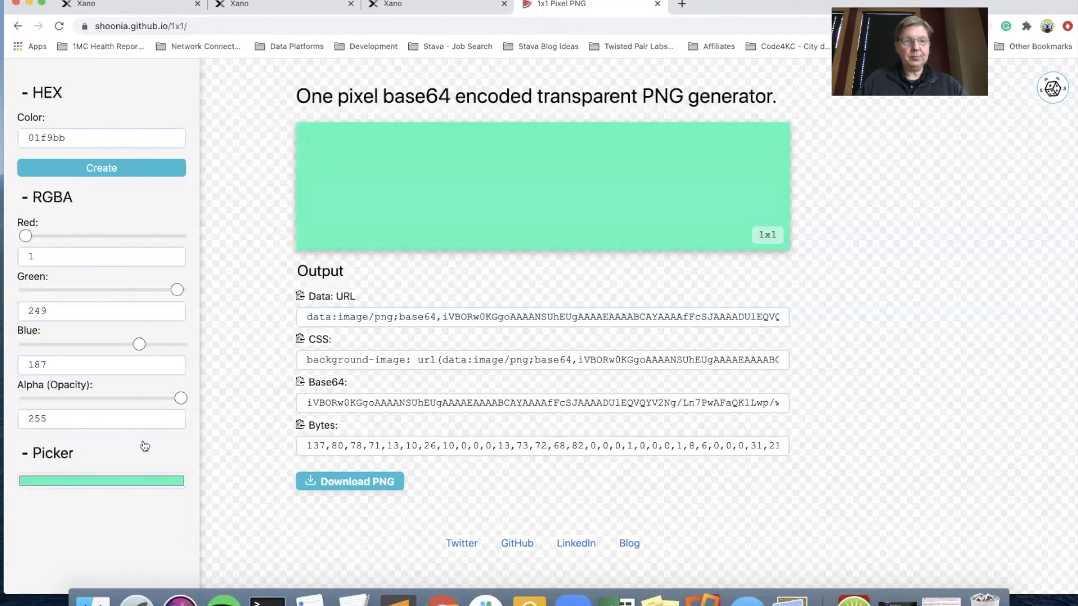
pyautogui.click(300, 296)
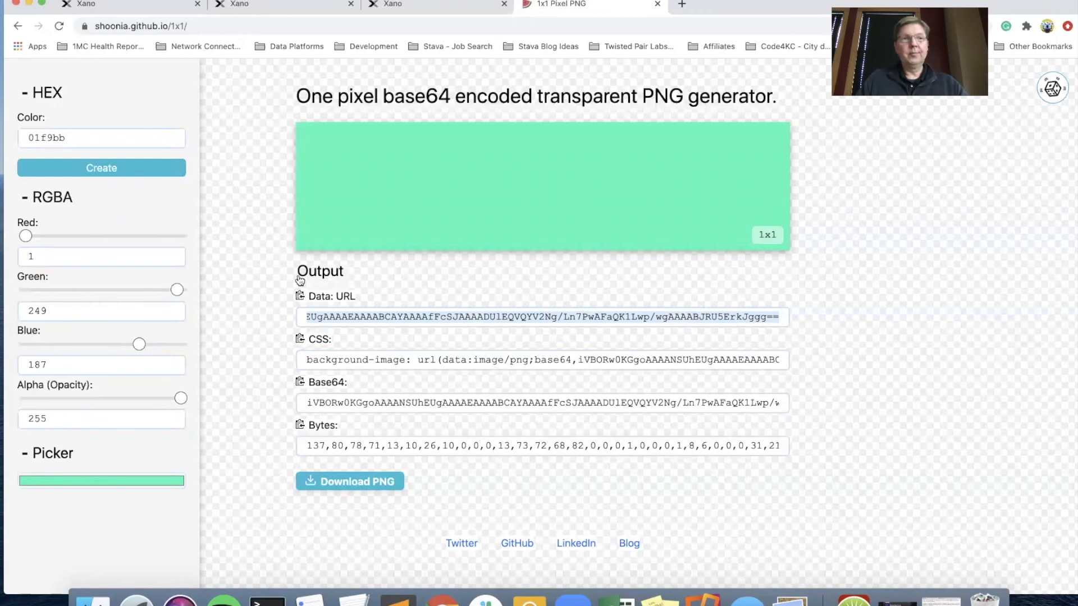
# Step: Paste the copied data URL as the content value of the /upload/image debug input in Xano and run the query
pyautogui.click(151, 16)
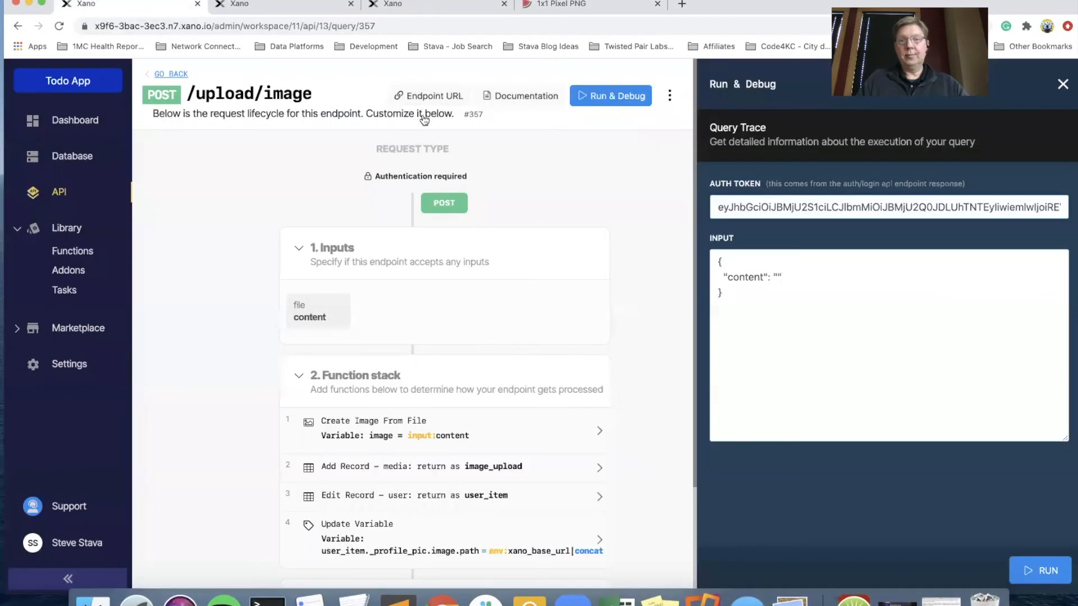
pyautogui.click(777, 276)
pyautogui.press('super+v')
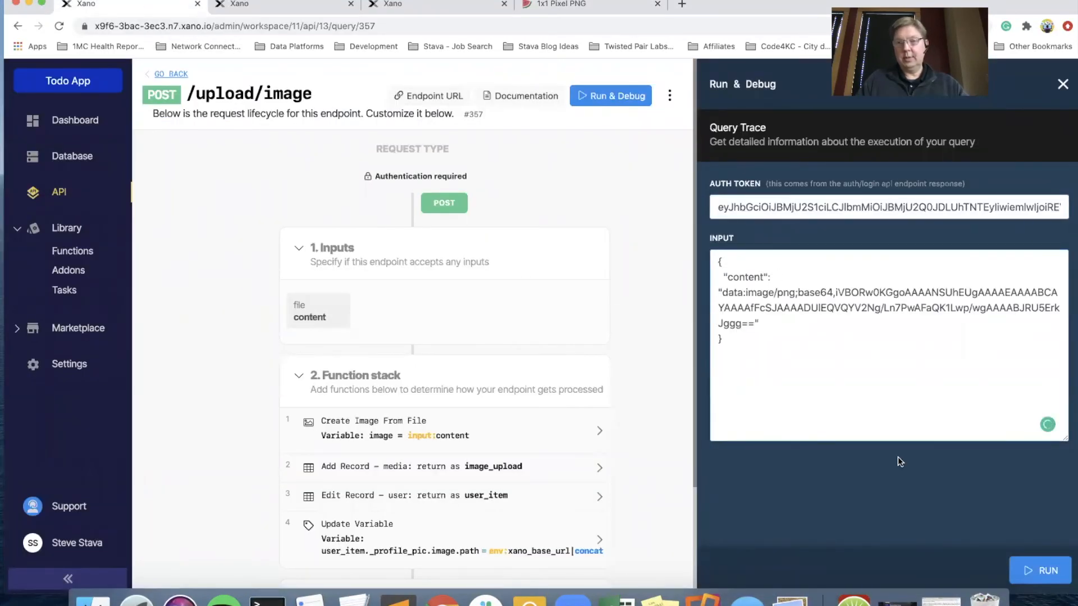
pyautogui.click(1041, 570)
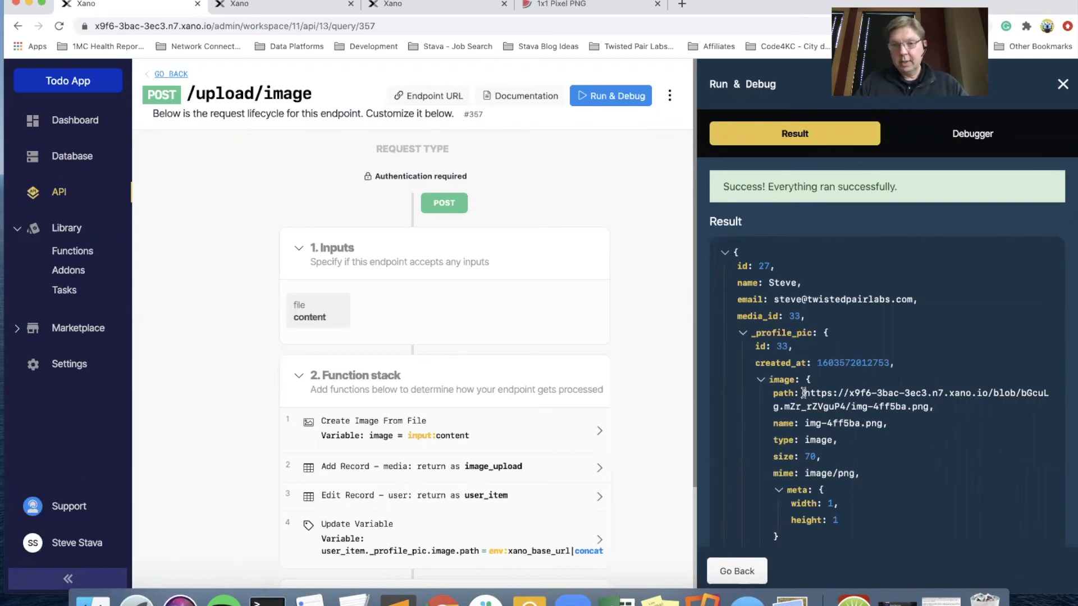
# Step: Open the image path from the run result on a new page to check it, and close the page and Run & Debug
pyautogui.moveTo(804, 393); pyautogui.dragTo(944, 406)
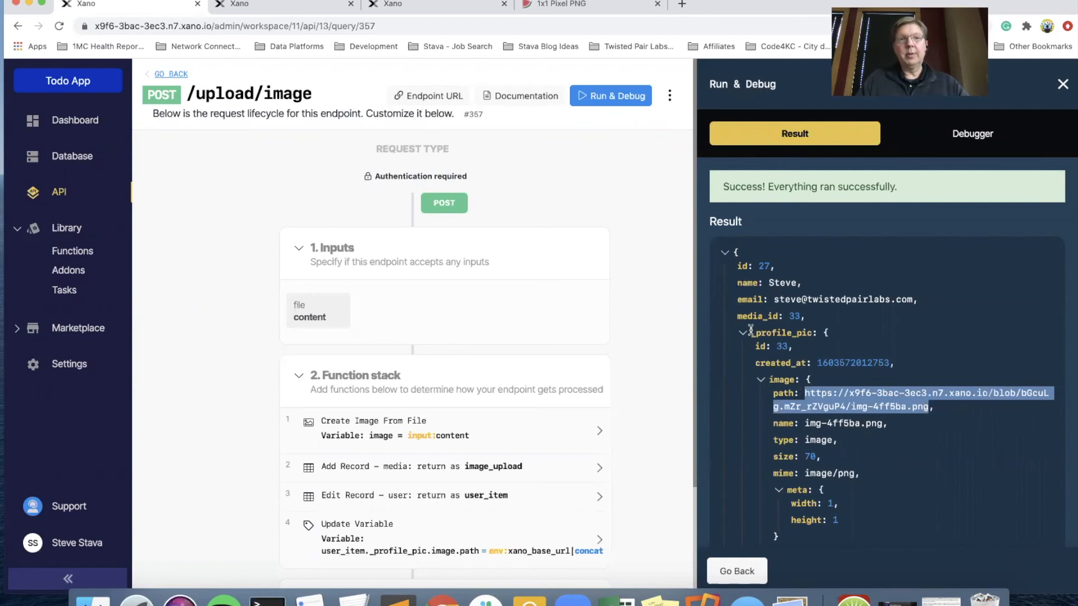
pyautogui.click(678, 4)
pyautogui.press('super+v')
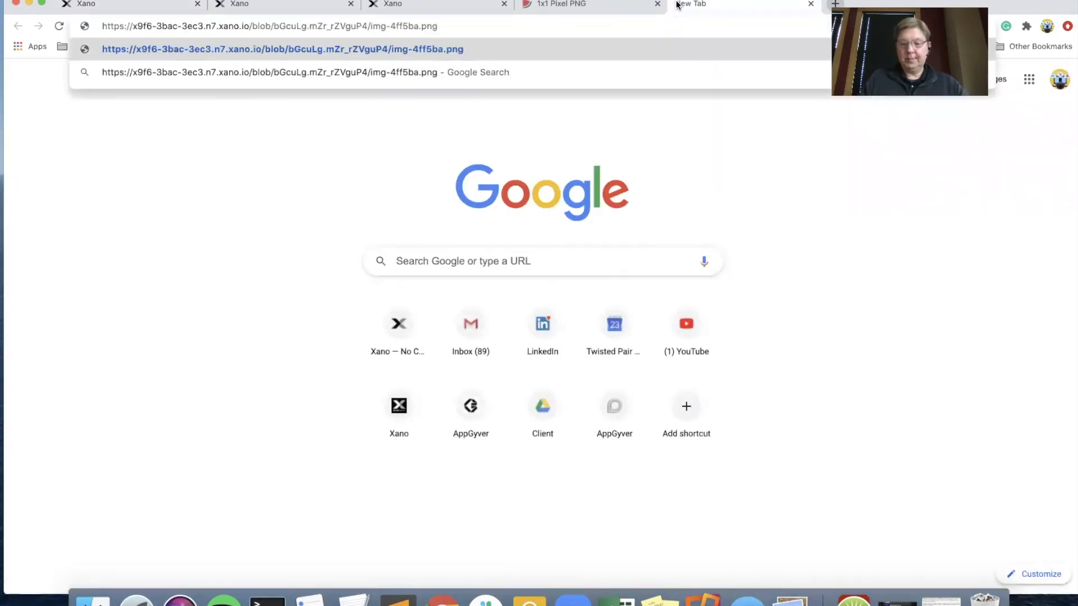
pyautogui.press('Return')
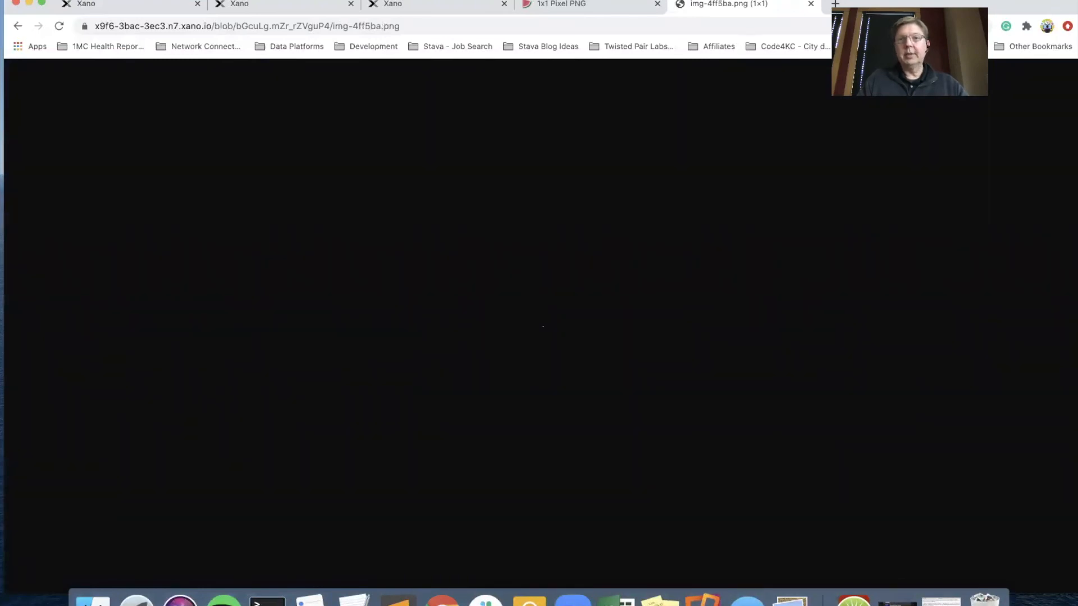
pyautogui.click(812, 5)
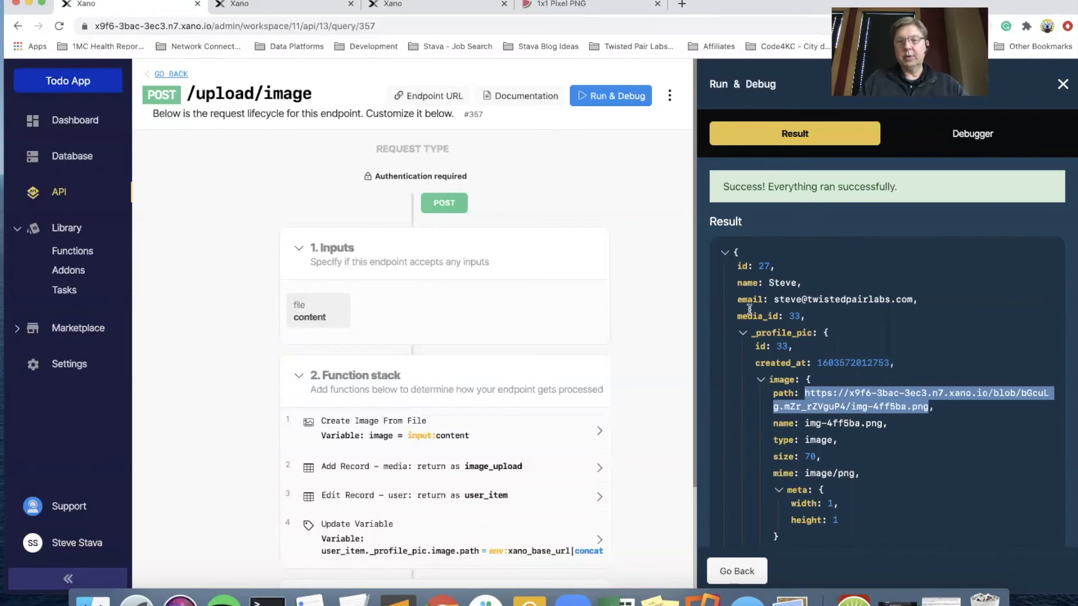
pyautogui.click(1064, 85)
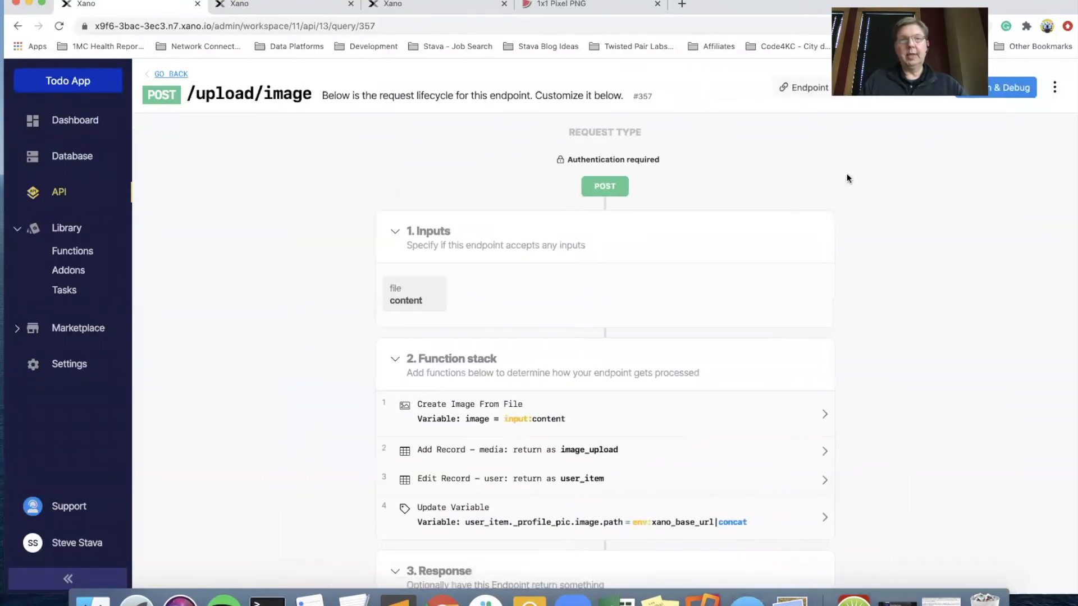
# Step: Switch to AppGyver and select the Set app variable node that follows Create record in the image's logic
pyautogui.hotkey('ctrl', 'Right')
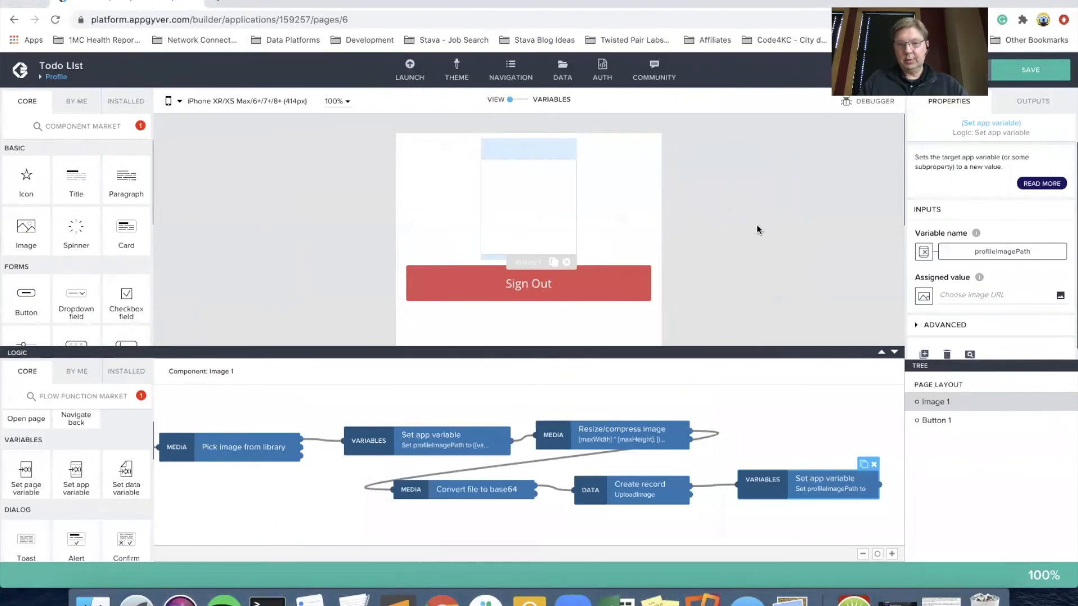
pyautogui.click(634, 499)
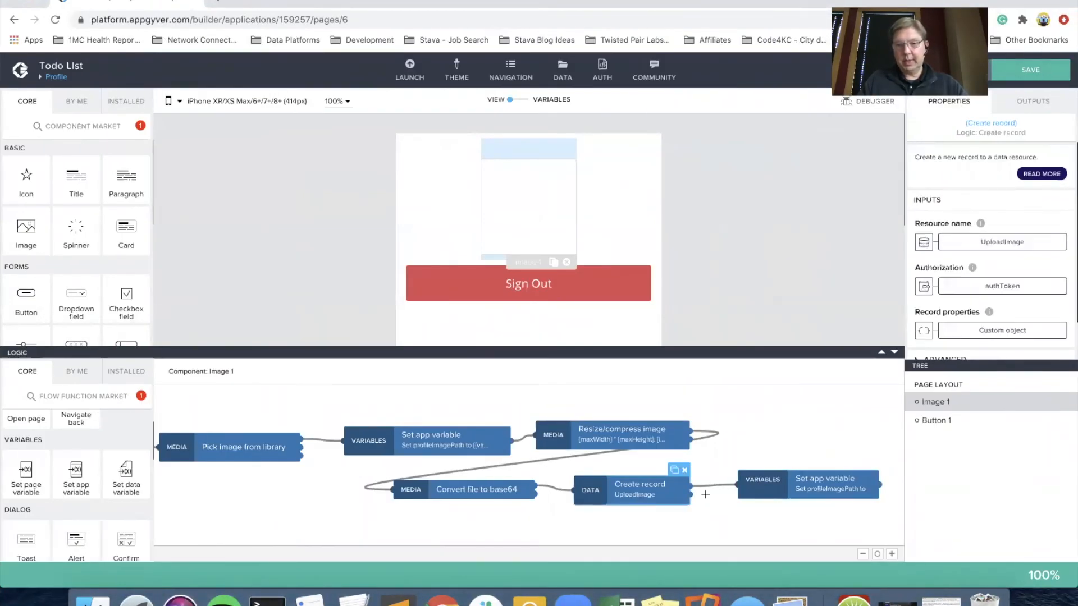
pyautogui.click(769, 486)
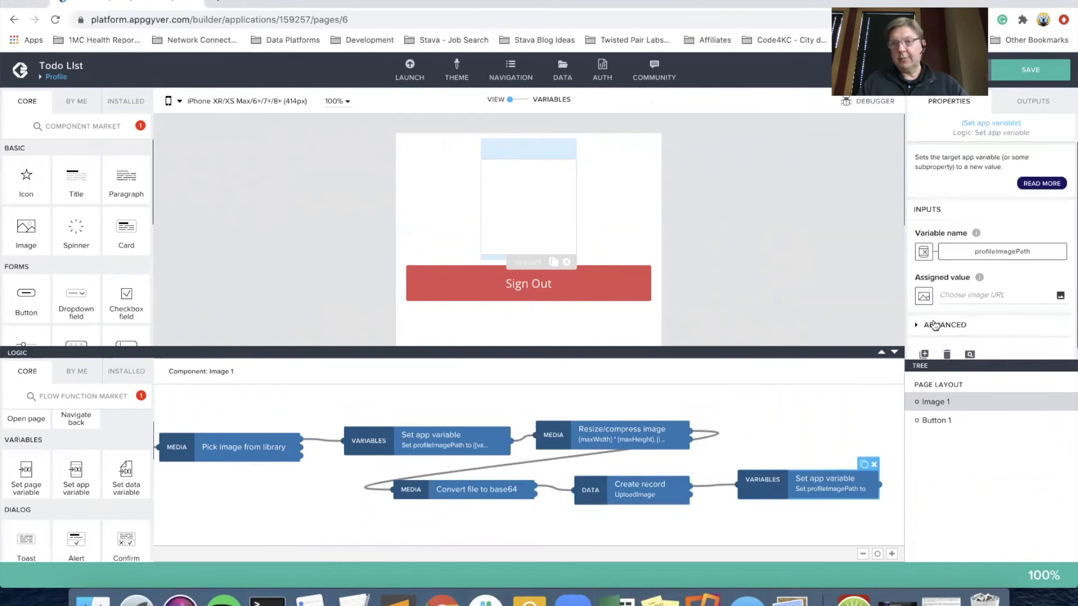
pyautogui.click(924, 295)
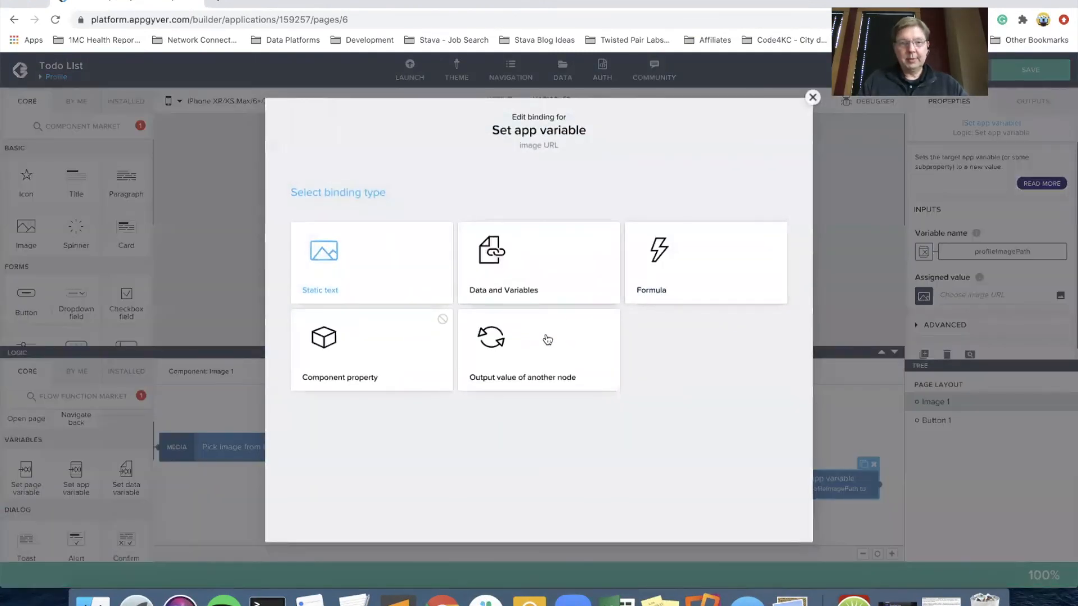
pyautogui.click(534, 353)
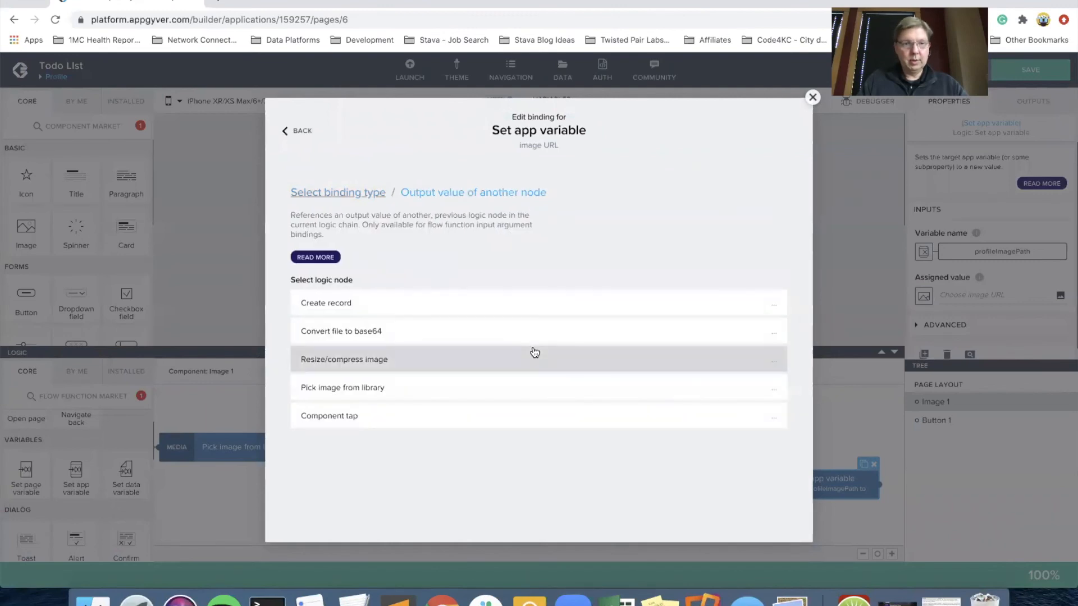
pyautogui.click(405, 309)
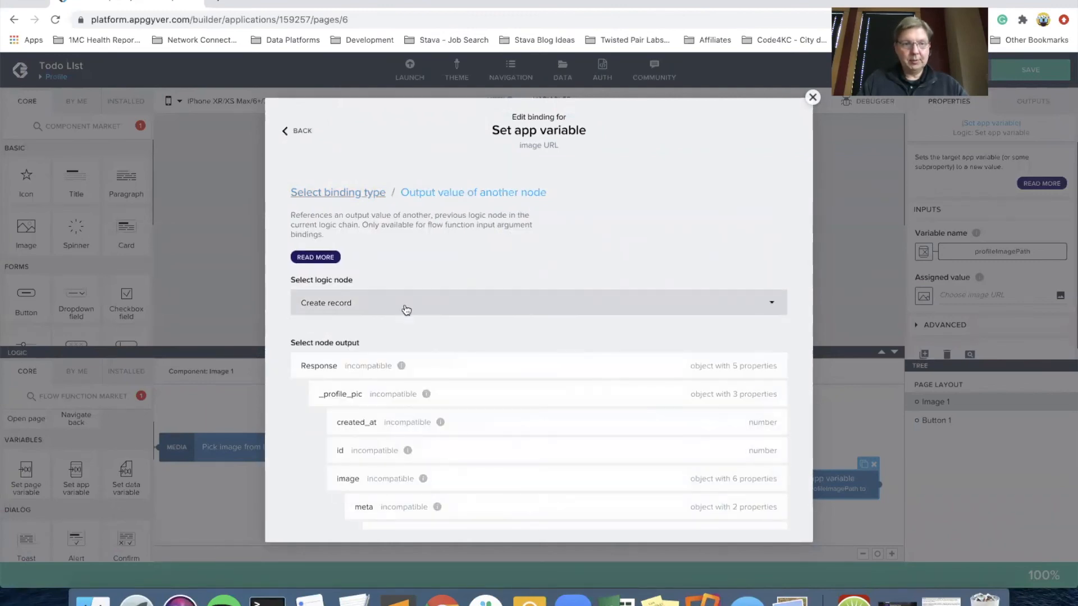
pyautogui.scroll(-3, 499, 373)
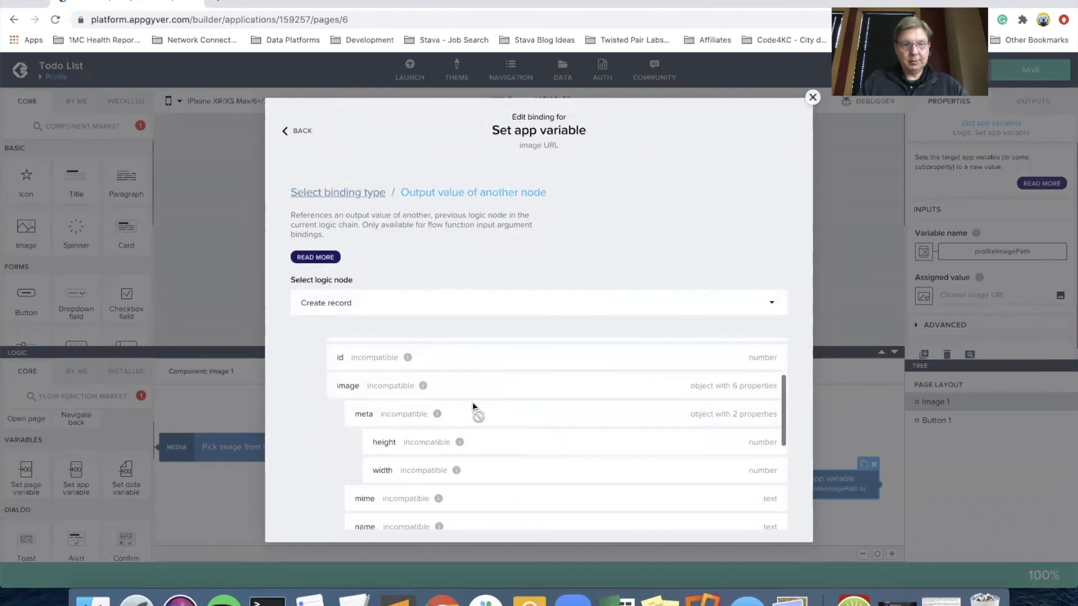
pyautogui.scroll(-4, 500, 431)
pyautogui.scroll(1, 501, 430)
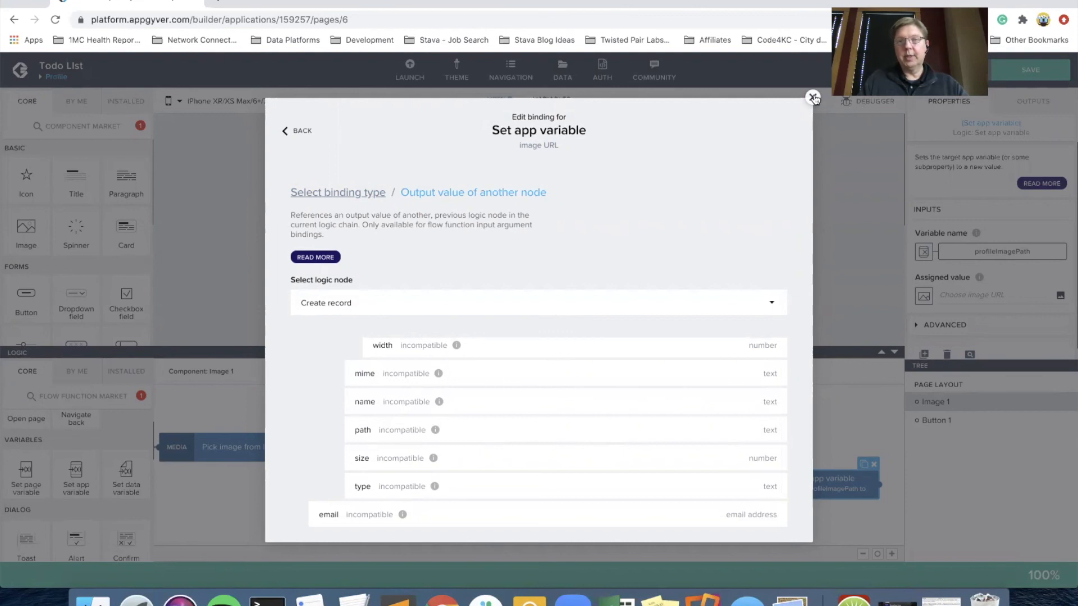
pyautogui.click(812, 97)
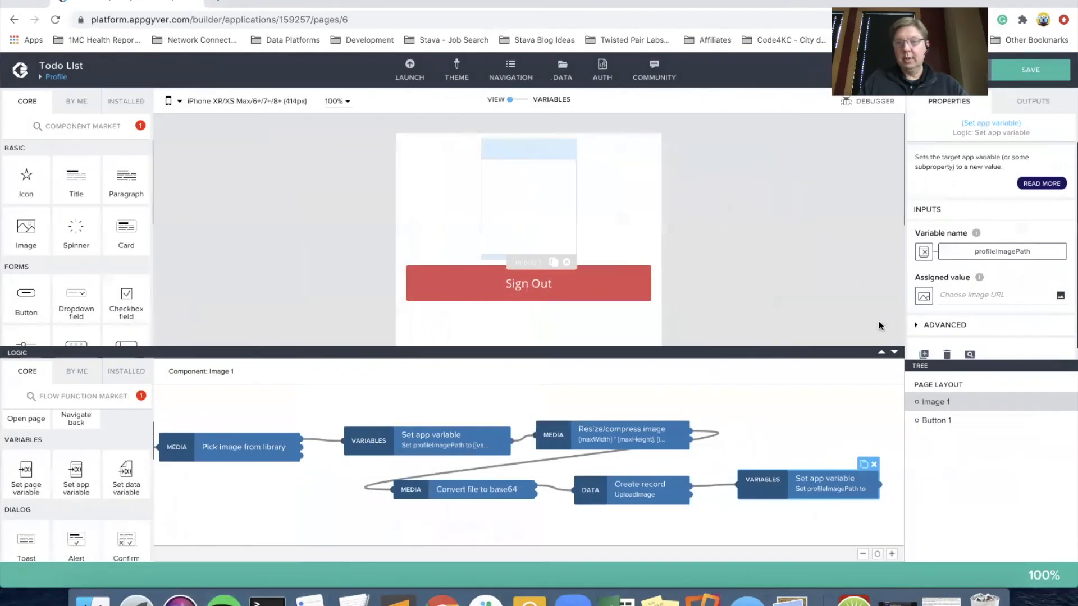
# Step: Bind profileImagePath's assigned value to the formula outputs["Create record"].response._profile_pic.image.path and save the binding
pyautogui.click(923, 296)
pyautogui.click(706, 277)
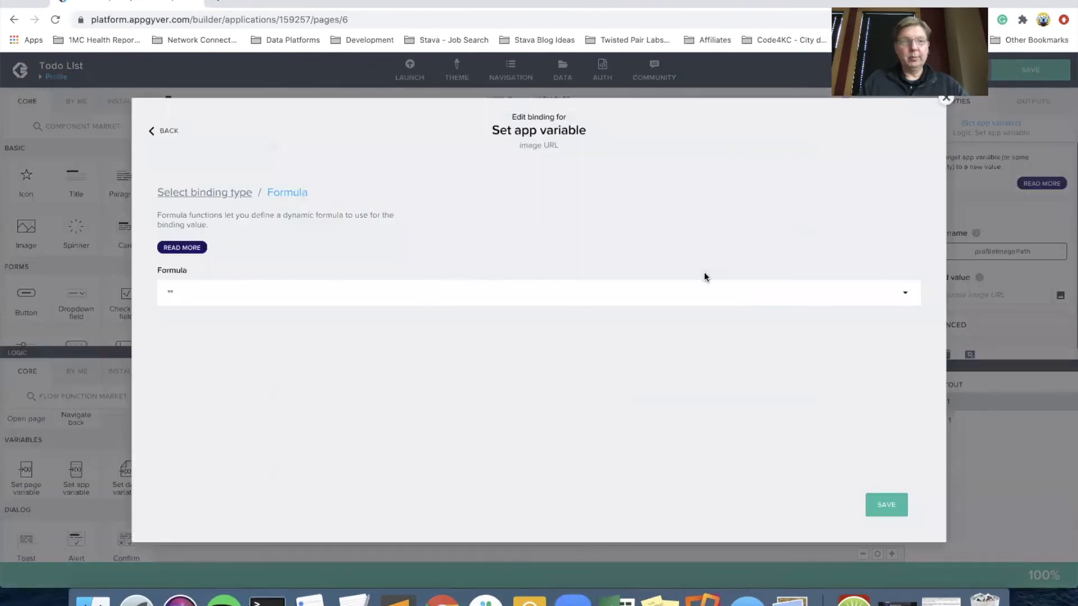
pyautogui.click(293, 290)
pyautogui.press('BackSpace')
pyautogui.press('BackSpace')
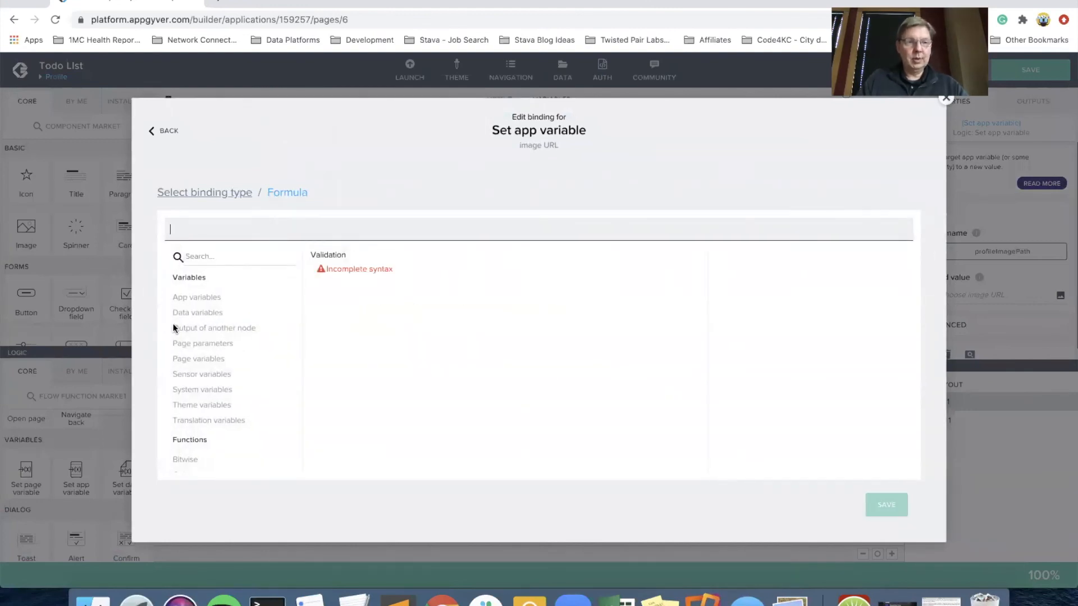
pyautogui.click(209, 328)
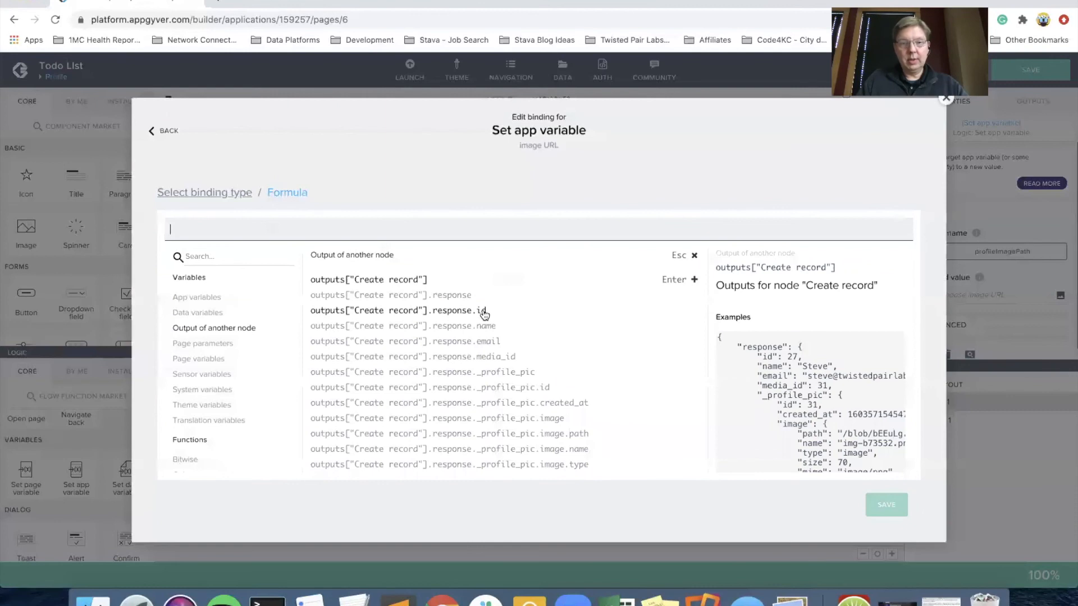
pyautogui.scroll(-3, 477, 312)
pyautogui.scroll(-1, 484, 315)
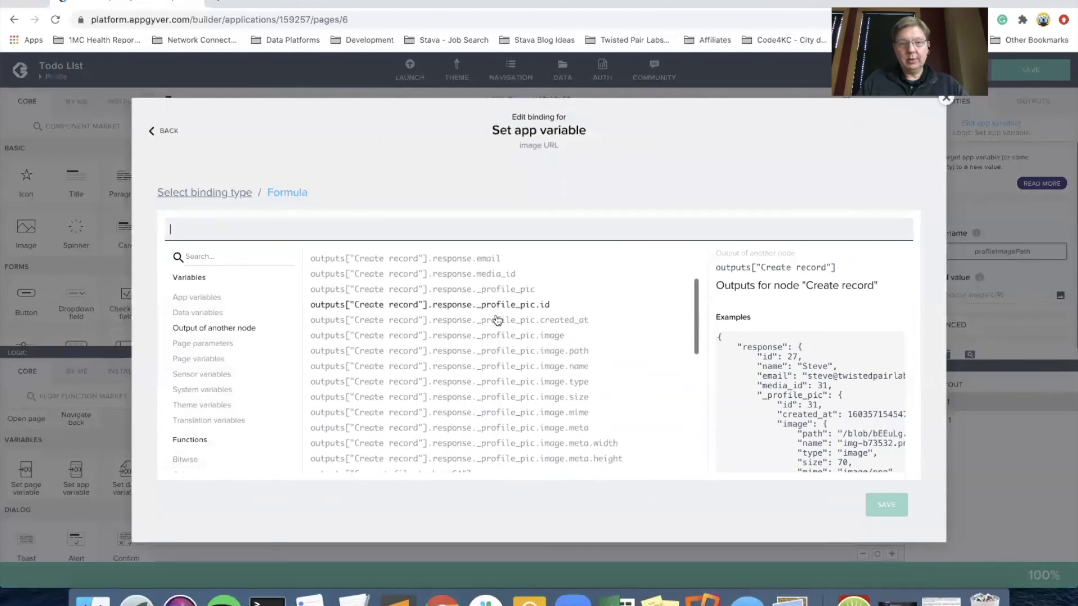
pyautogui.click(520, 351)
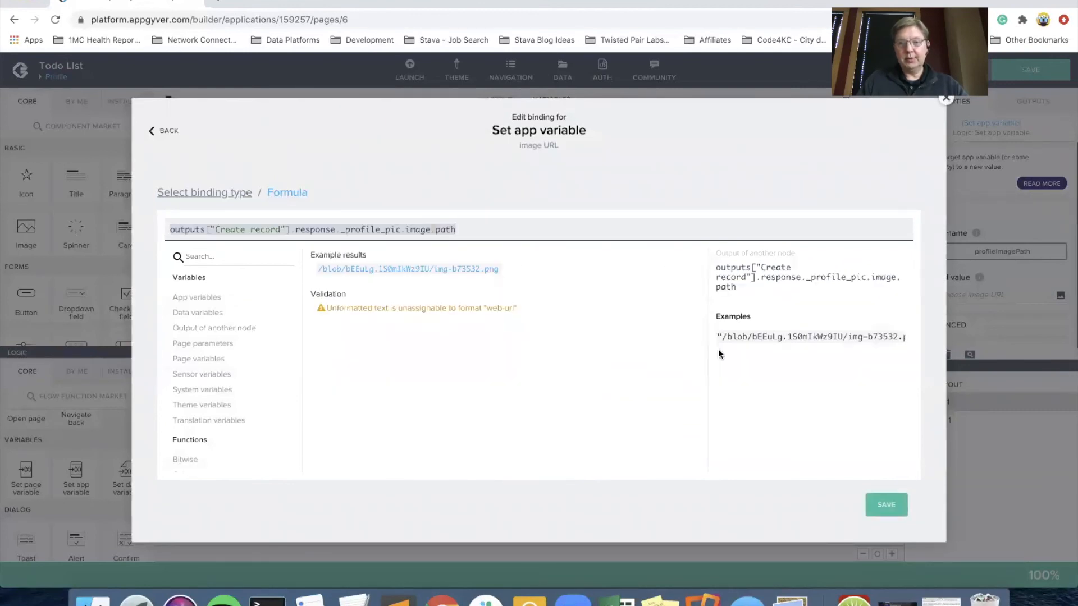
pyautogui.click(886, 506)
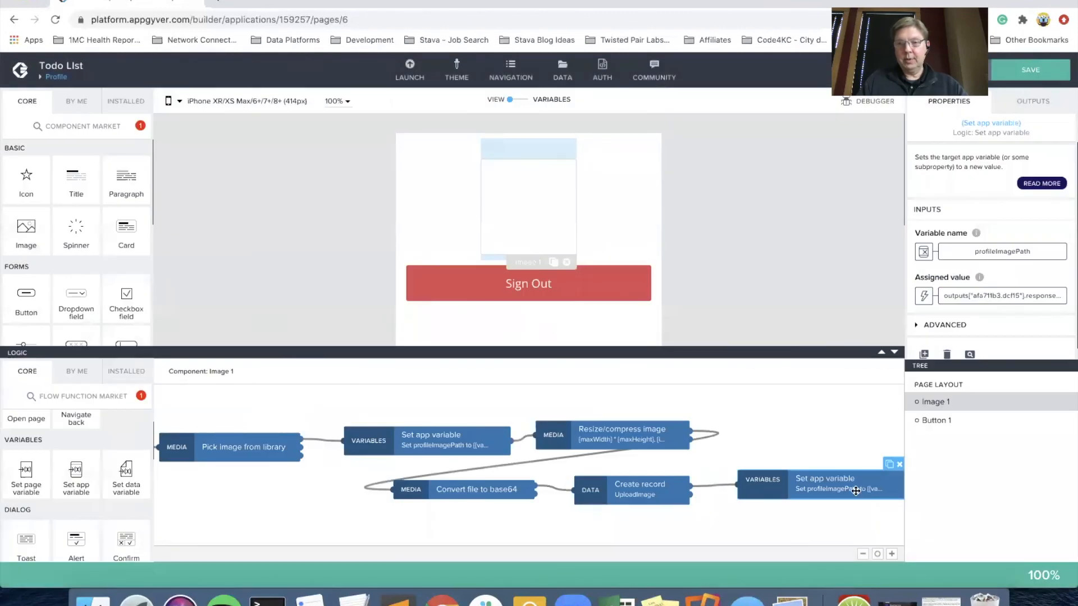
# Step: Move the final Set app variable node slightly down and closer to Create record, and save the application
pyautogui.moveTo(814, 504); pyautogui.dragTo(819, 500)
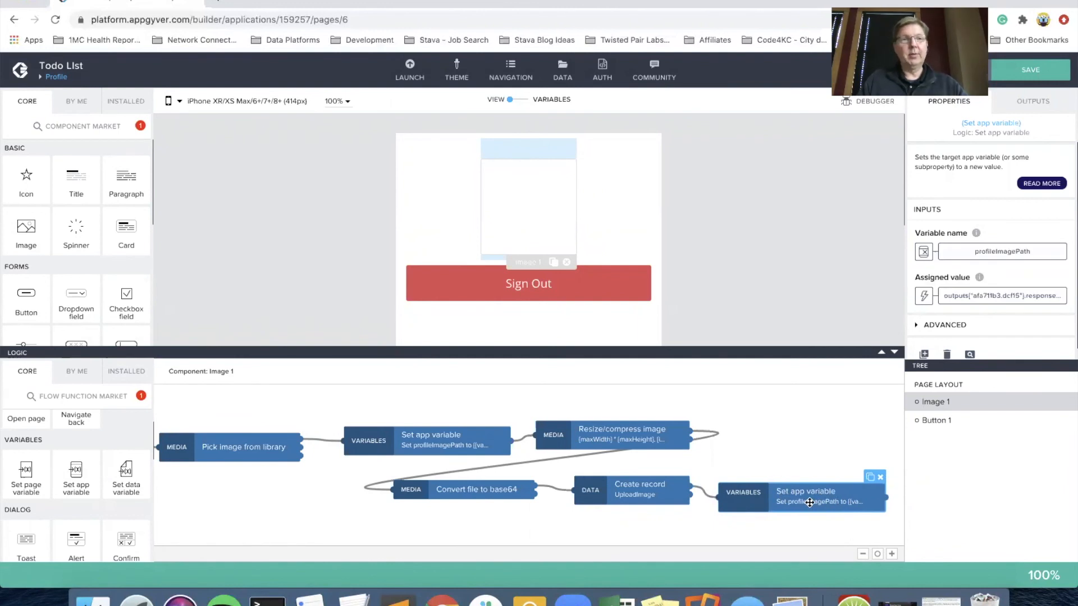
pyautogui.click(1031, 70)
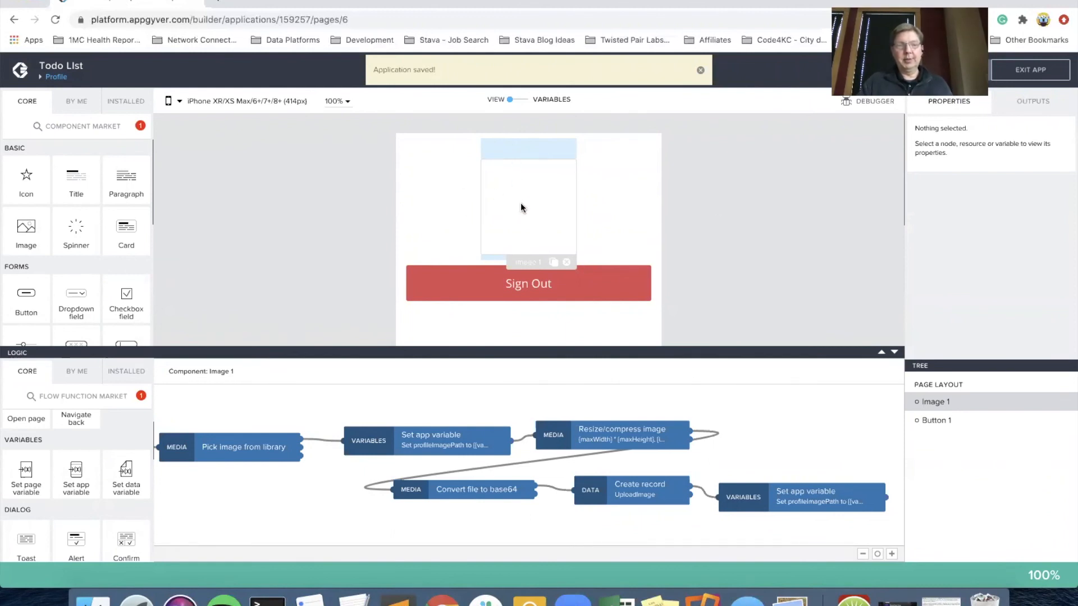
# Step: Review the image's logic flow and the inputs of both Set app variable nodes for profileImagePath
pyautogui.hscroll(-3, 236, 462)
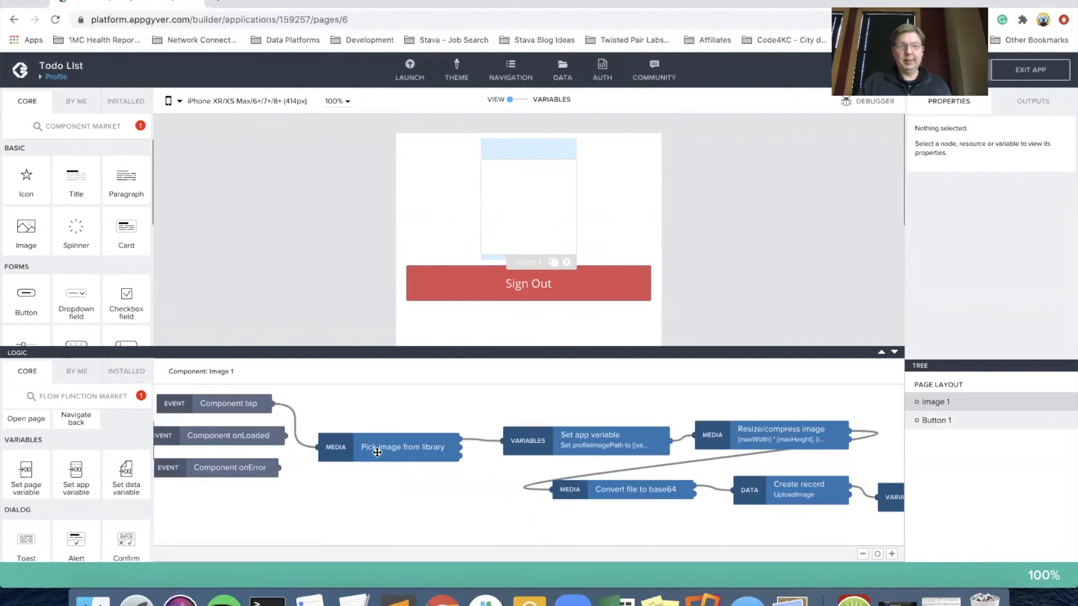
pyautogui.hscroll(3, 376, 453)
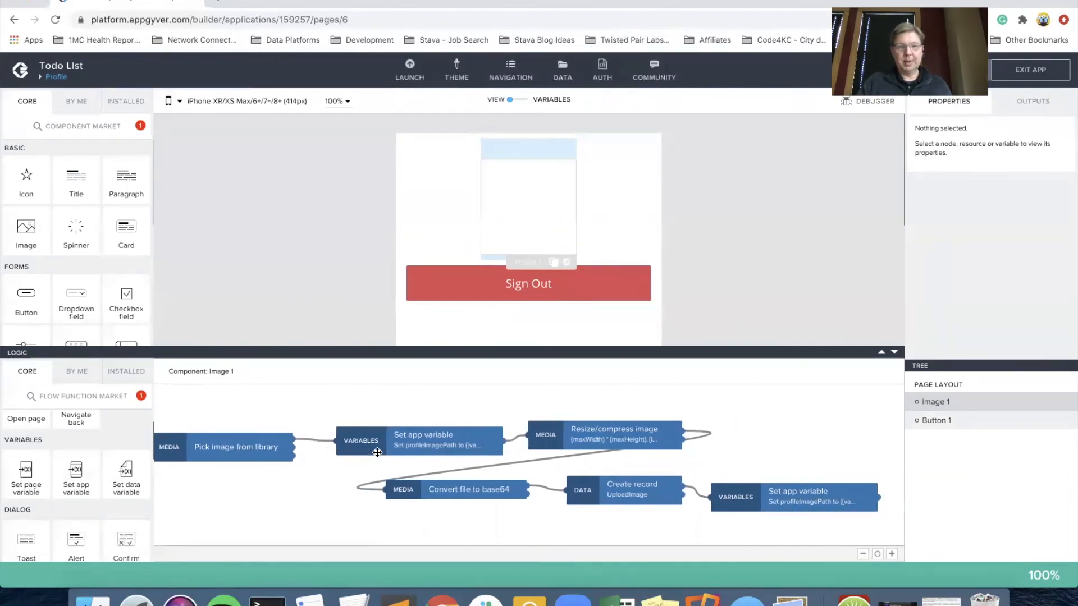
pyautogui.click(415, 443)
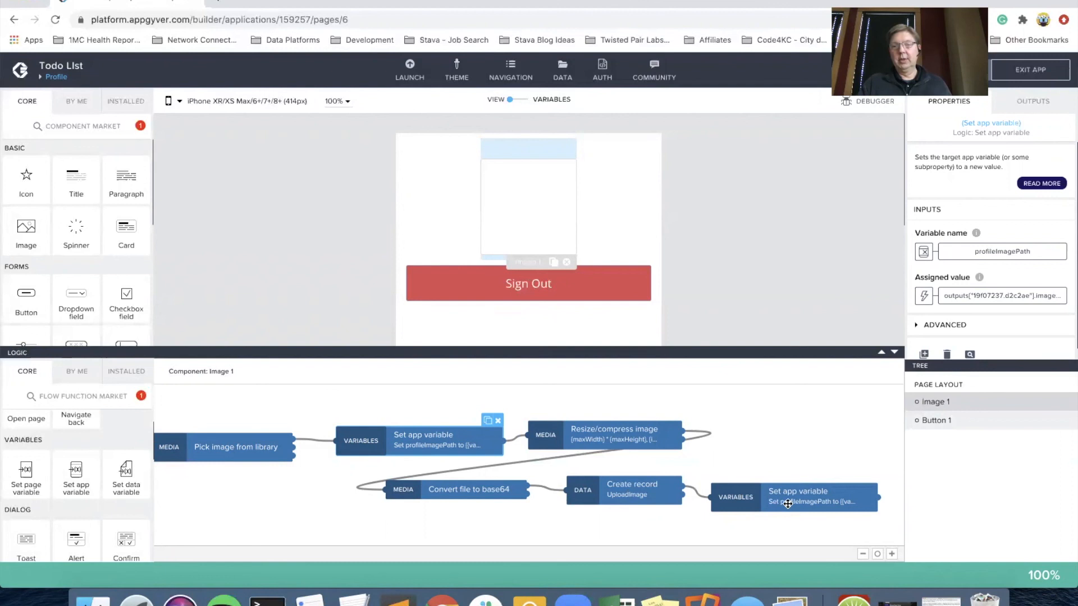
pyautogui.click(810, 505)
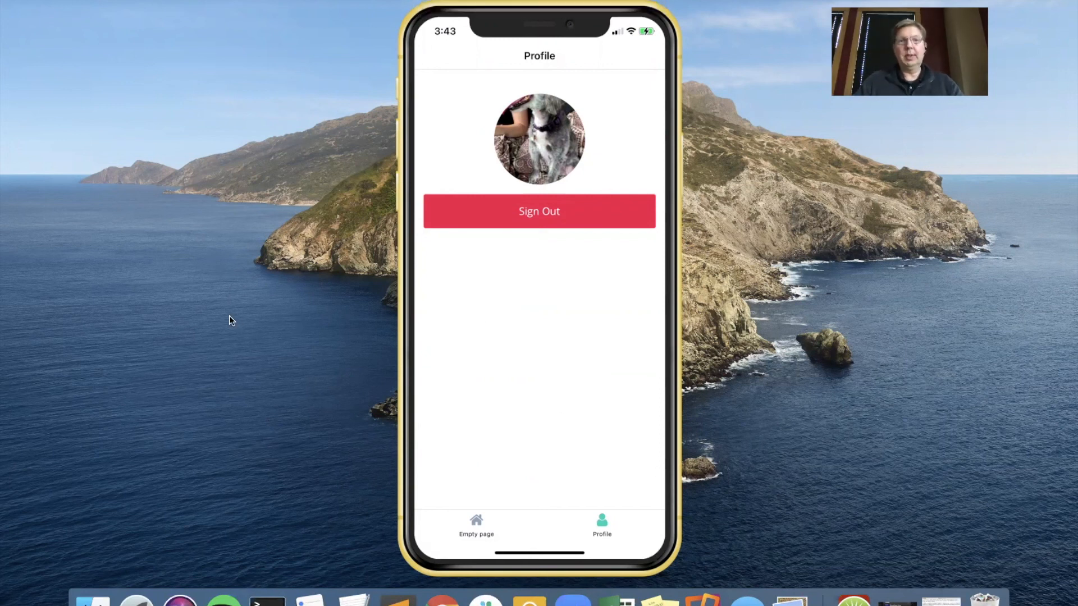
# Step: Switch to Xano's media table, close the open image preview, and refresh the records to check for the newly uploaded image
pyautogui.hotkey('ctrl', 'Left')
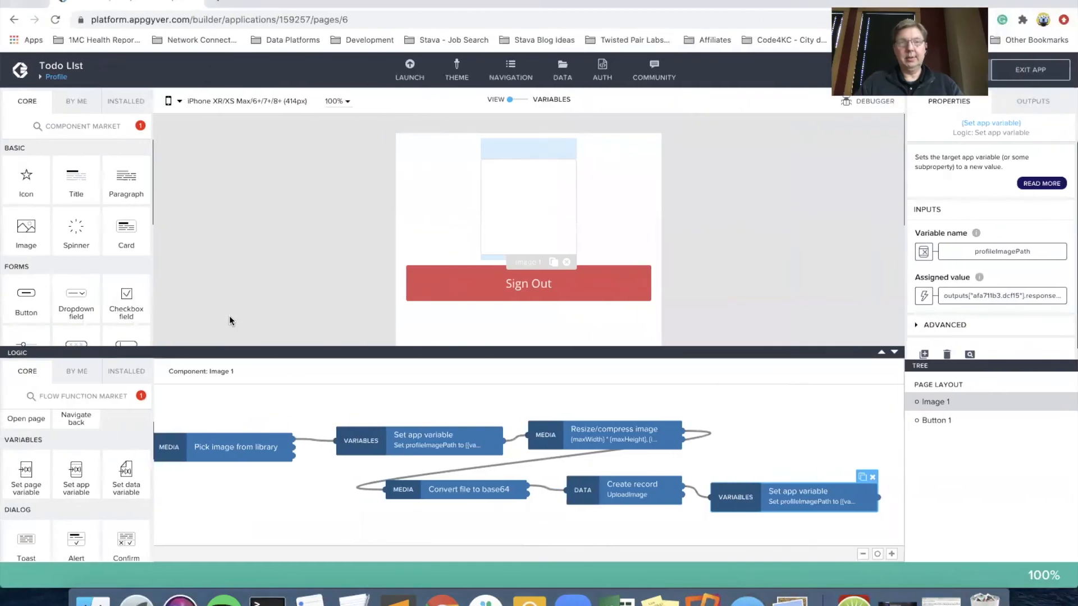
pyautogui.hotkey('ctrl', 'Left')
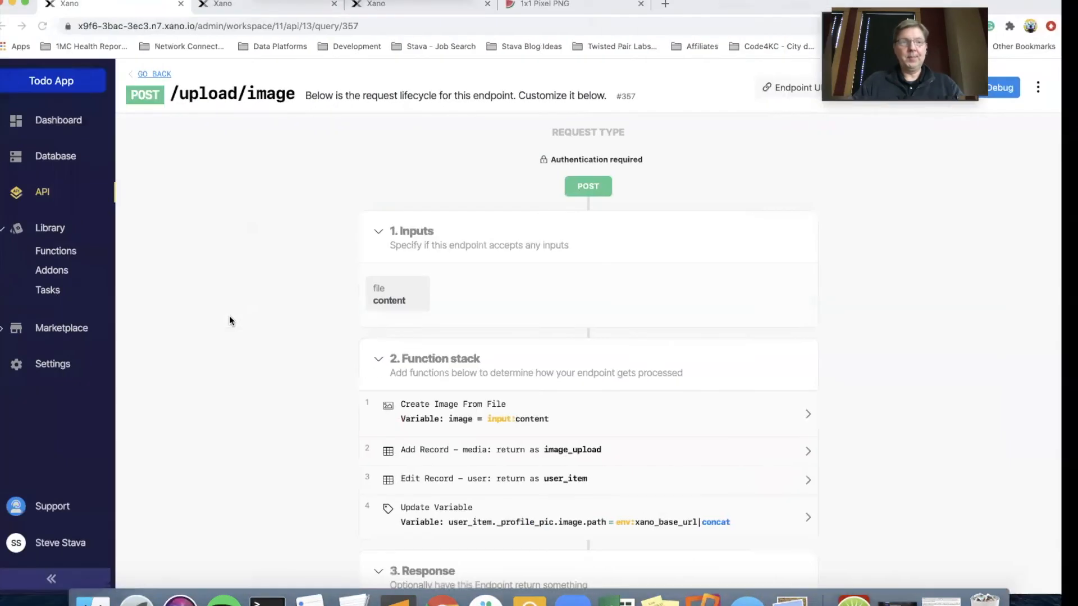
pyautogui.click(232, 7)
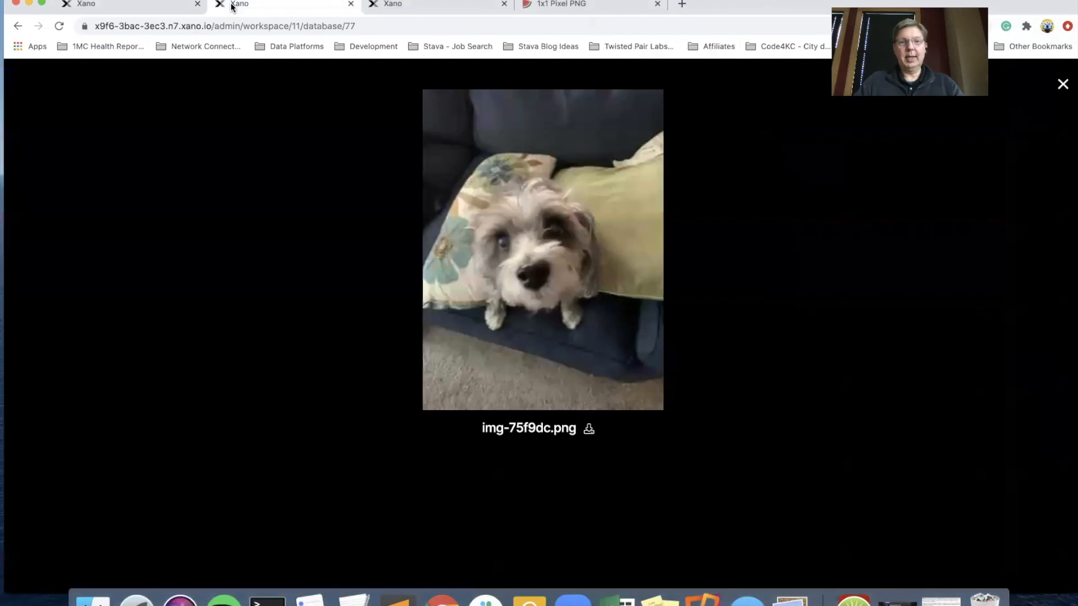
pyautogui.click(1056, 85)
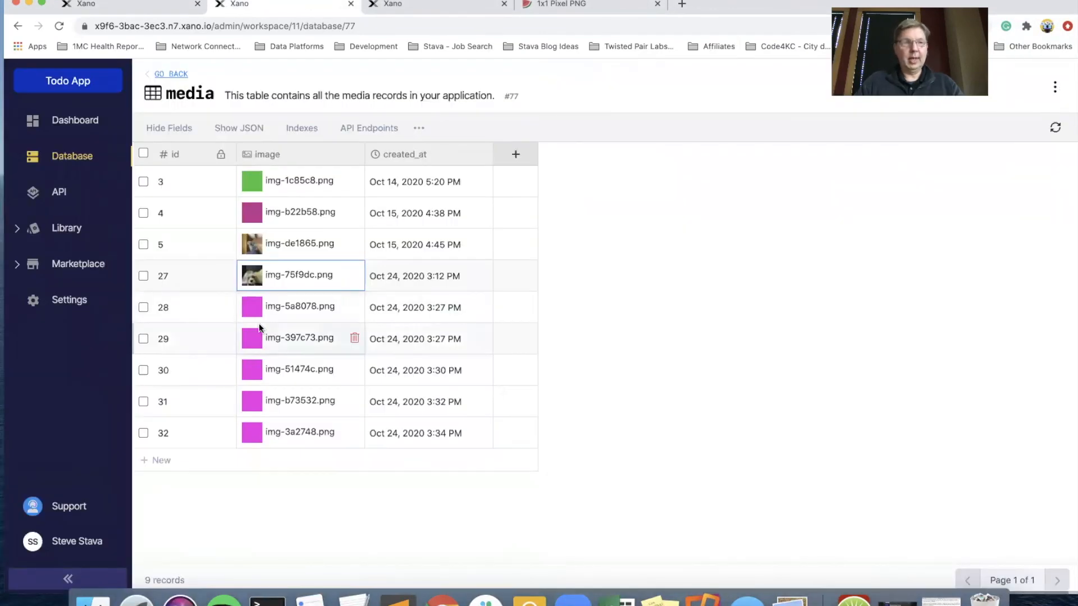
pyautogui.click(1056, 129)
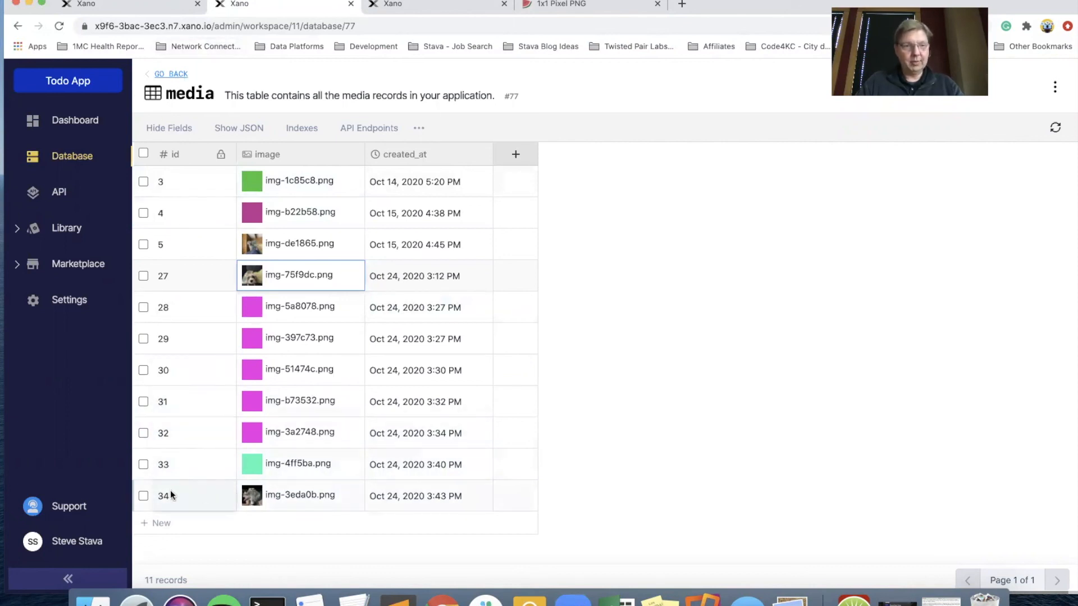
# Step: Open the user table from the database tables and check the media_id assigned to the signed-in user's record
pyautogui.click(171, 74)
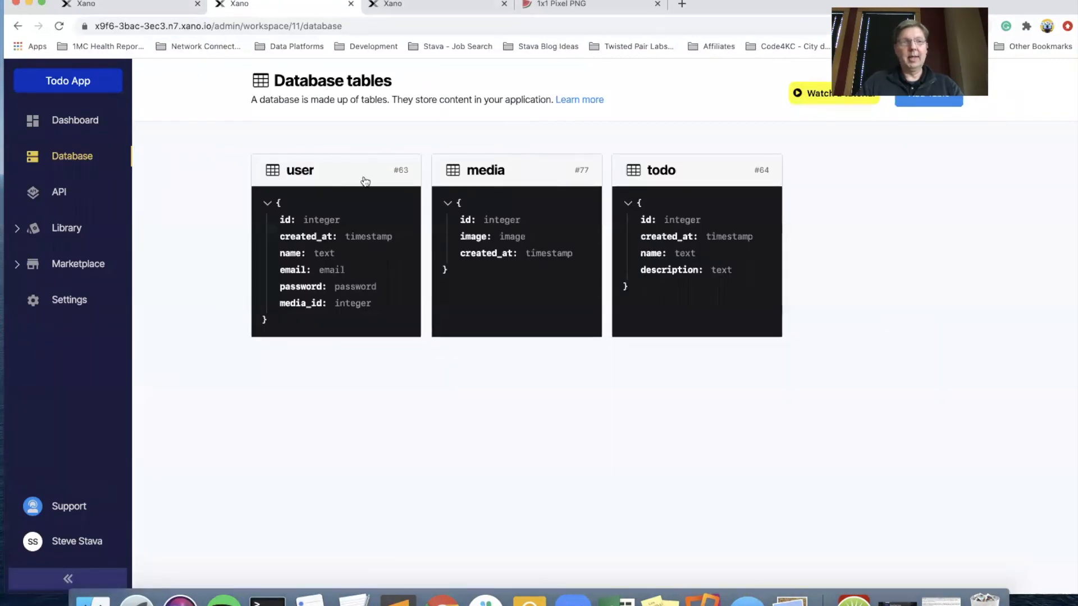
pyautogui.click(343, 172)
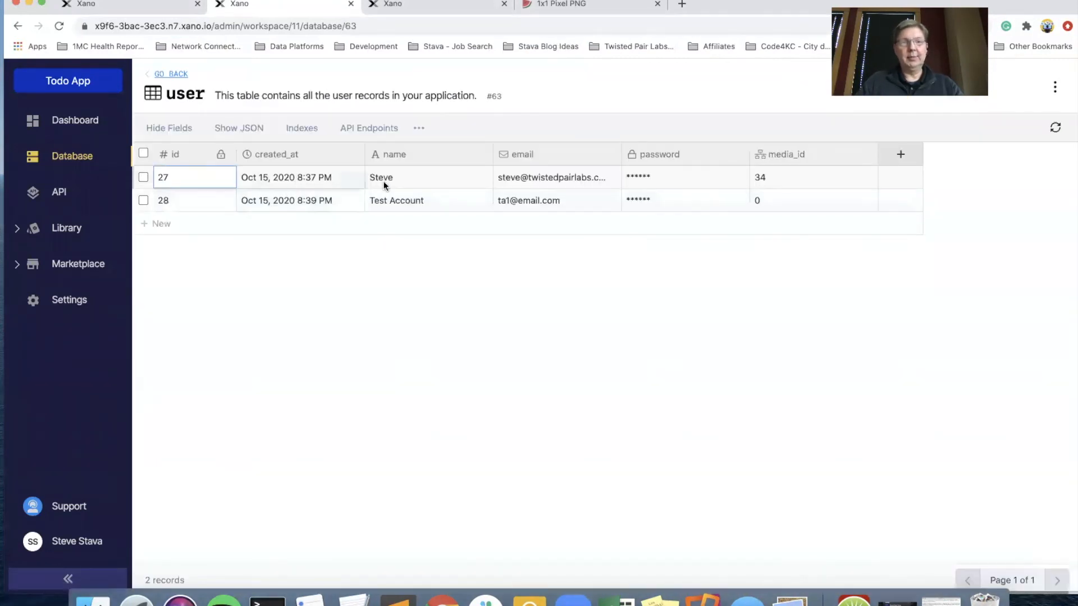